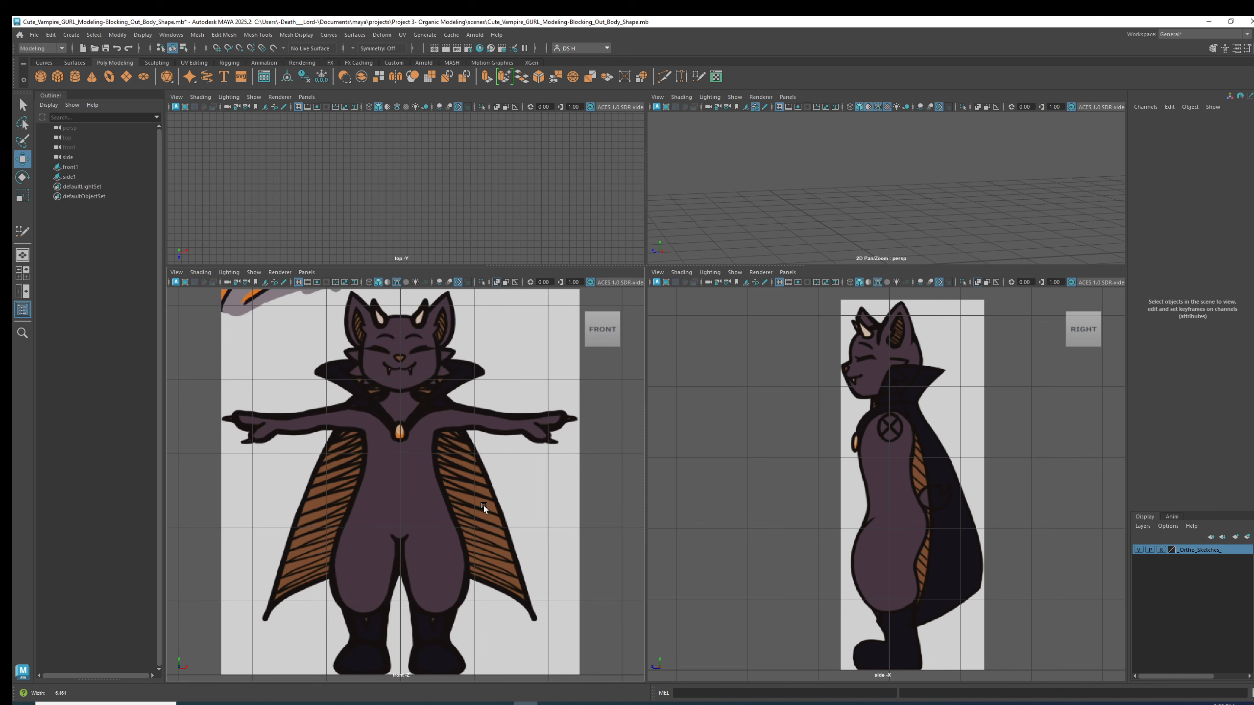
# Step: Frame the front and side character sketches, and switch to the Upper_Torso_with_Hips_and_Thigh_Complete scene
pyautogui.moveTo(942, 493)
pyautogui.keyDown('alt'); pyautogui.mouseDown(button='middle')
pyautogui.moveTo(917, 494)
pyautogui.moveTo(924, 478)
pyautogui.mouseUp(button='middle'); pyautogui.keyUp('alt')
pyautogui.moveTo(533, 481)
pyautogui.keyDown('alt'); pyautogui.mouseDown(button='right')
pyautogui.moveTo(495, 478)
pyautogui.moveTo(513, 488)
pyautogui.mouseUp(button='right'); pyautogui.keyUp('alt')
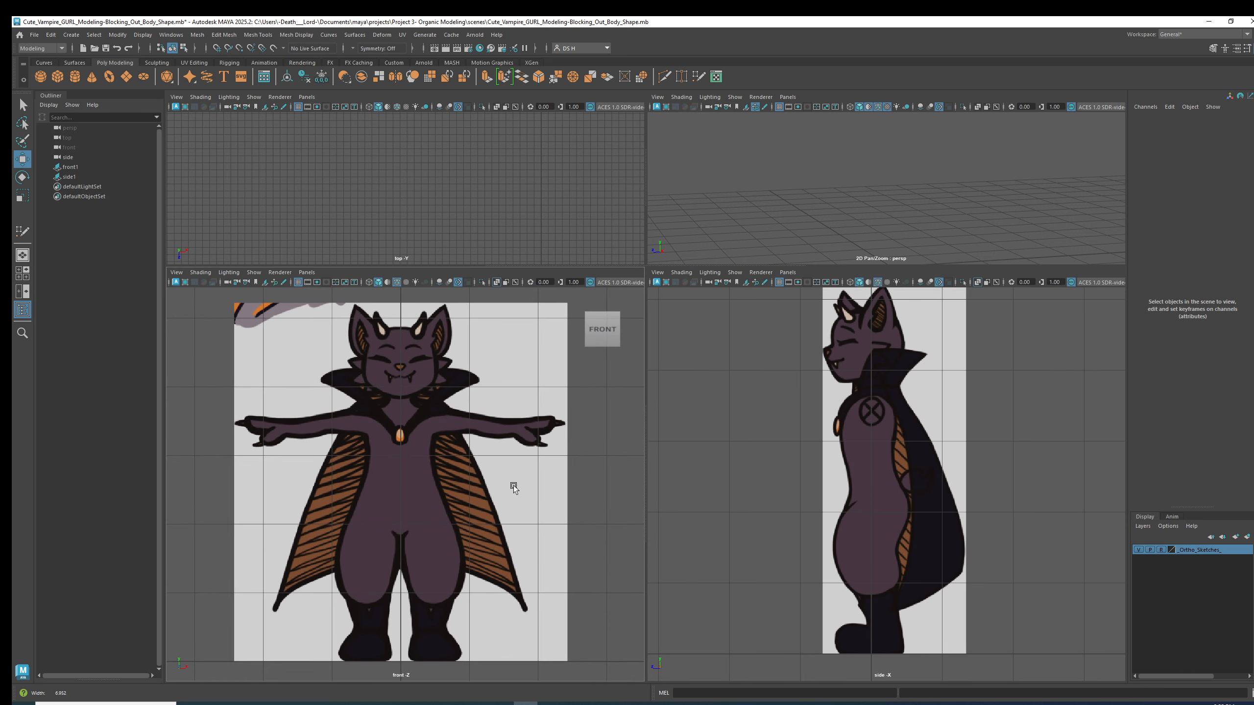
pyautogui.keyDown('alt'); pyautogui.moveTo(999, 478); pyautogui.dragTo(1004, 489, button='middle'); pyautogui.keyUp('alt')
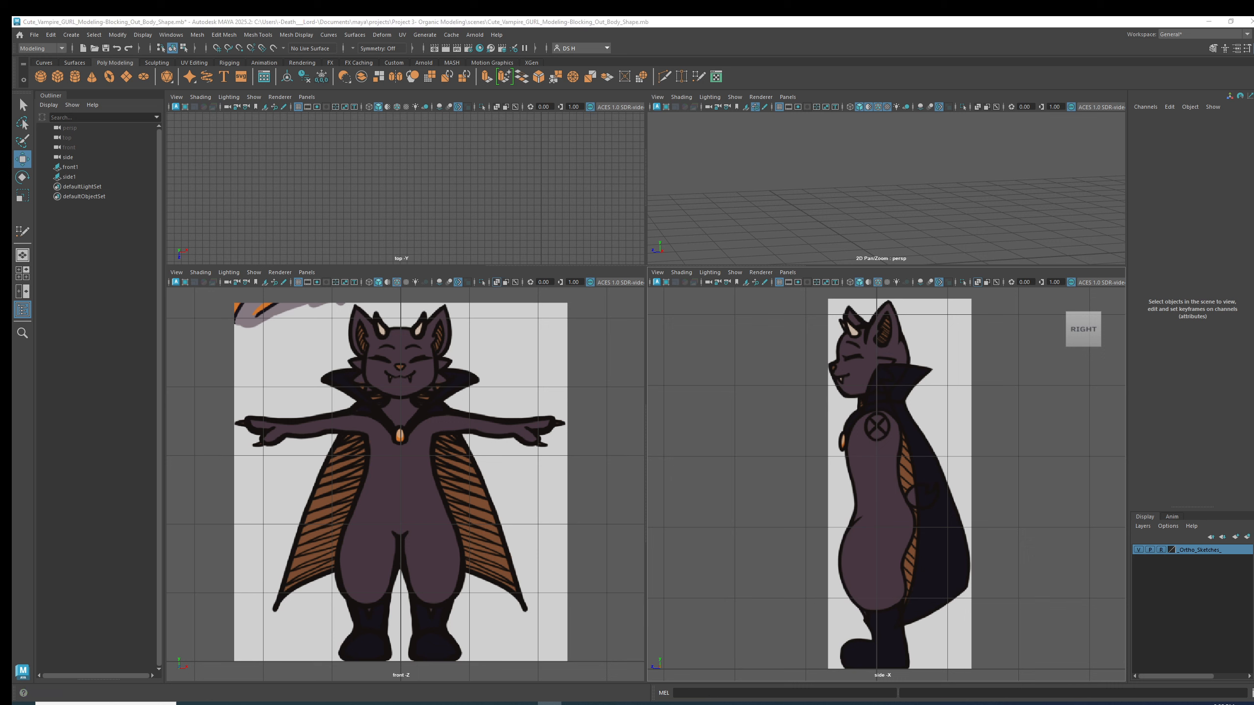
pyautogui.moveTo(1252, 230); pyautogui.dragTo(437, 196)
pyautogui.doubleClick(435, 196)
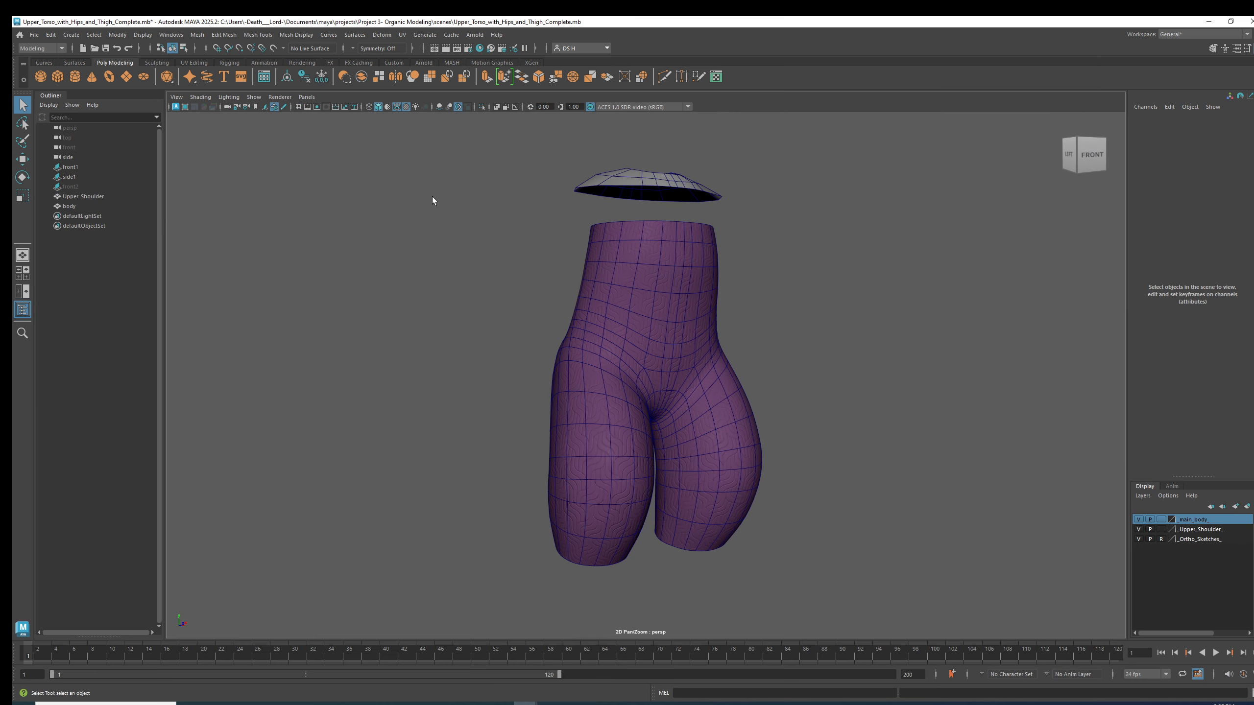
# Step: Select the body mesh and examine its edge flow around the waist, hips and thighs from several sides
pyautogui.keyDown('alt'); pyautogui.moveTo(850, 341); pyautogui.dragTo(806, 315); pyautogui.keyUp('alt')
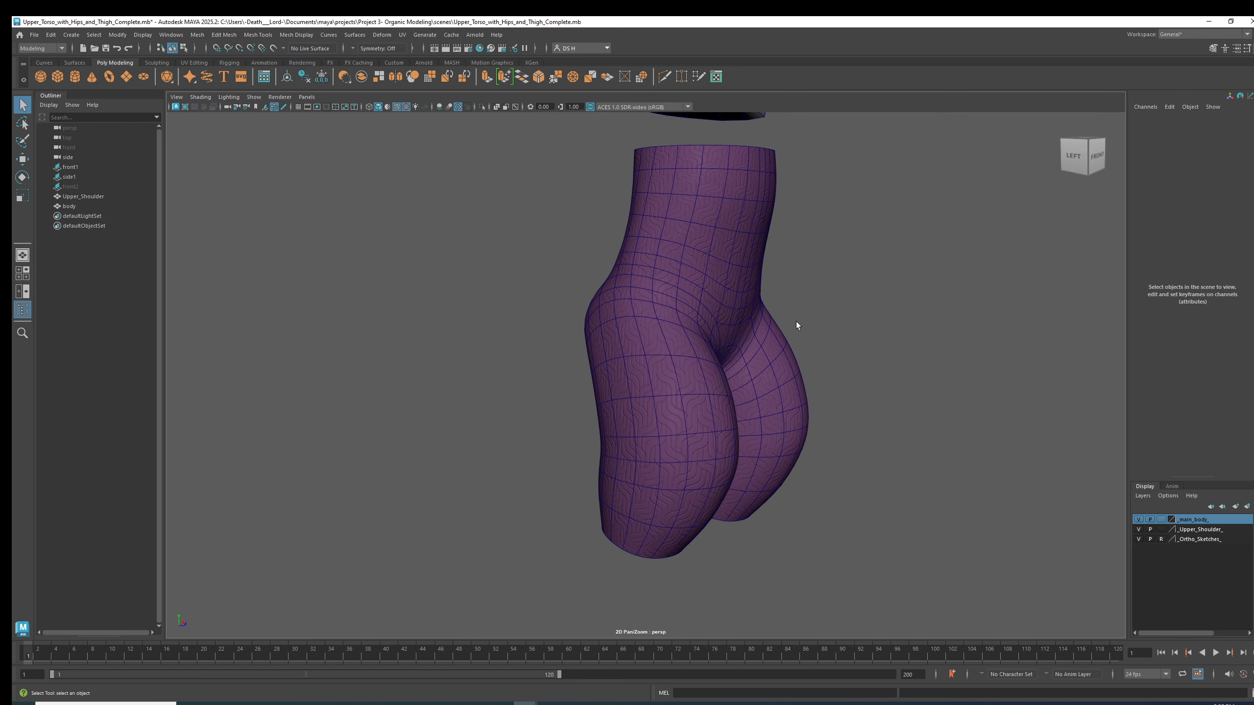
pyautogui.keyDown('alt'); pyautogui.moveTo(917, 369); pyautogui.dragTo(613, 342); pyautogui.keyUp('alt')
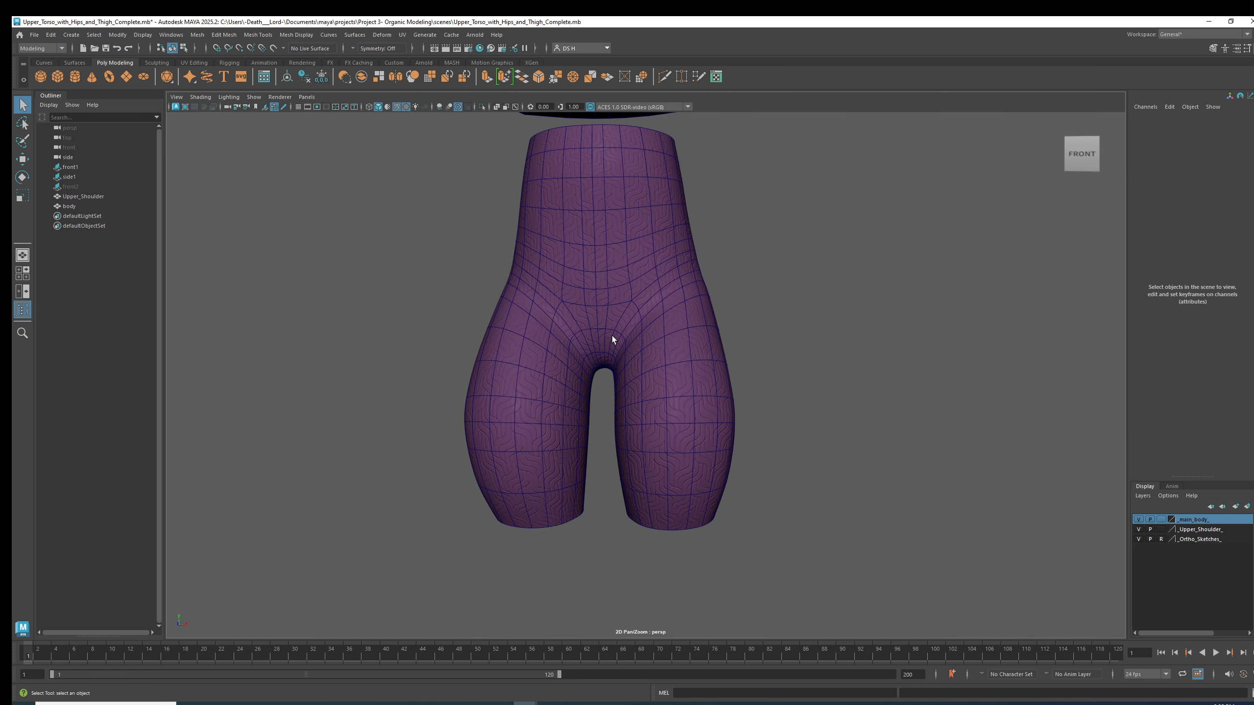
pyautogui.keyDown('alt'); pyautogui.moveTo(613, 342); pyautogui.dragTo(721, 368, button='right'); pyautogui.keyUp('alt')
pyautogui.click(518, 371)
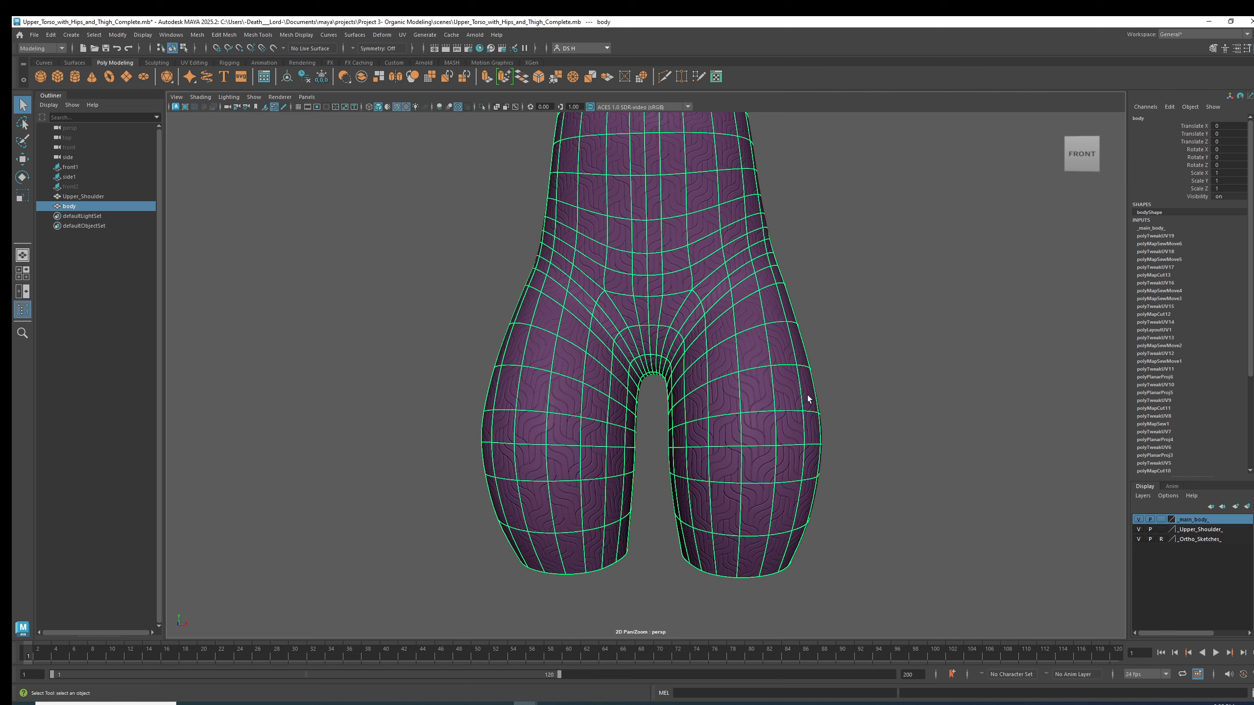
pyautogui.keyDown('alt'); pyautogui.moveTo(808, 398); pyautogui.dragTo(850, 409); pyautogui.keyUp('alt')
pyautogui.moveTo(966, 379)
pyautogui.keyDown('alt'); pyautogui.mouseDown()
pyautogui.moveTo(898, 390)
pyautogui.moveTo(962, 390)
pyautogui.mouseUp(); pyautogui.keyUp('alt')
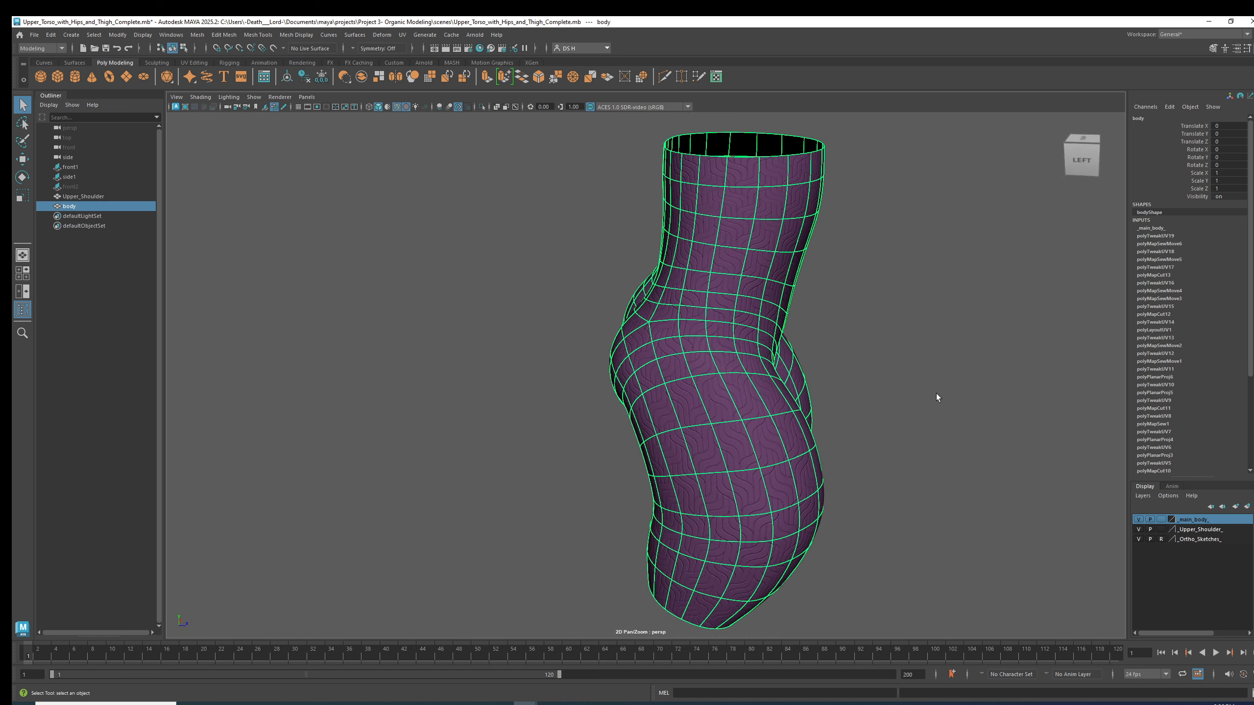
pyautogui.keyDown('alt'); pyautogui.moveTo(742, 380); pyautogui.dragTo(616, 354); pyautogui.keyUp('alt')
pyautogui.scroll(3, 607, 306)
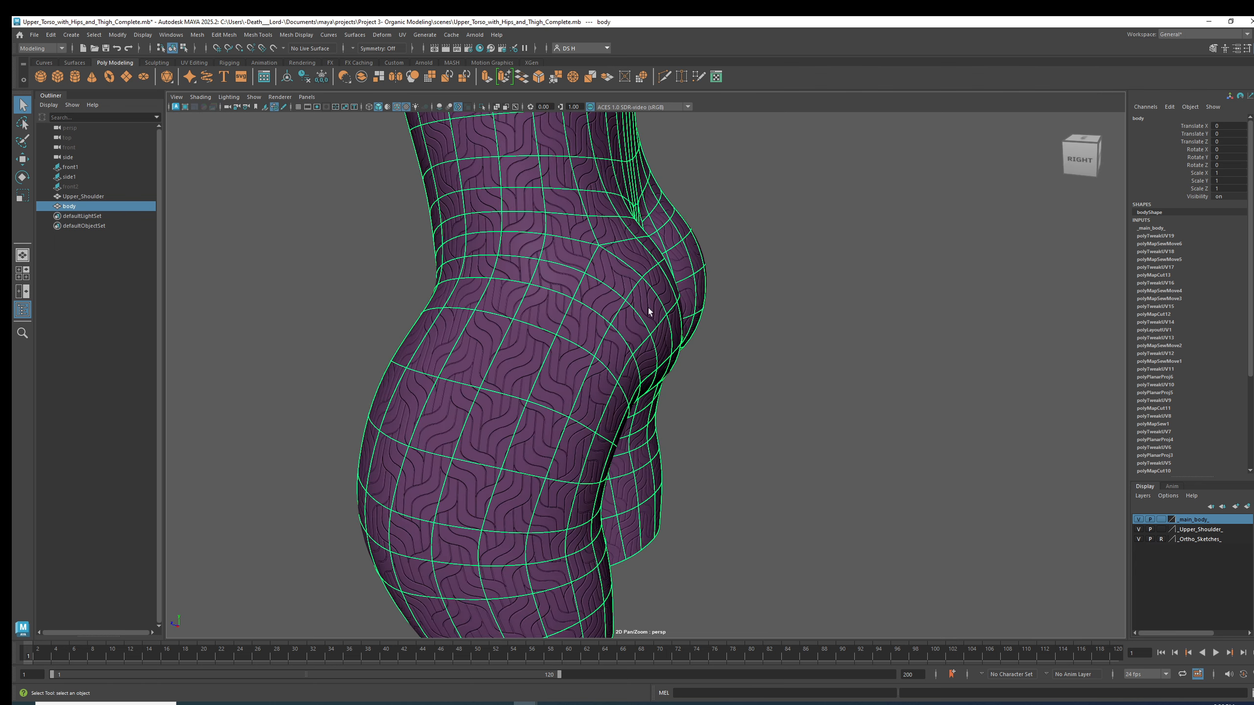
pyautogui.keyDown('alt'); pyautogui.moveTo(641, 308); pyautogui.dragTo(557, 268); pyautogui.keyUp('alt')
pyautogui.keyDown('alt'); pyautogui.moveTo(661, 411); pyautogui.dragTo(680, 309); pyautogui.keyUp('alt')
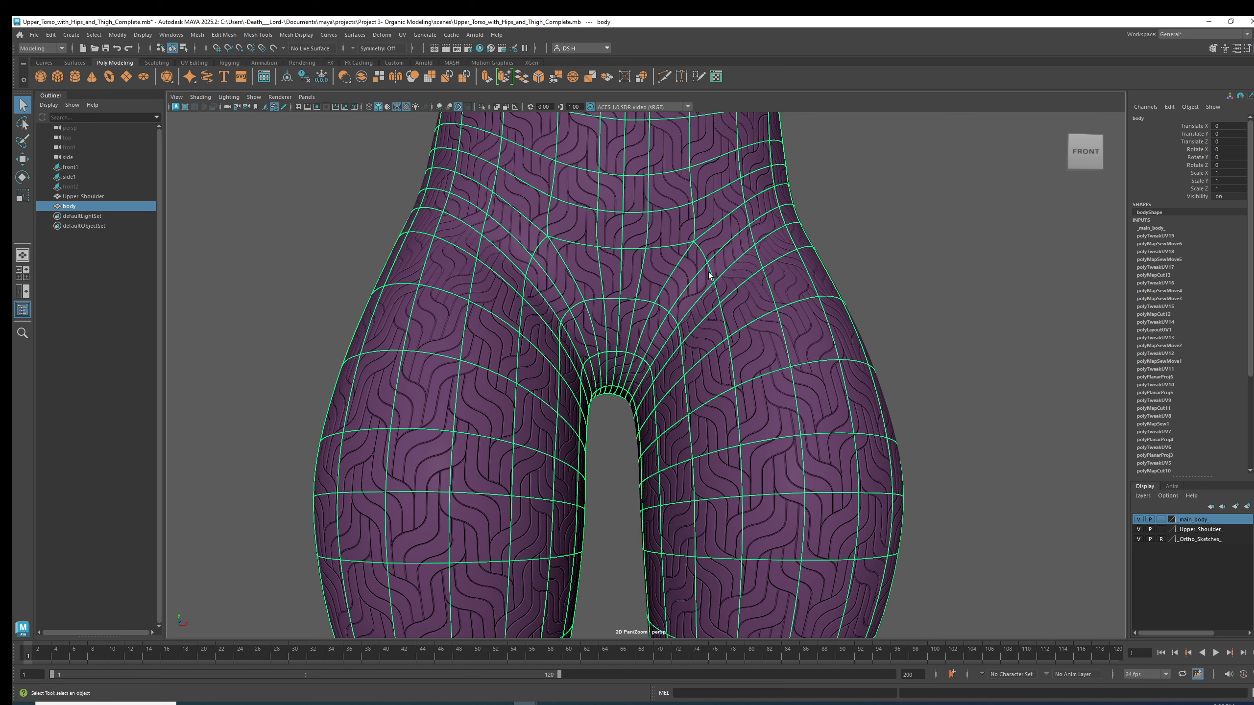
pyautogui.keyDown('alt'); pyautogui.moveTo(705, 279); pyautogui.dragTo(730, 285); pyautogui.keyUp('alt')
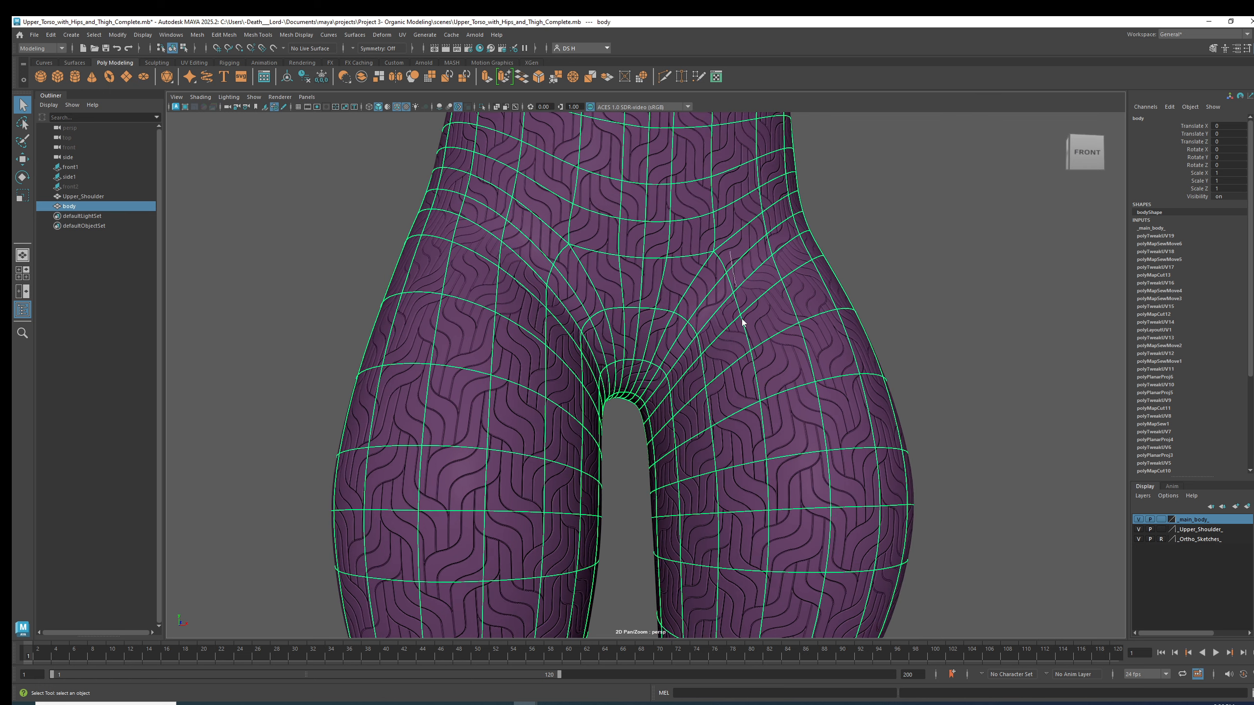
# Step: Inspect the body mesh's faces around the groin and buttocks in face mode, and return to object selection
pyautogui.moveTo(741, 319); pyautogui.dragTo(742, 363, button='right')
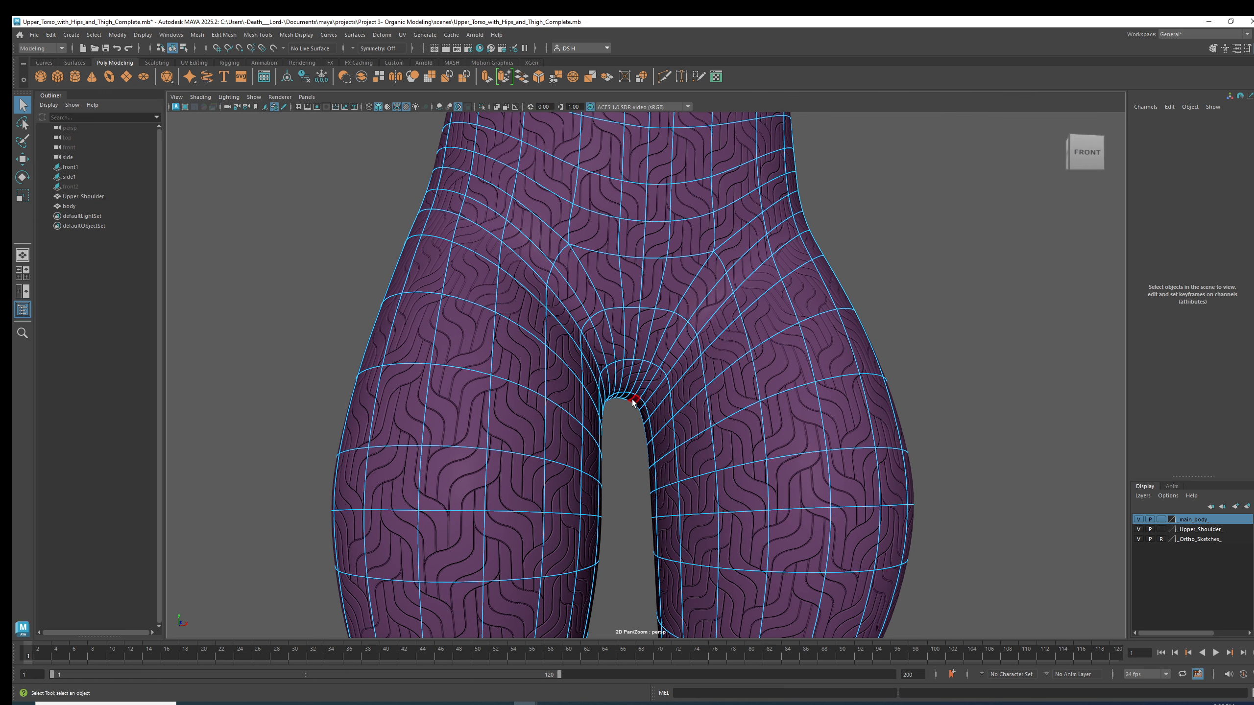
pyautogui.keyDown('alt'); pyautogui.moveTo(831, 225); pyautogui.dragTo(707, 283); pyautogui.keyUp('alt')
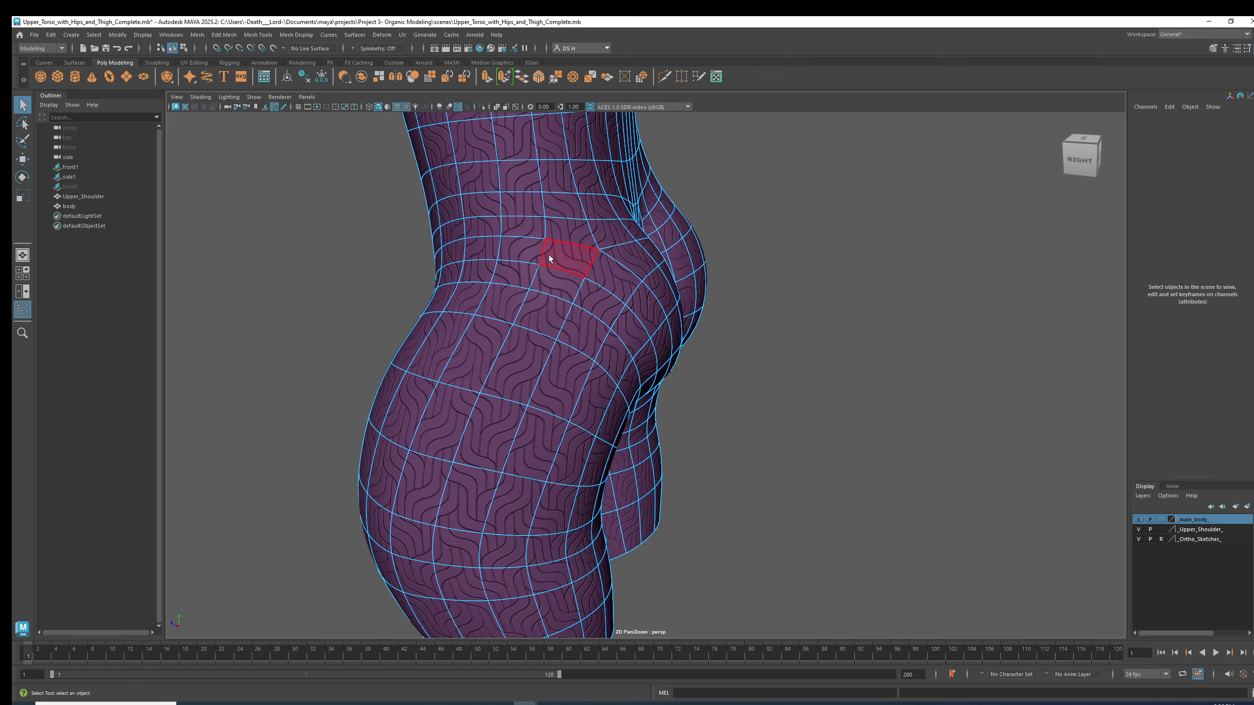
pyautogui.keyDown('alt'); pyautogui.moveTo(649, 414); pyautogui.dragTo(571, 283); pyautogui.keyUp('alt')
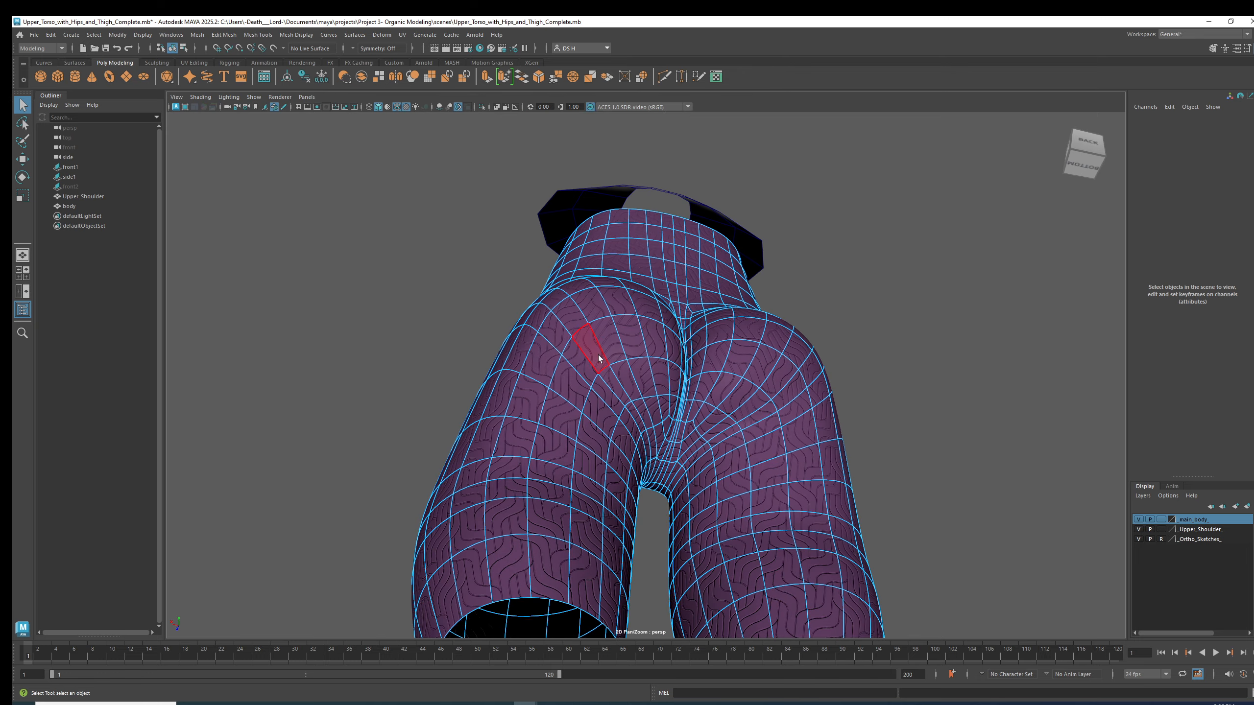
pyautogui.keyDown('alt'); pyautogui.moveTo(642, 361); pyautogui.dragTo(881, 403); pyautogui.keyUp('alt')
pyautogui.scroll(-6, 880, 402)
pyautogui.moveTo(655, 335); pyautogui.dragTo(705, 292, button='right')
pyautogui.click(732, 310)
pyautogui.keyDown('alt'); pyautogui.moveTo(749, 310); pyautogui.dragTo(610, 326); pyautogui.keyUp('alt')
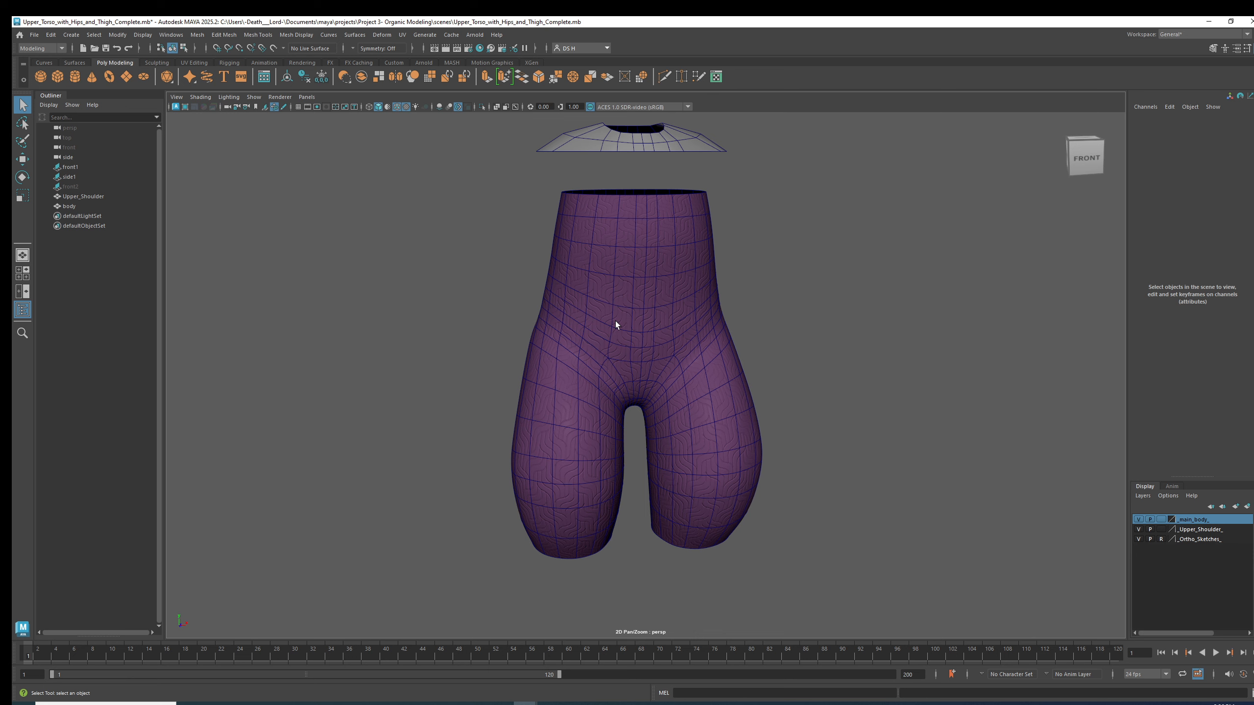
pyautogui.keyDown('alt'); pyautogui.moveTo(791, 296); pyautogui.dragTo(818, 345, button='middle'); pyautogui.keyUp('alt')
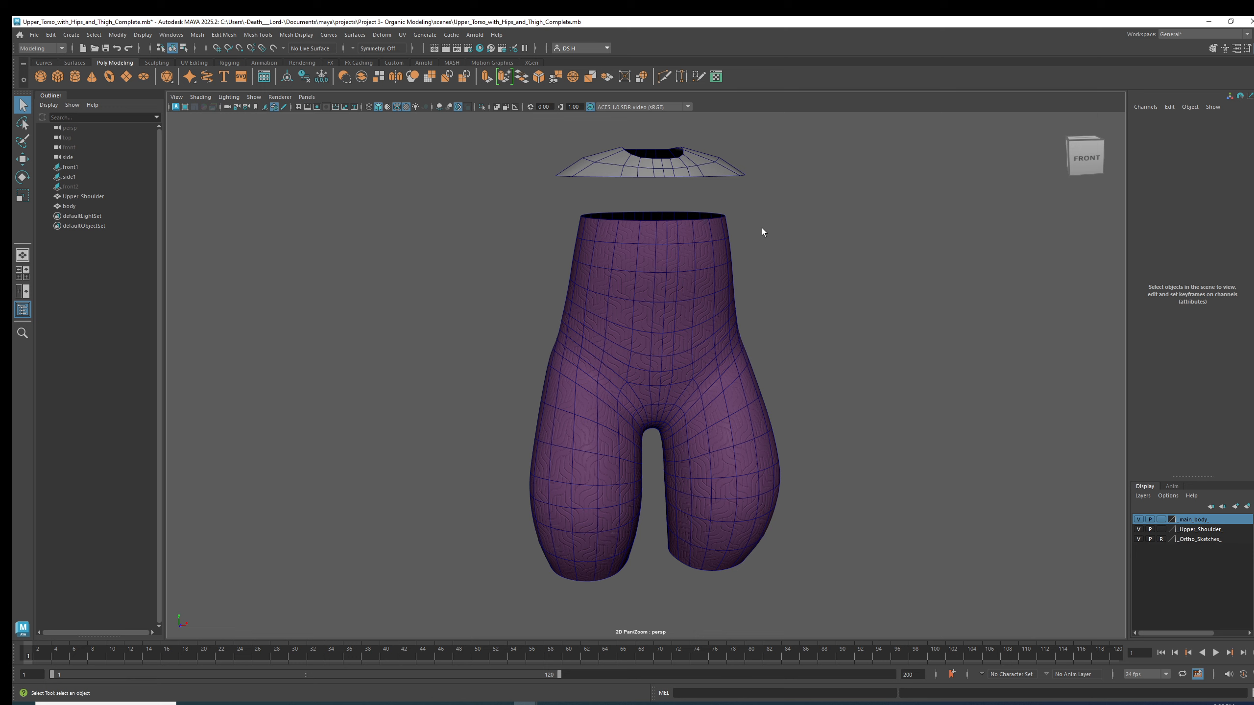
# Step: Show the Modeling Toolkit and compare the body and shoulder meshes with the reference sketches in the orthographic views
pyautogui.click(1212, 48)
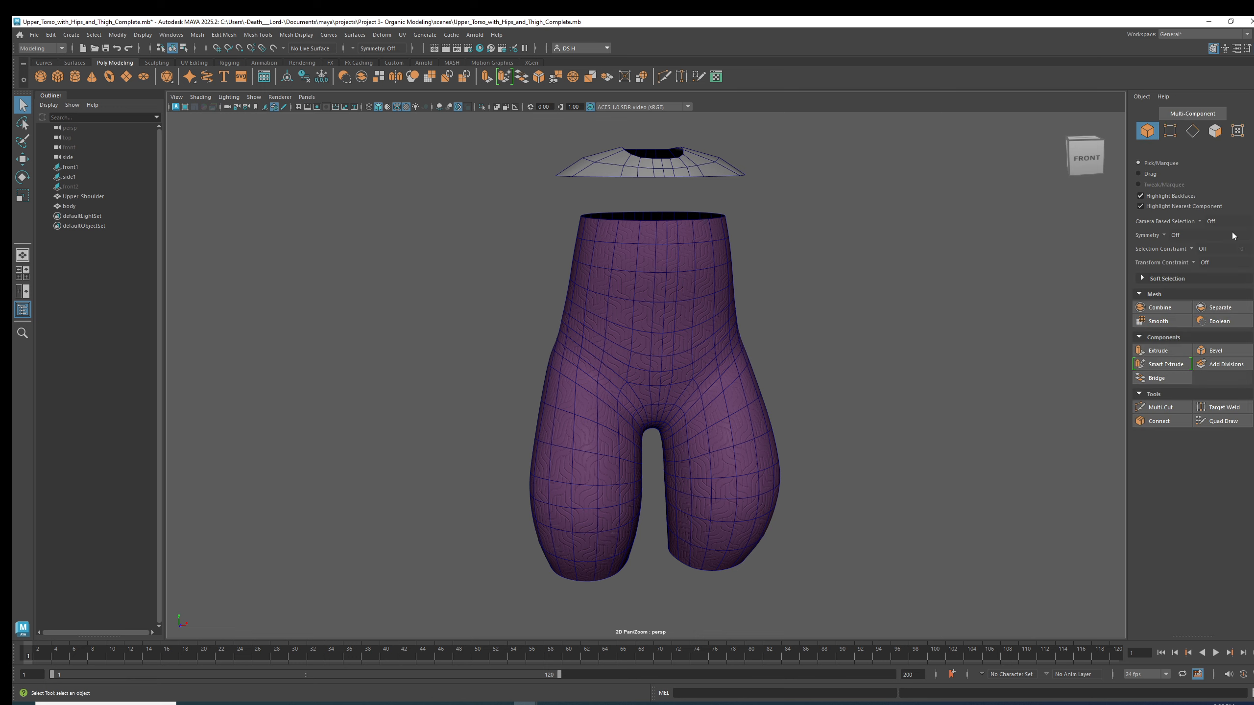
pyautogui.keyDown('alt'); pyautogui.moveTo(850, 276); pyautogui.dragTo(800, 291); pyautogui.keyUp('alt')
pyautogui.keyDown('alt'); pyautogui.moveTo(780, 371); pyautogui.dragTo(681, 319); pyautogui.keyUp('alt')
pyautogui.press('space')
pyautogui.press('space')
pyautogui.keyDown('alt'); pyautogui.moveTo(928, 486); pyautogui.dragTo(705, 435, button='right'); pyautogui.keyUp('alt')
pyautogui.keyDown('alt'); pyautogui.moveTo(705, 435); pyautogui.dragTo(708, 358, button='middle'); pyautogui.keyUp('alt')
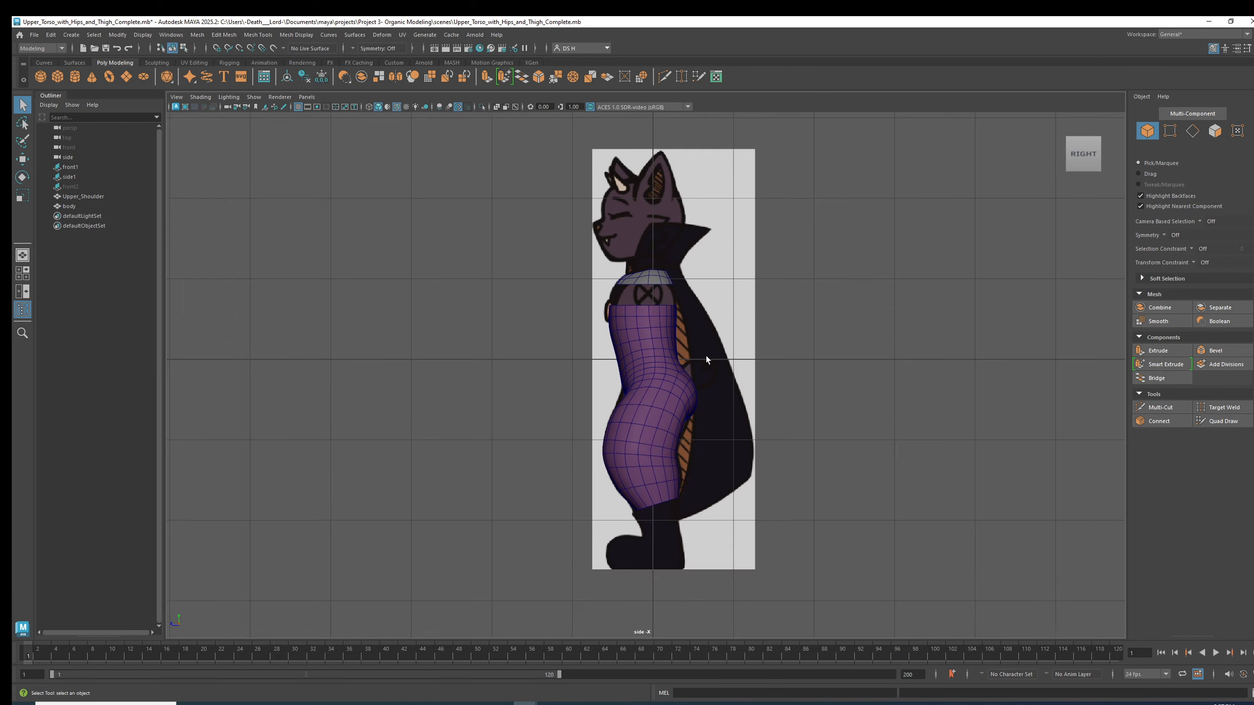
pyautogui.keyDown('alt'); pyautogui.moveTo(708, 358); pyautogui.dragTo(1089, 517, button='right'); pyautogui.keyUp('alt')
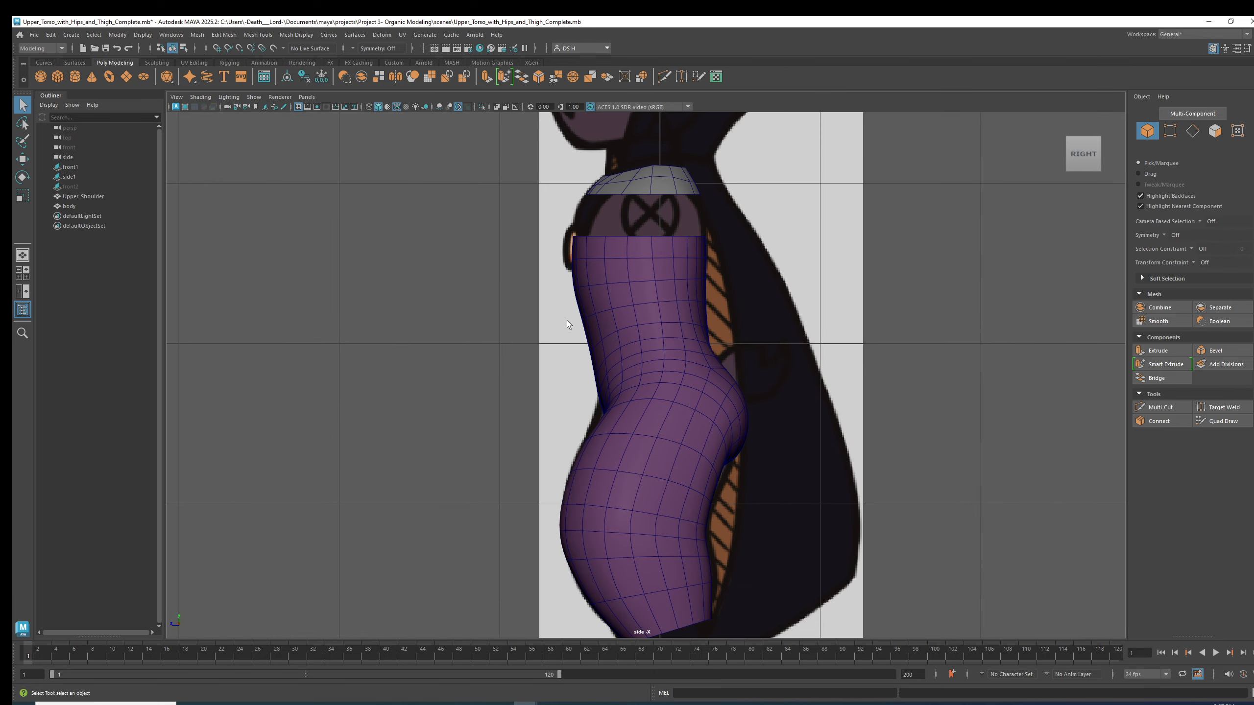
pyautogui.keyDown('alt'); pyautogui.moveTo(602, 312); pyautogui.dragTo(576, 330, button='middle'); pyautogui.keyUp('alt')
pyautogui.keyDown('alt'); pyautogui.moveTo(613, 420); pyautogui.dragTo(617, 365, button='middle'); pyautogui.keyUp('alt')
pyautogui.press('space')
pyautogui.press('space')
pyautogui.keyDown('alt'); pyautogui.moveTo(644, 395); pyautogui.dragTo(718, 492, button='right'); pyautogui.keyUp('alt')
pyautogui.keyDown('alt'); pyautogui.moveTo(718, 492); pyautogui.dragTo(732, 319, button='middle'); pyautogui.keyUp('alt')
pyautogui.keyDown('alt'); pyautogui.moveTo(732, 318); pyautogui.dragTo(893, 394, button='right'); pyautogui.keyUp('alt')
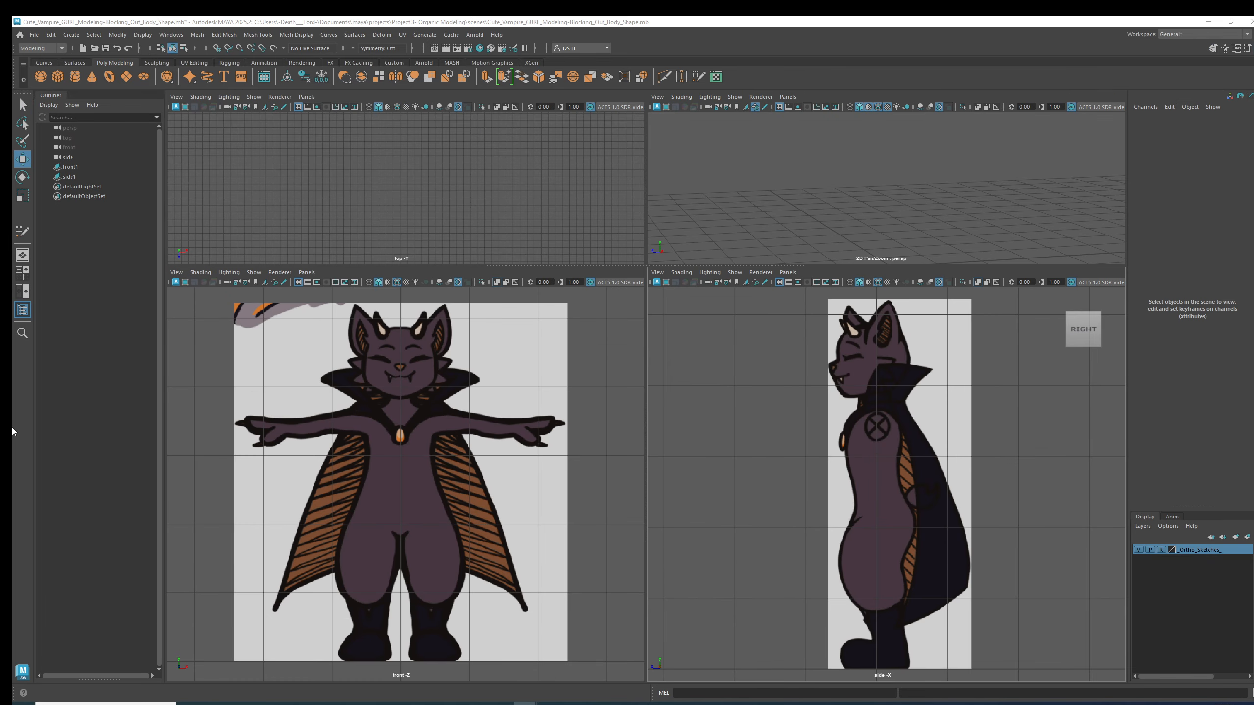
# Step: Resize the viewports so a shallow perspective view spans the full width above the front and side views
pyautogui.keyDown('alt'); pyautogui.moveTo(367, 452); pyautogui.dragTo(378, 435, button='middle'); pyautogui.keyUp('alt')
pyautogui.scroll(-2, 896, 442)
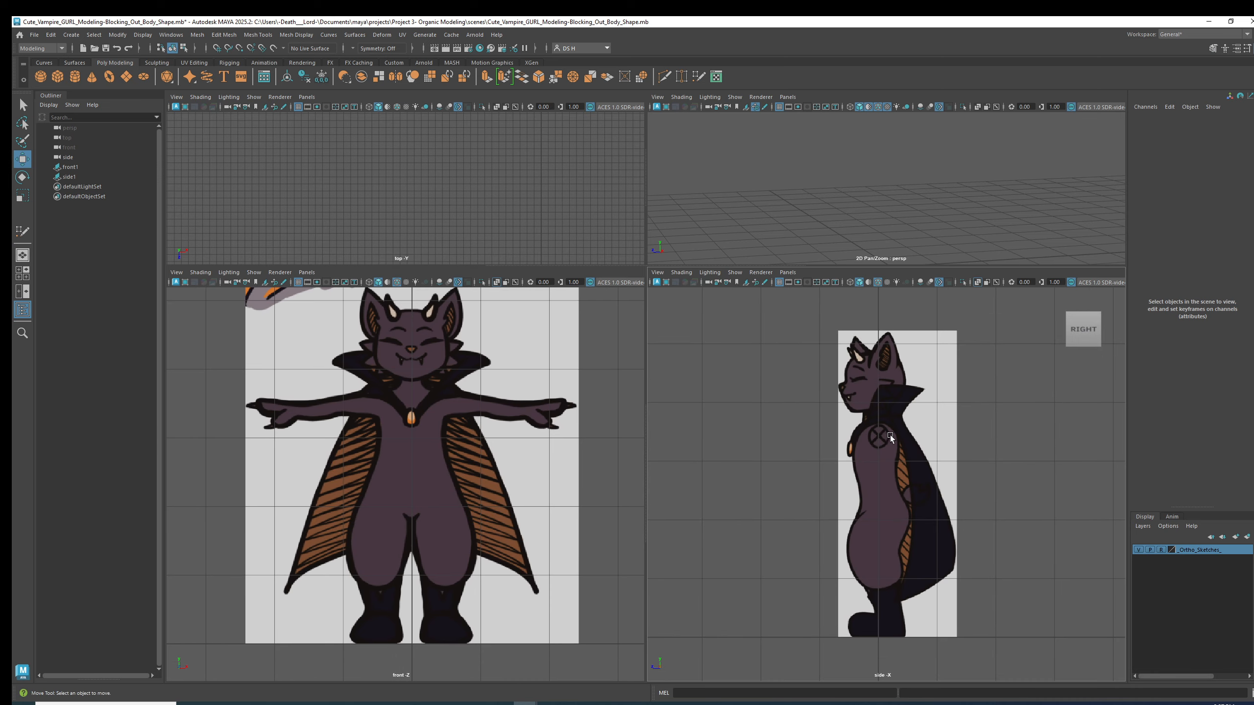
pyautogui.keyDown('alt'); pyautogui.moveTo(455, 409); pyautogui.dragTo(458, 425, button='middle'); pyautogui.keyUp('alt')
pyautogui.scroll(-2, 458, 425)
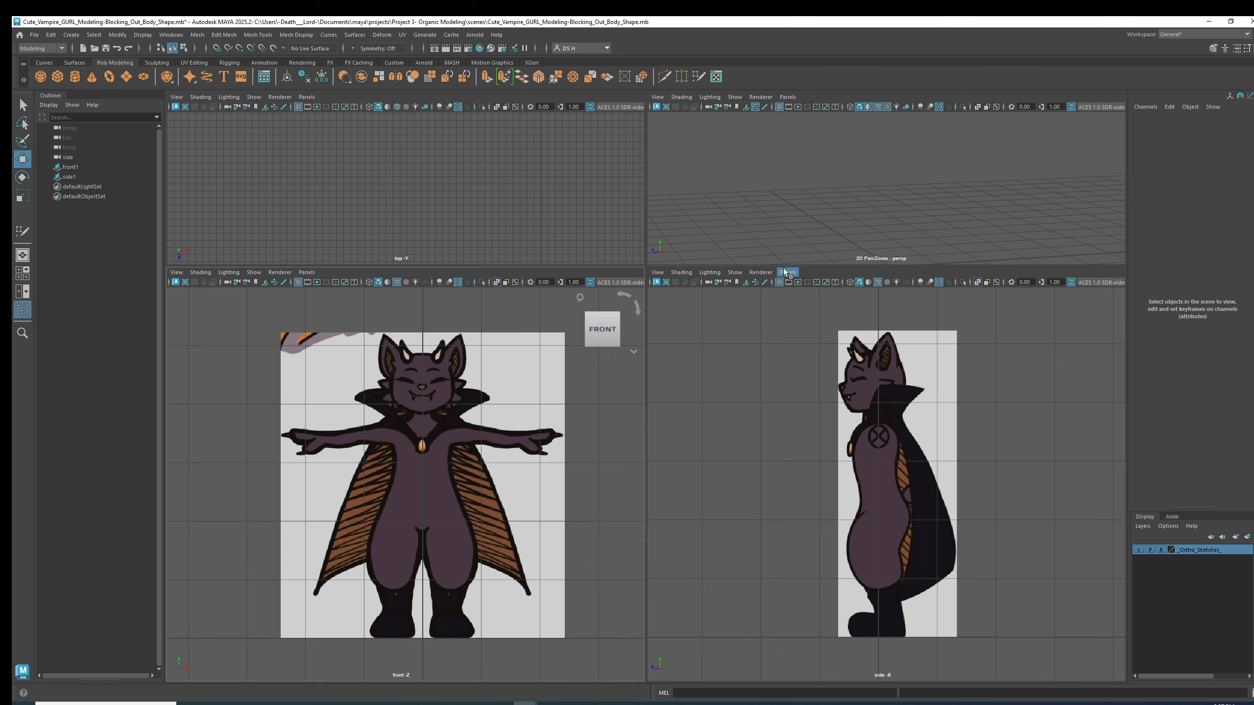
pyautogui.moveTo(776, 266); pyautogui.dragTo(775, 375)
pyautogui.moveTo(646, 219); pyautogui.dragTo(168, 219)
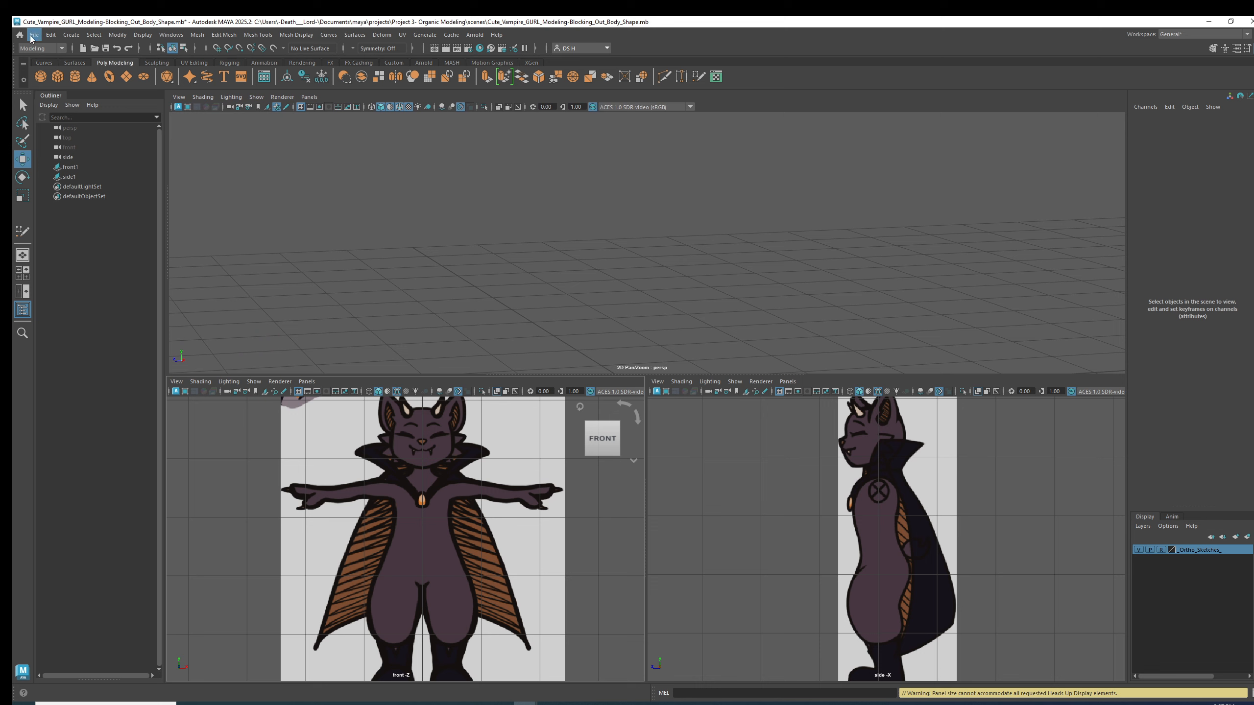
pyautogui.click(823, 230)
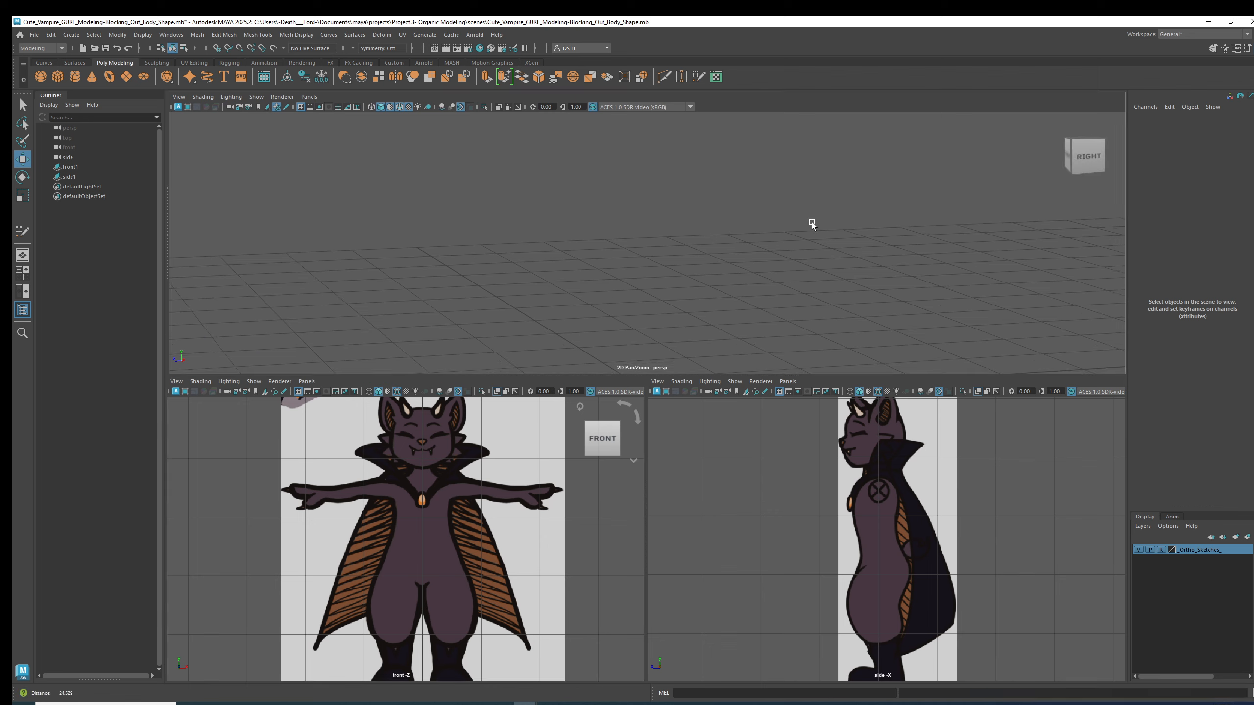
pyautogui.keyDown('alt'); pyautogui.moveTo(864, 237); pyautogui.dragTo(943, 221); pyautogui.keyUp('alt')
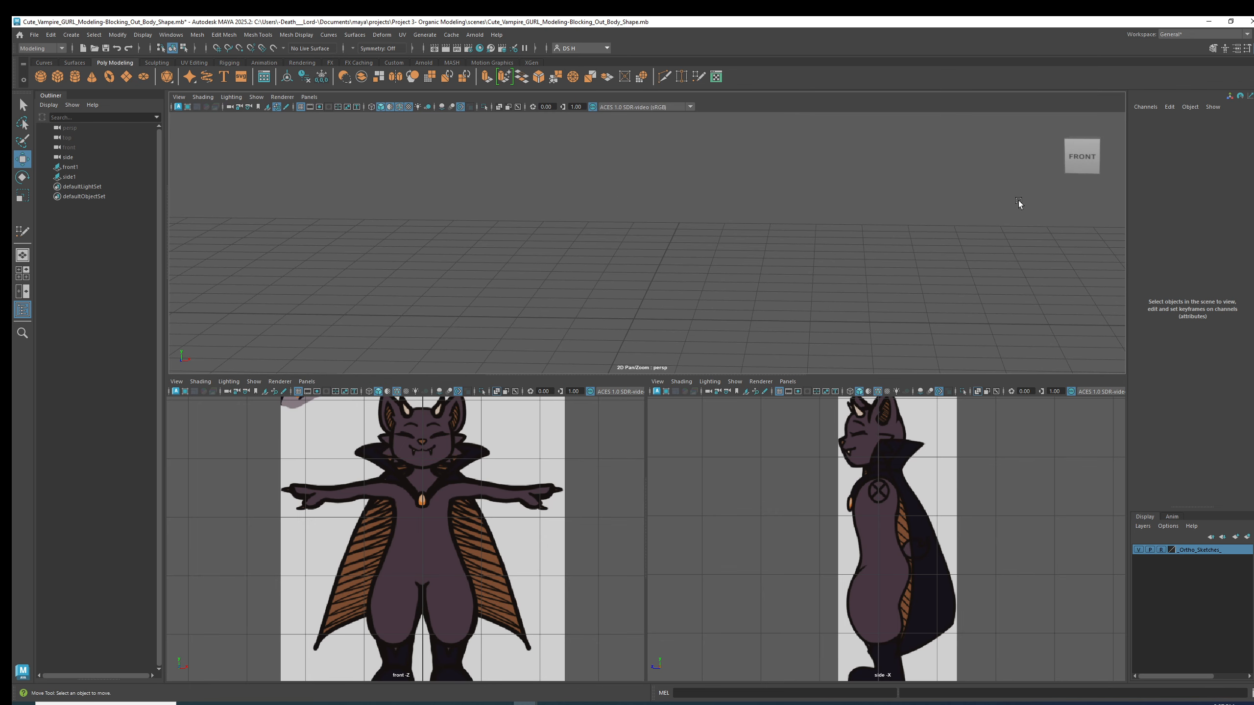
pyautogui.moveTo(730, 375); pyautogui.dragTo(731, 255)
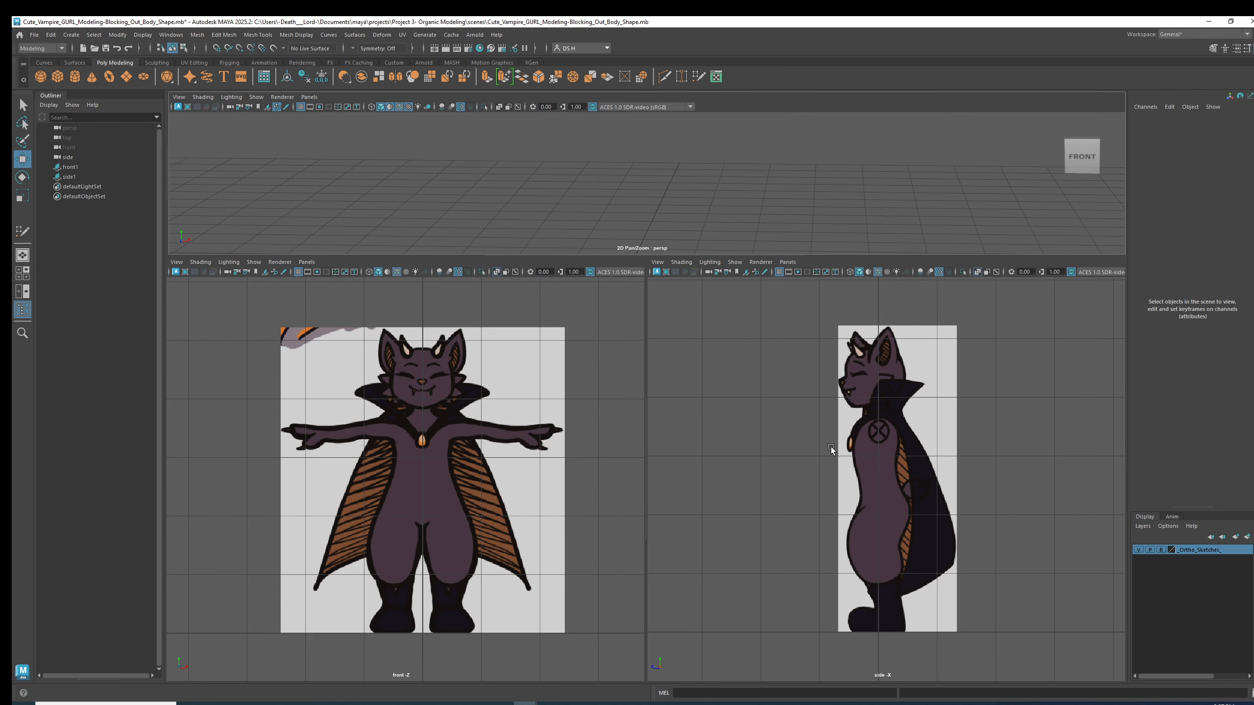
# Step: Frame the whole vampire character in the front and side views at a similar scale for comparison
pyautogui.keyDown('alt'); pyautogui.moveTo(829, 421); pyautogui.dragTo(884, 425, button='middle'); pyautogui.keyUp('alt')
pyautogui.keyDown('alt'); pyautogui.moveTo(442, 476); pyautogui.dragTo(431, 501, button='middle'); pyautogui.keyUp('alt')
pyautogui.keyDown('alt'); pyautogui.moveTo(960, 485); pyautogui.dragTo(903, 475, button='middle'); pyautogui.keyUp('alt')
pyautogui.keyDown('alt'); pyautogui.moveTo(424, 488); pyautogui.dragTo(421, 461, button='middle'); pyautogui.keyUp('alt')
pyautogui.keyDown('alt'); pyautogui.moveTo(419, 461); pyautogui.dragTo(448, 472, button='right'); pyautogui.keyUp('alt')
pyautogui.keyDown('alt'); pyautogui.moveTo(869, 498); pyautogui.dragTo(864, 503, button='middle'); pyautogui.keyUp('alt')
pyautogui.keyDown('alt'); pyautogui.moveTo(864, 504); pyautogui.dragTo(912, 505, button='right'); pyautogui.keyUp('alt')
pyautogui.keyDown('alt'); pyautogui.moveTo(912, 505); pyautogui.dragTo(951, 501, button='middle'); pyautogui.keyUp('alt')
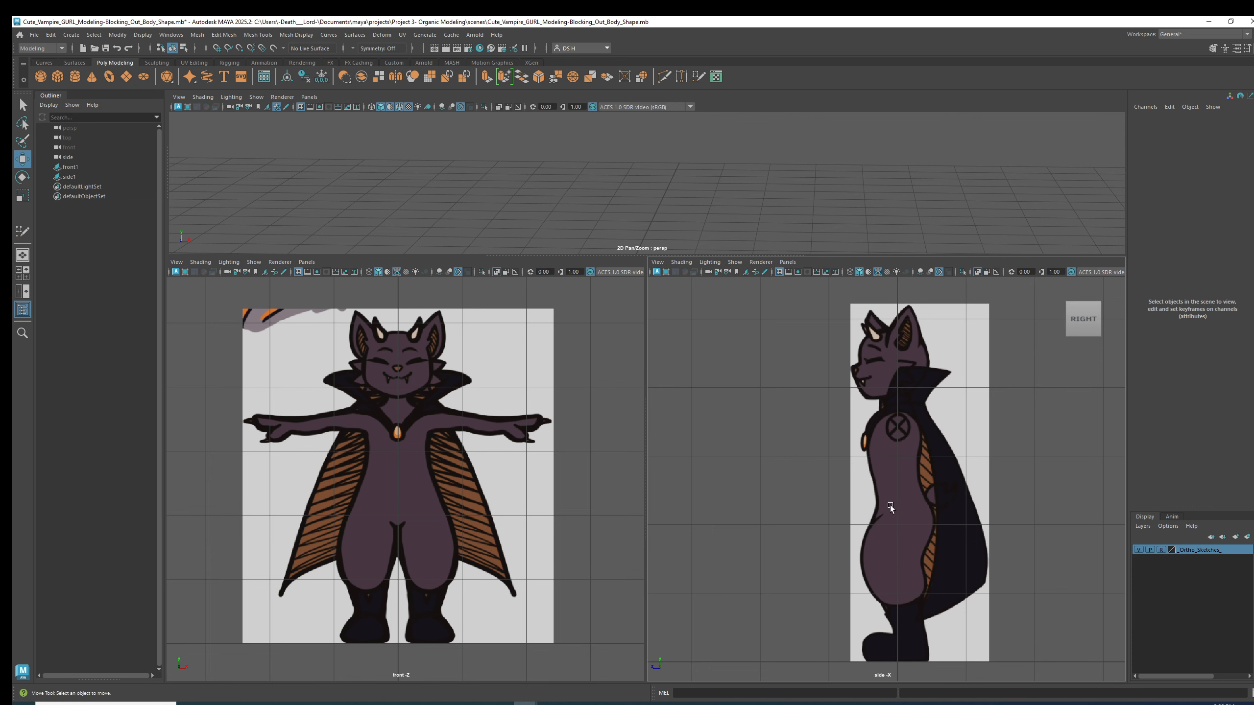
pyautogui.keyDown('alt'); pyautogui.moveTo(986, 457); pyautogui.dragTo(956, 463, button='middle'); pyautogui.keyUp('alt')
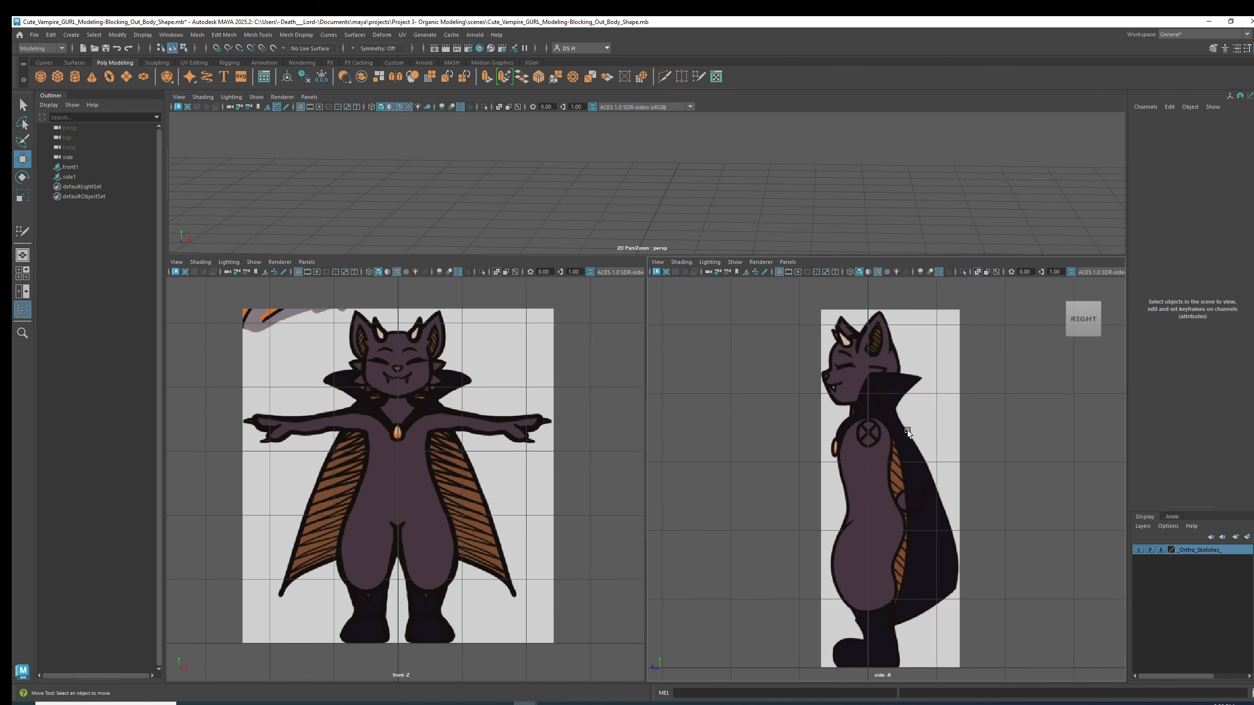
pyautogui.keyDown('alt'); pyautogui.moveTo(956, 463); pyautogui.dragTo(910, 428, button='right'); pyautogui.keyUp('alt')
pyautogui.keyDown('alt'); pyautogui.moveTo(369, 426); pyautogui.dragTo(417, 437, button='right'); pyautogui.keyUp('alt')
pyautogui.keyDown('alt'); pyautogui.moveTo(417, 437); pyautogui.dragTo(415, 448, button='middle'); pyautogui.keyUp('alt')
pyautogui.moveTo(938, 487)
pyautogui.keyDown('alt'); pyautogui.mouseDown(button='right')
pyautogui.moveTo(910, 481)
pyautogui.moveTo(982, 492)
pyautogui.moveTo(915, 494)
pyautogui.moveTo(934, 502)
pyautogui.mouseUp(button='right'); pyautogui.keyUp('alt')
# Step: Select the front1 and side1 image planes, examine them against the grid in the orthographic views, and clear the selection
pyautogui.click(70, 167)
pyautogui.keyDown('shift'); pyautogui.click(69, 177); pyautogui.keyUp('shift')
pyautogui.keyDown('alt'); pyautogui.moveTo(459, 474); pyautogui.dragTo(390, 460, button='right'); pyautogui.keyUp('alt')
pyautogui.press('space')
pyautogui.moveTo(871, 535)
pyautogui.keyDown('alt'); pyautogui.mouseDown(button='right')
pyautogui.moveTo(837, 497)
pyautogui.moveTo(764, 490)
pyautogui.moveTo(580, 559)
pyautogui.moveTo(739, 548)
pyautogui.moveTo(300, 492)
pyautogui.mouseUp(button='right'); pyautogui.keyUp('alt')
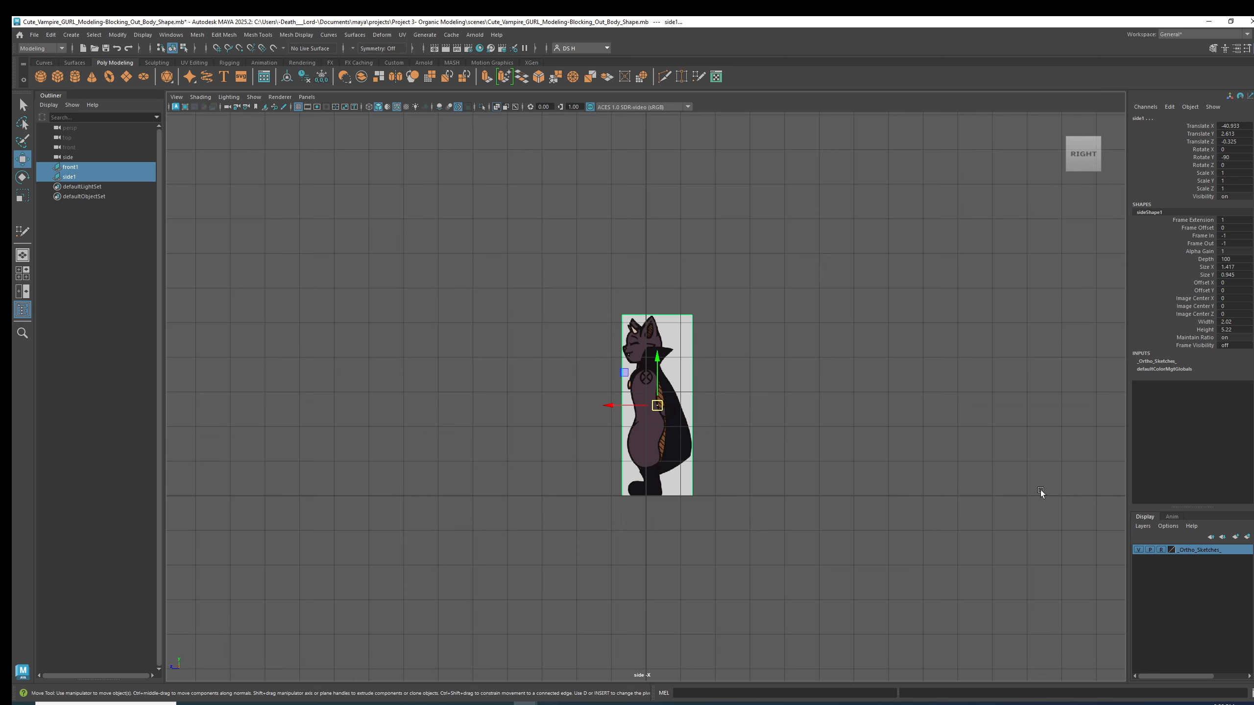
pyautogui.press('space')
pyautogui.moveTo(382, 594)
pyautogui.keyDown('alt'); pyautogui.mouseDown(button='right')
pyautogui.moveTo(447, 580)
pyautogui.moveTo(272, 549)
pyautogui.mouseUp(button='right'); pyautogui.keyUp('alt')
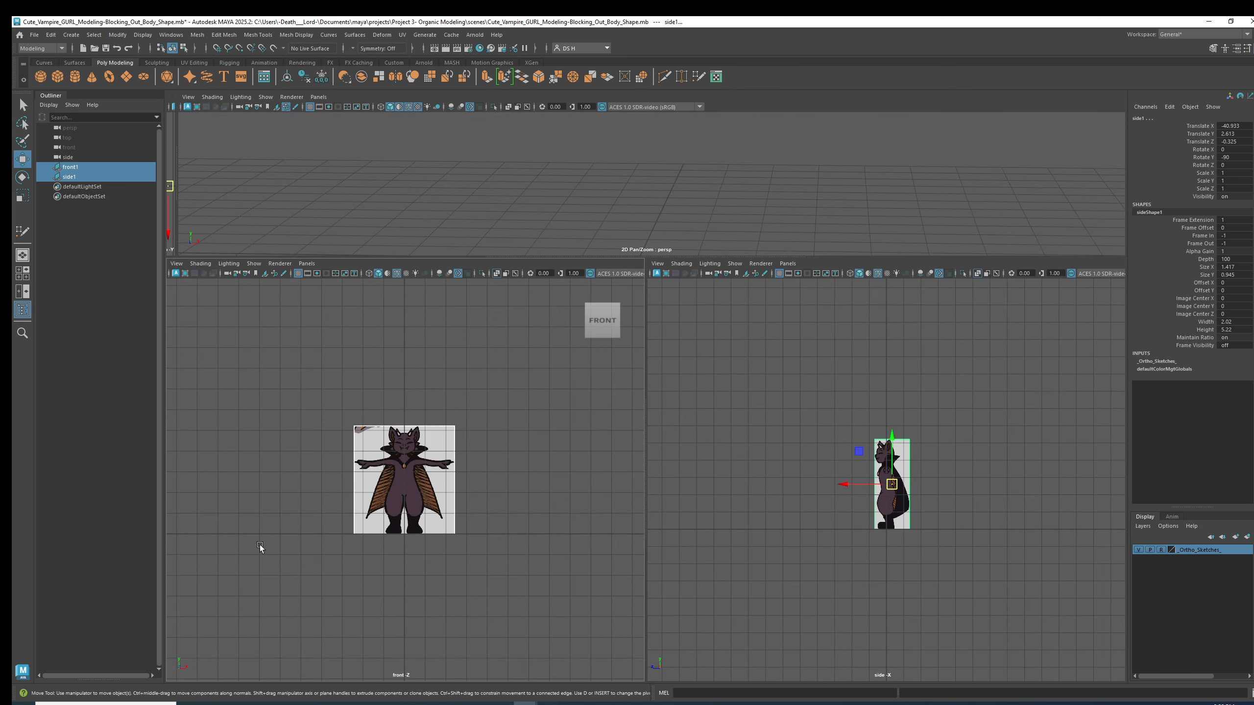
pyautogui.keyDown('alt'); pyautogui.moveTo(730, 467); pyautogui.dragTo(1007, 533, button='right'); pyautogui.keyUp('alt')
pyautogui.press('space')
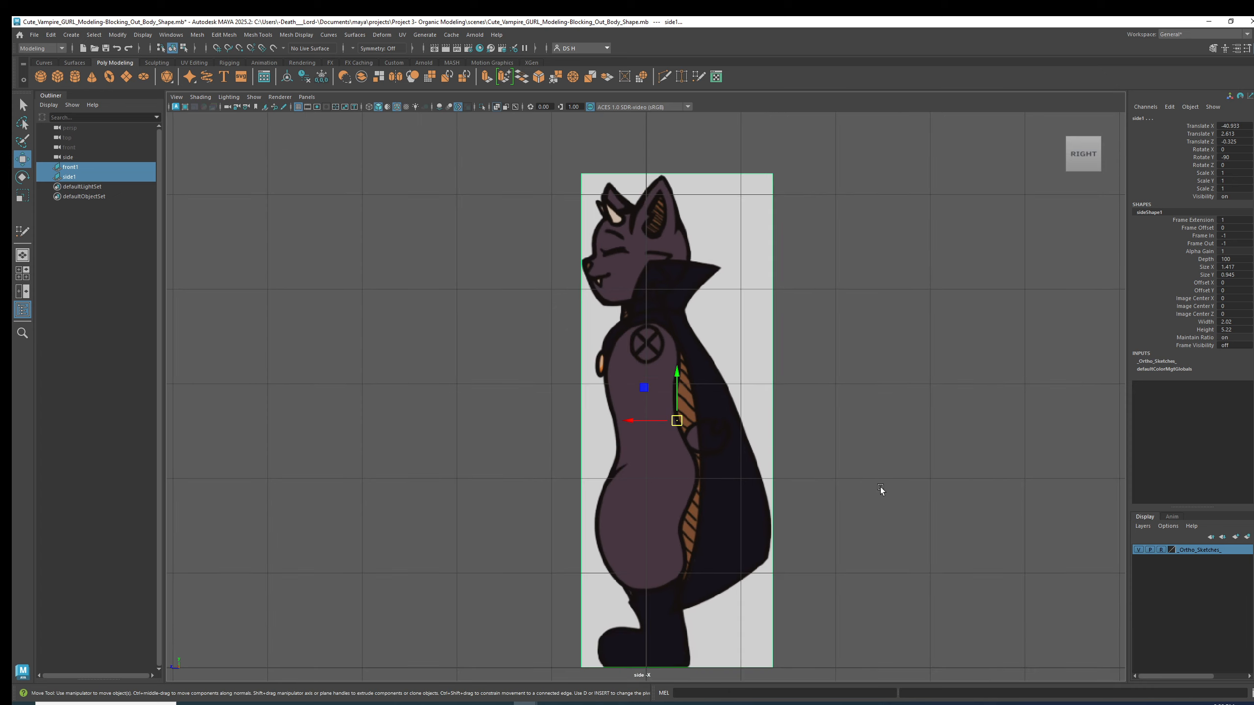
pyautogui.keyDown('alt'); pyautogui.moveTo(951, 406); pyautogui.dragTo(892, 395, button='right'); pyautogui.keyUp('alt')
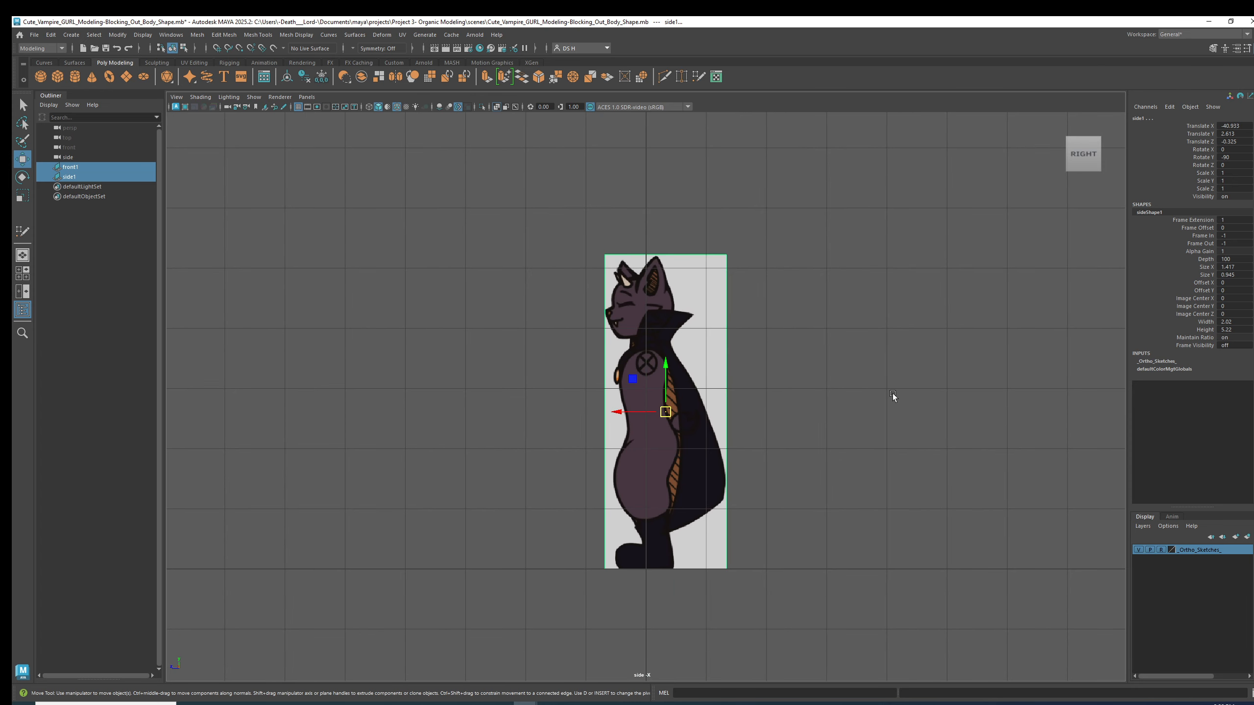
pyautogui.click(802, 326)
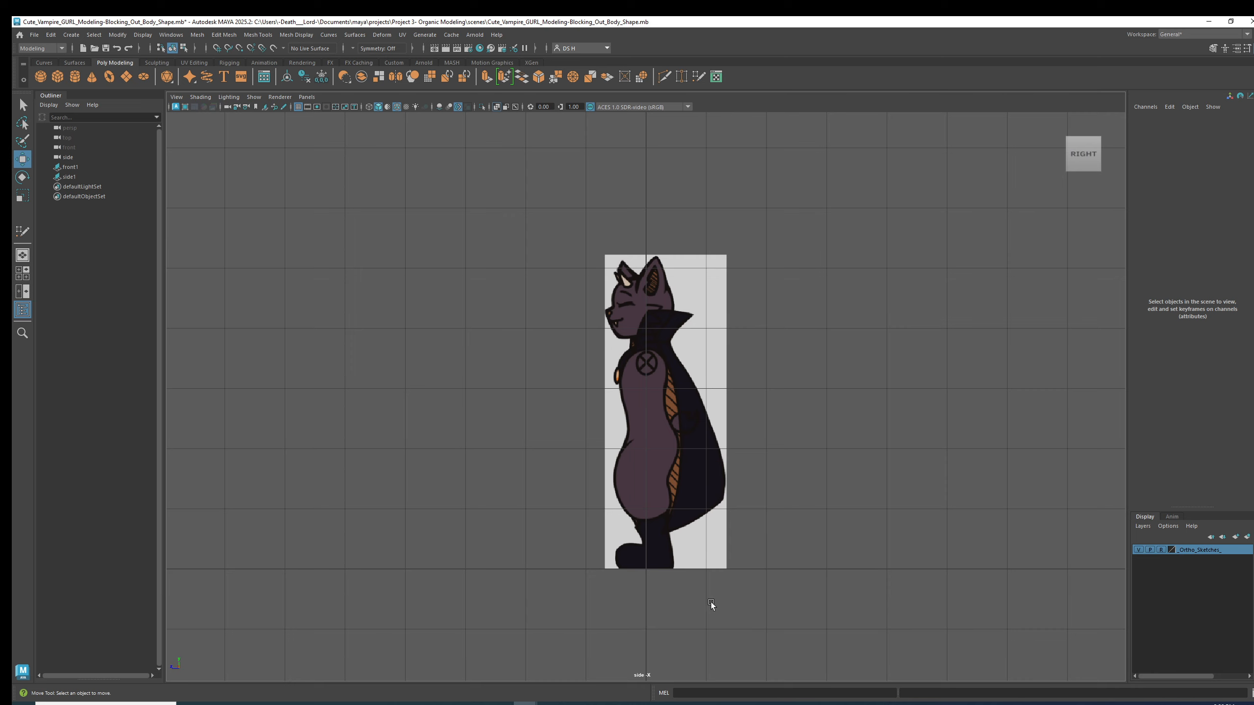
# Step: Select the side1 reference image plane with the whole side sketch framed in the maximised side view
pyautogui.keyDown('alt'); pyautogui.moveTo(581, 479); pyautogui.dragTo(856, 544, button='right'); pyautogui.keyUp('alt')
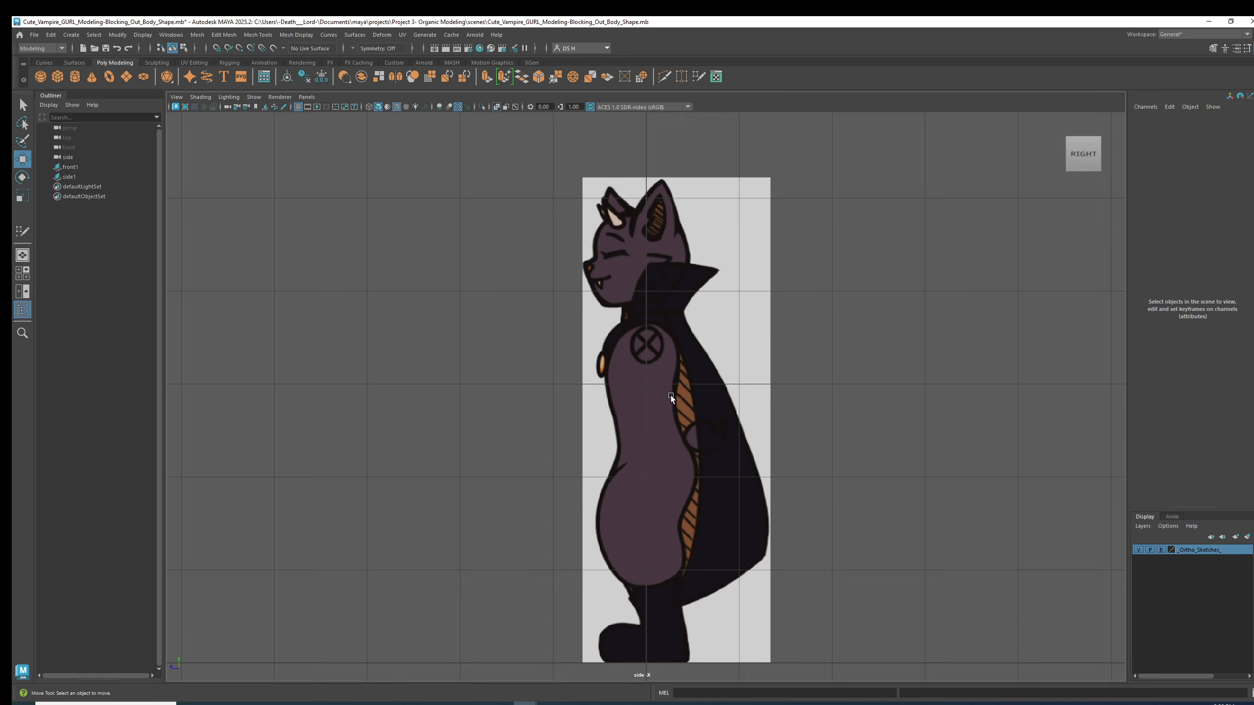
pyautogui.keyDown('alt'); pyautogui.moveTo(670, 397); pyautogui.dragTo(669, 343, button='middle'); pyautogui.keyUp('alt')
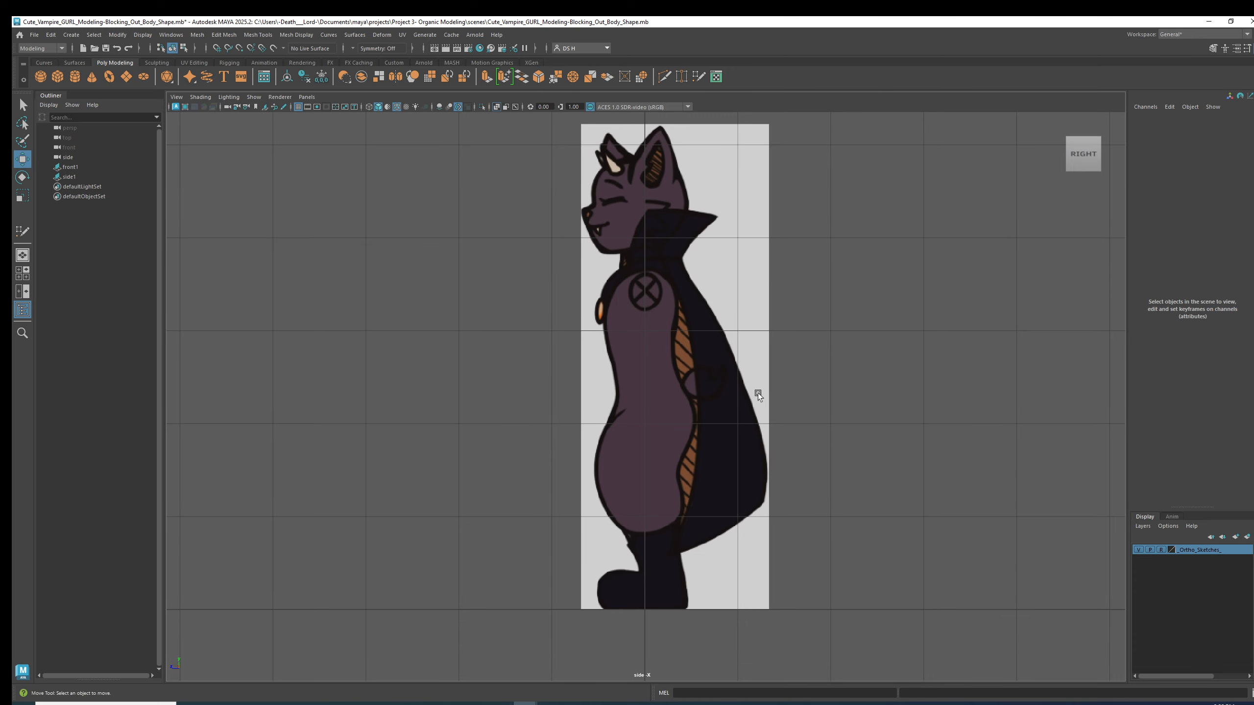
pyautogui.click(92, 179)
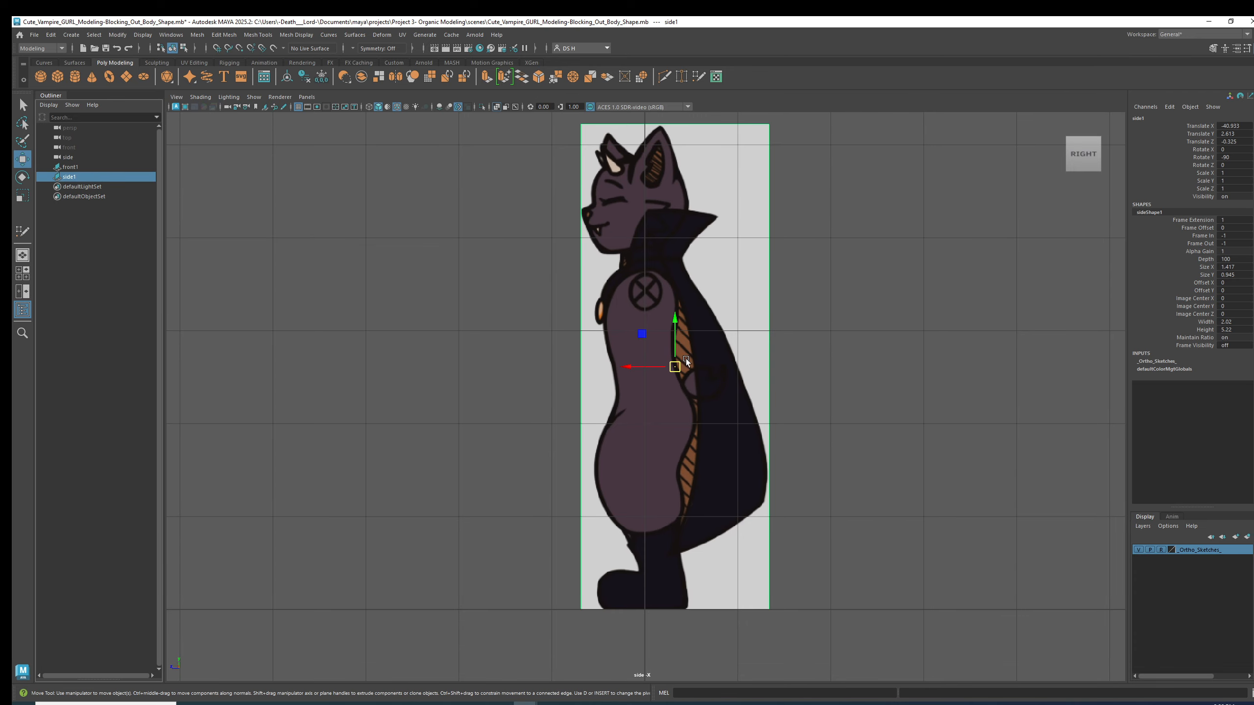
# Step: Try moving the side1 reference plane along Z to centre its frame on the grid's vertical axis, and undo the move
pyautogui.press('q')
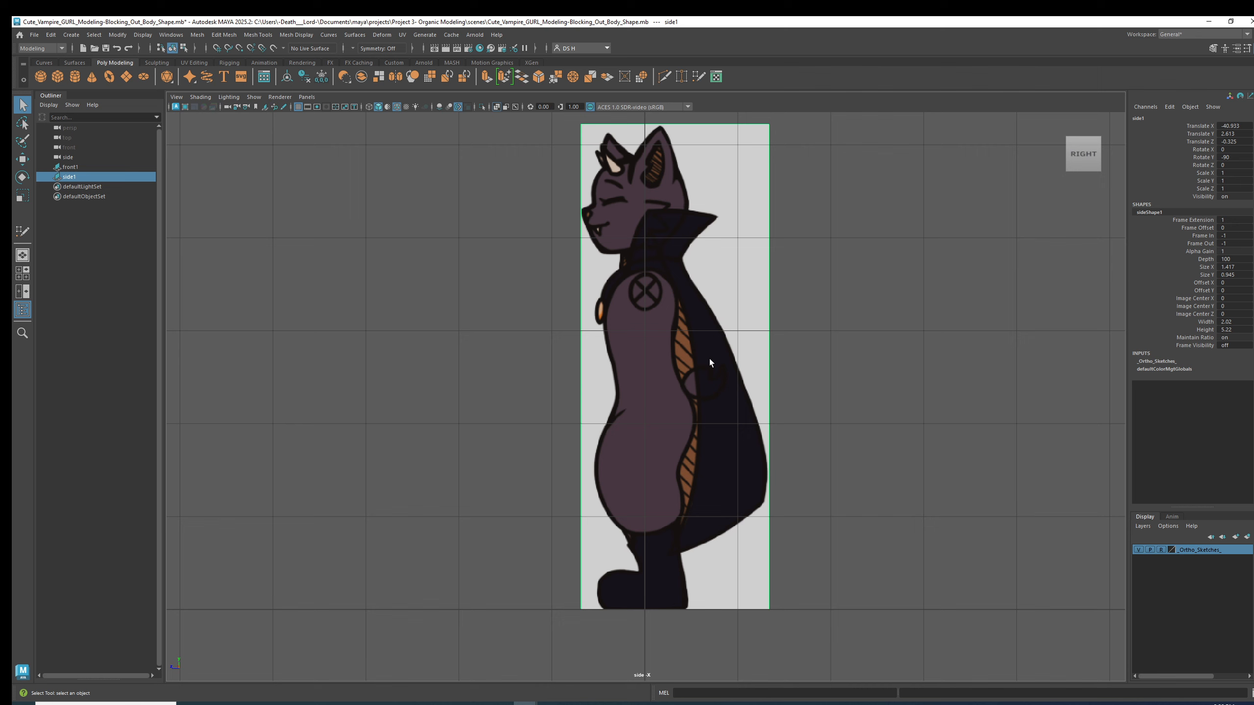
pyautogui.press('w')
pyautogui.moveTo(622, 369); pyautogui.dragTo(598, 369)
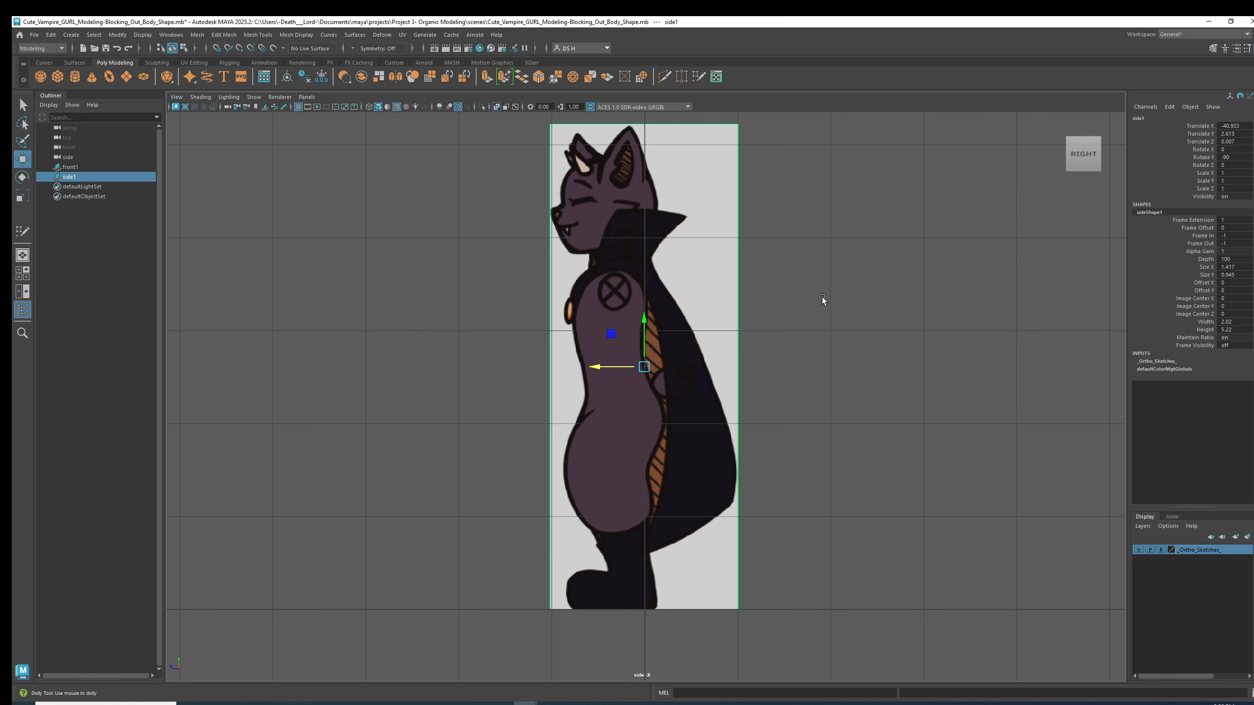
pyautogui.scroll(-2, 822, 297)
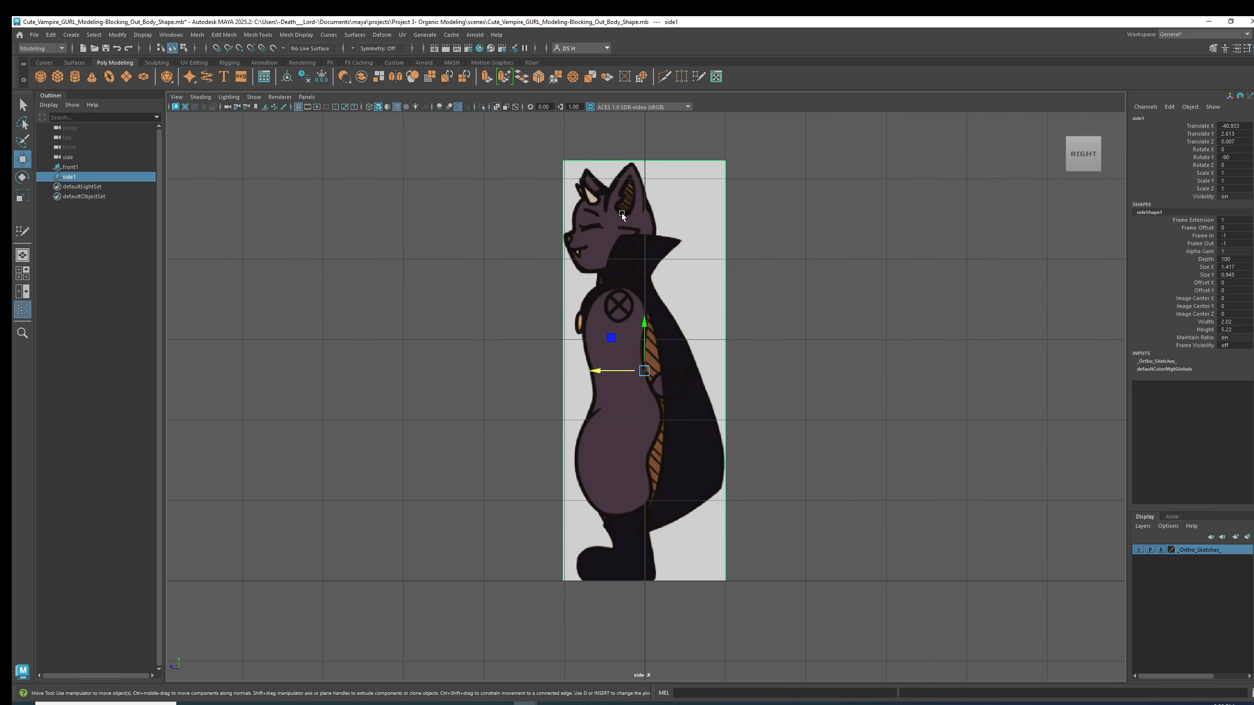
pyautogui.hotkey('ctrl', 'z')
pyautogui.hotkey('ctrl', 'z')
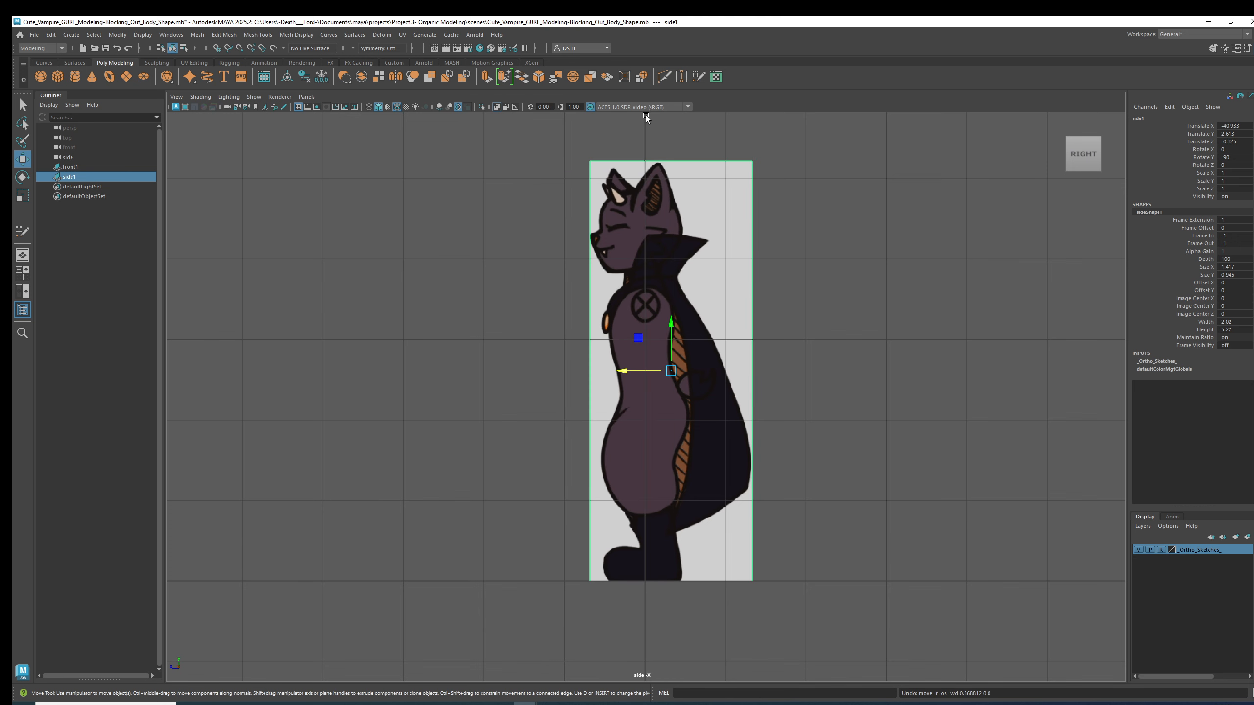
# Step: Return to the multi-view layout, enlarge the side sketch in its view, and clear the selection
pyautogui.press('space')
pyautogui.scroll(-4, 401, 215)
pyautogui.keyDown('alt'); pyautogui.moveTo(691, 178); pyautogui.dragTo(692, 132); pyautogui.keyUp('alt')
pyautogui.keyDown('alt'); pyautogui.moveTo(708, 179); pyautogui.dragTo(605, 187); pyautogui.keyUp('alt')
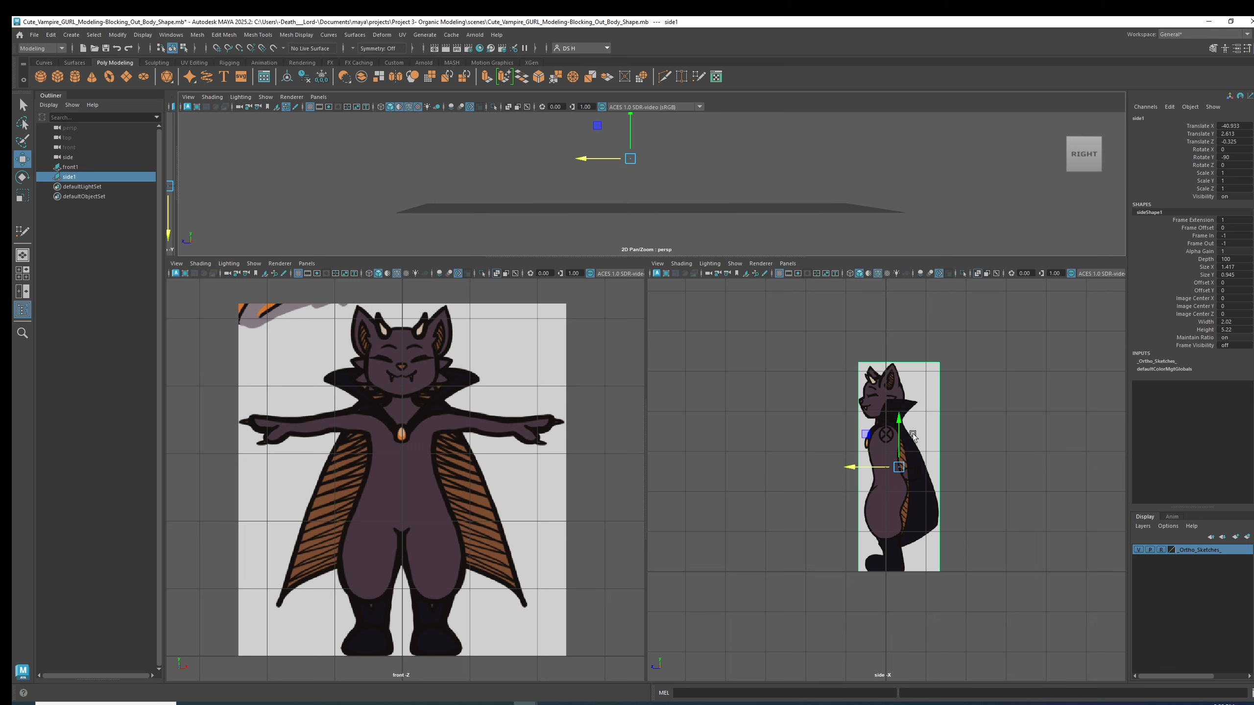
pyautogui.scroll(4, 967, 459)
pyautogui.click(986, 446)
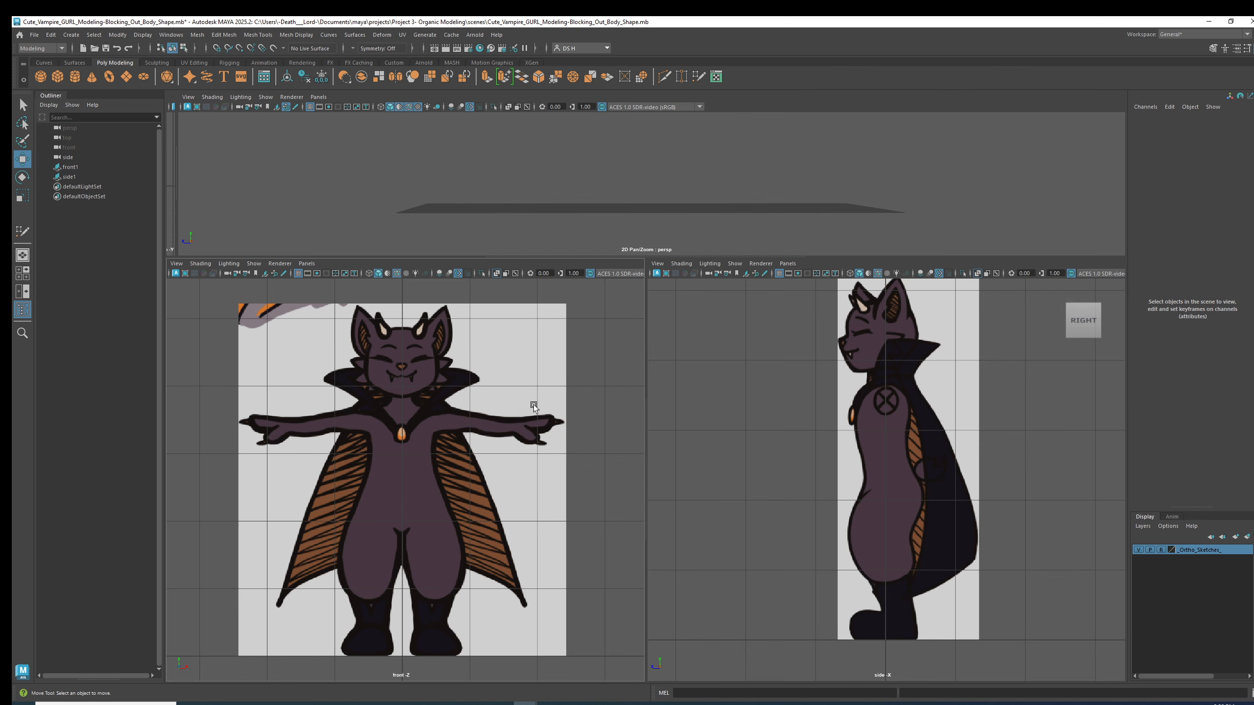
# Step: Select the front1 image plane and frame the whole front sketch in the front view
pyautogui.press('space')
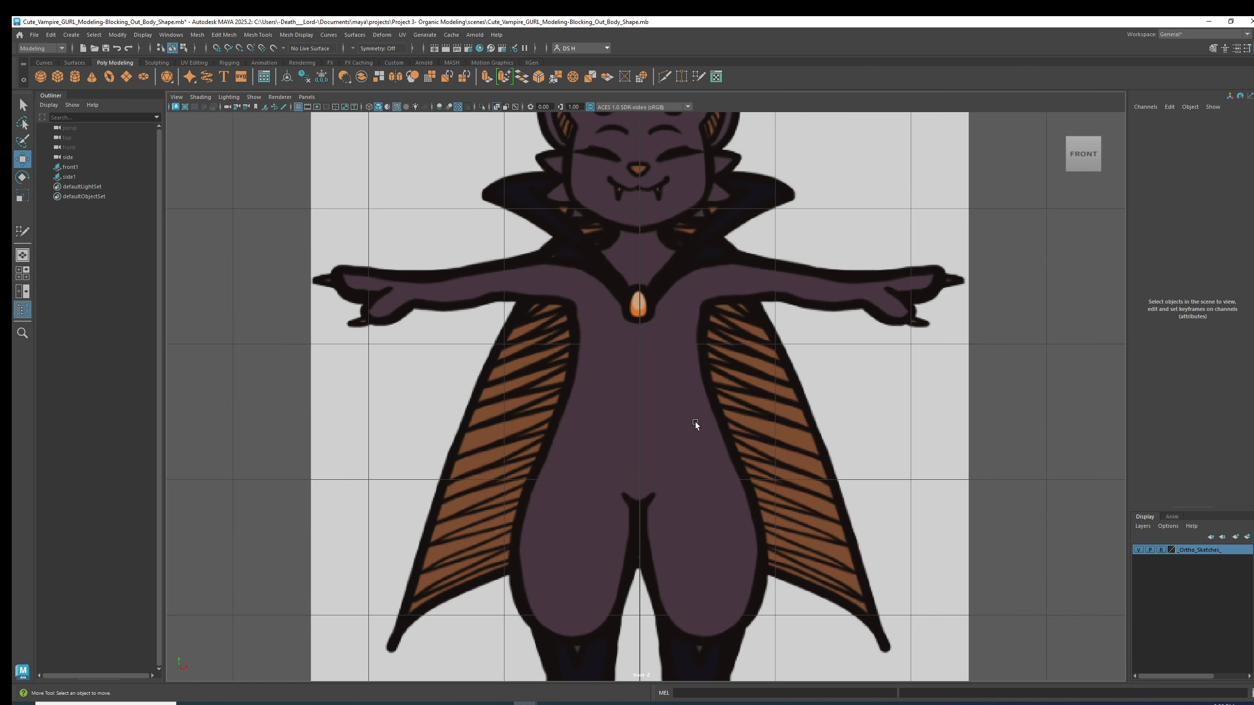
pyautogui.click(97, 167)
pyautogui.press('f')
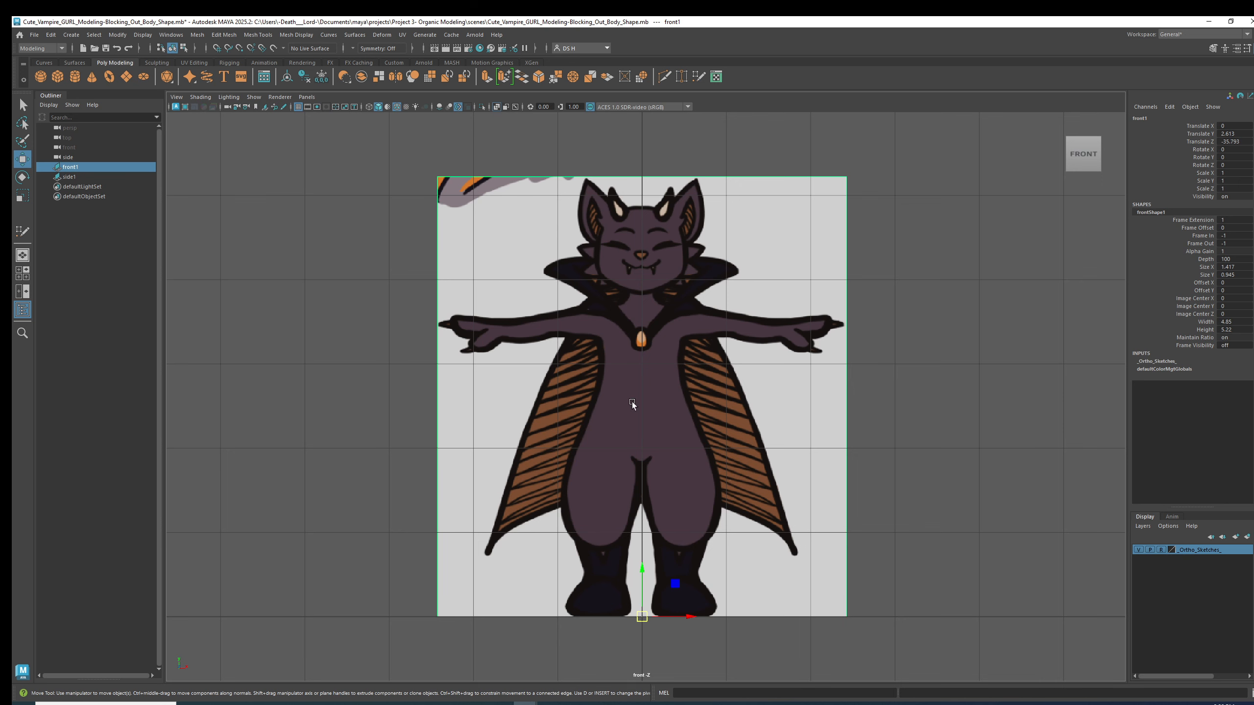
pyautogui.press('space')
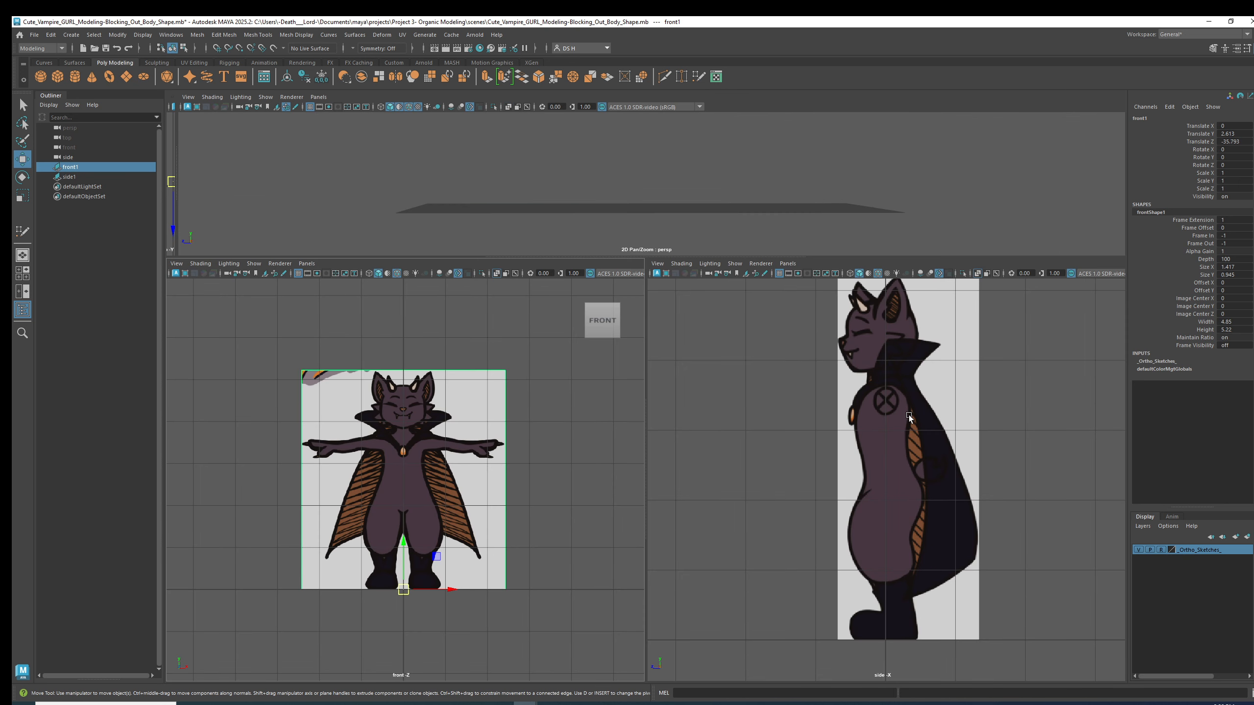
# Step: Clear the selection, angle the perspective view down onto the ground grid, and show the whole side sketch in the multi-view layout
pyautogui.press('space')
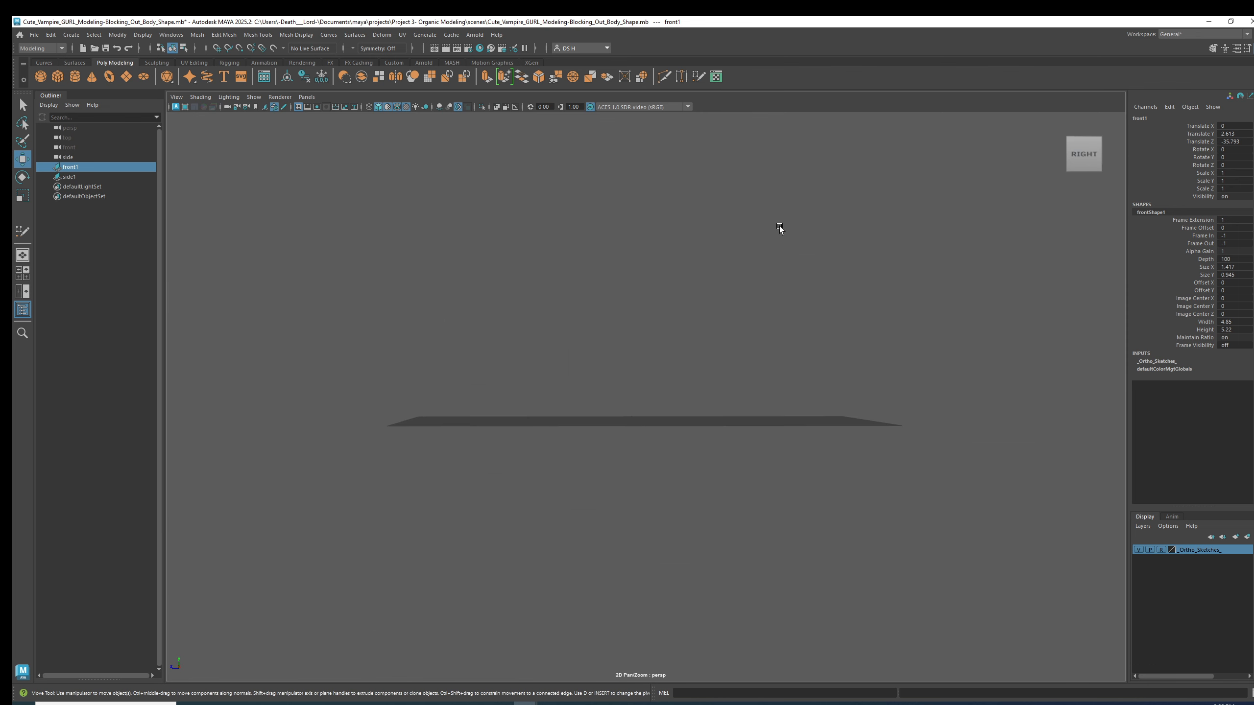
pyautogui.click(773, 241)
pyautogui.keyDown('alt'); pyautogui.moveTo(774, 241); pyautogui.dragTo(745, 334); pyautogui.keyUp('alt')
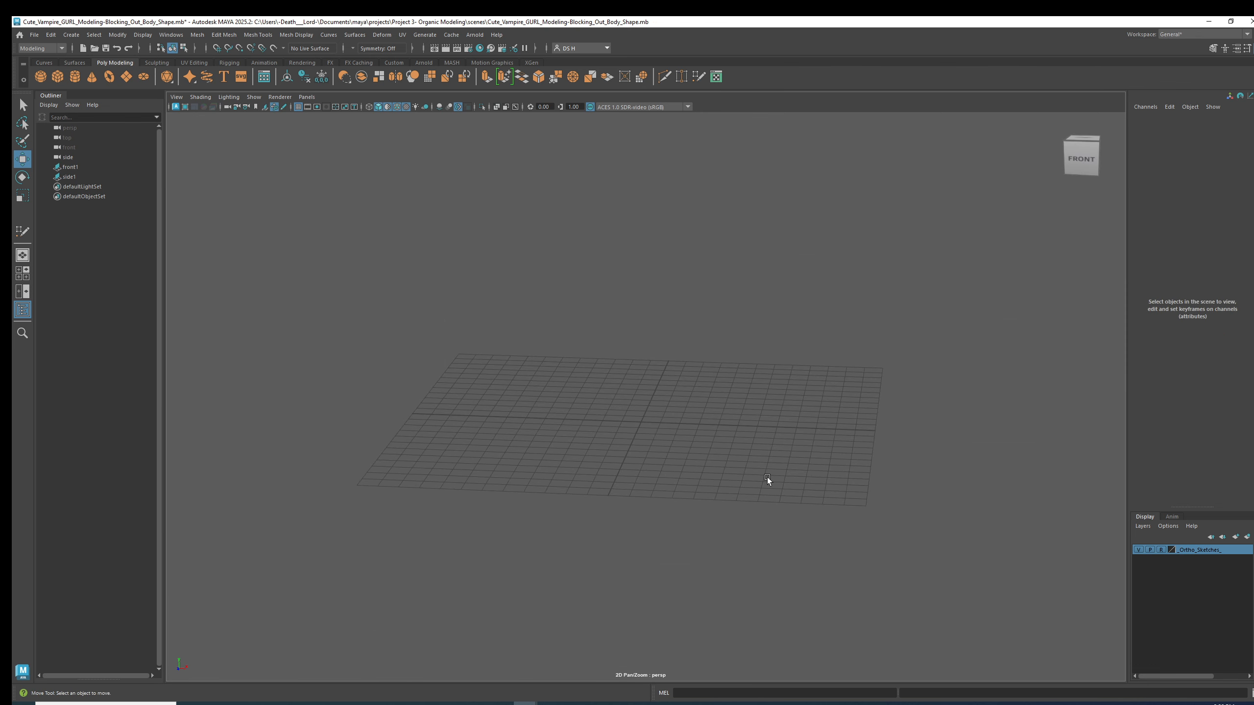
pyautogui.press('space')
pyautogui.scroll(-2, 797, 451)
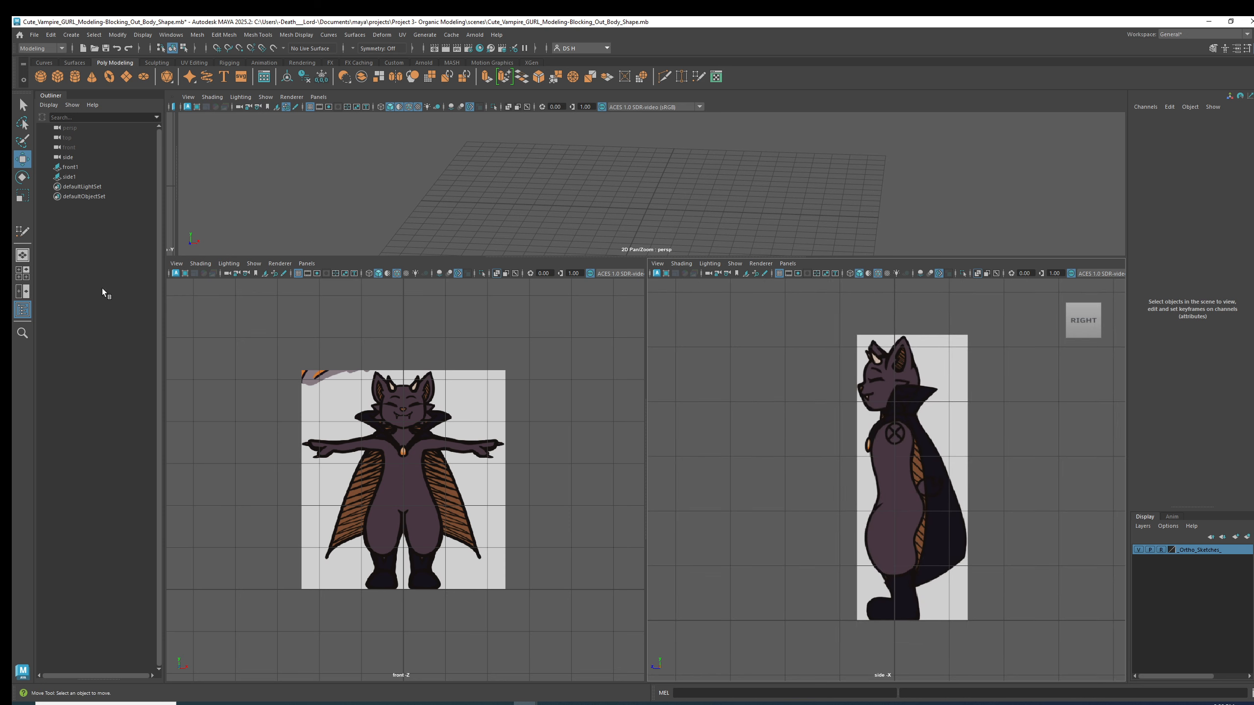
# Step: Create a polygon cube, rename it Upper_and_Lower_Body, and make the perspective viewport taller
pyautogui.click(57, 77)
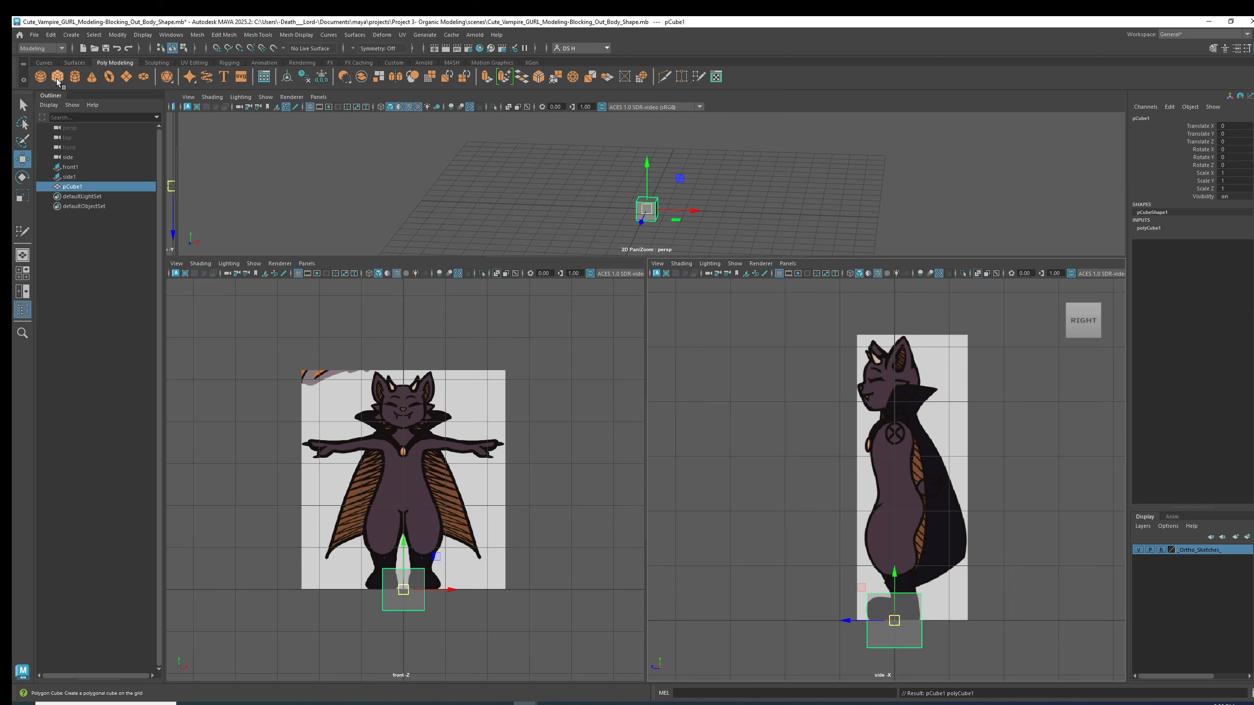
pyautogui.doubleClick(73, 187)
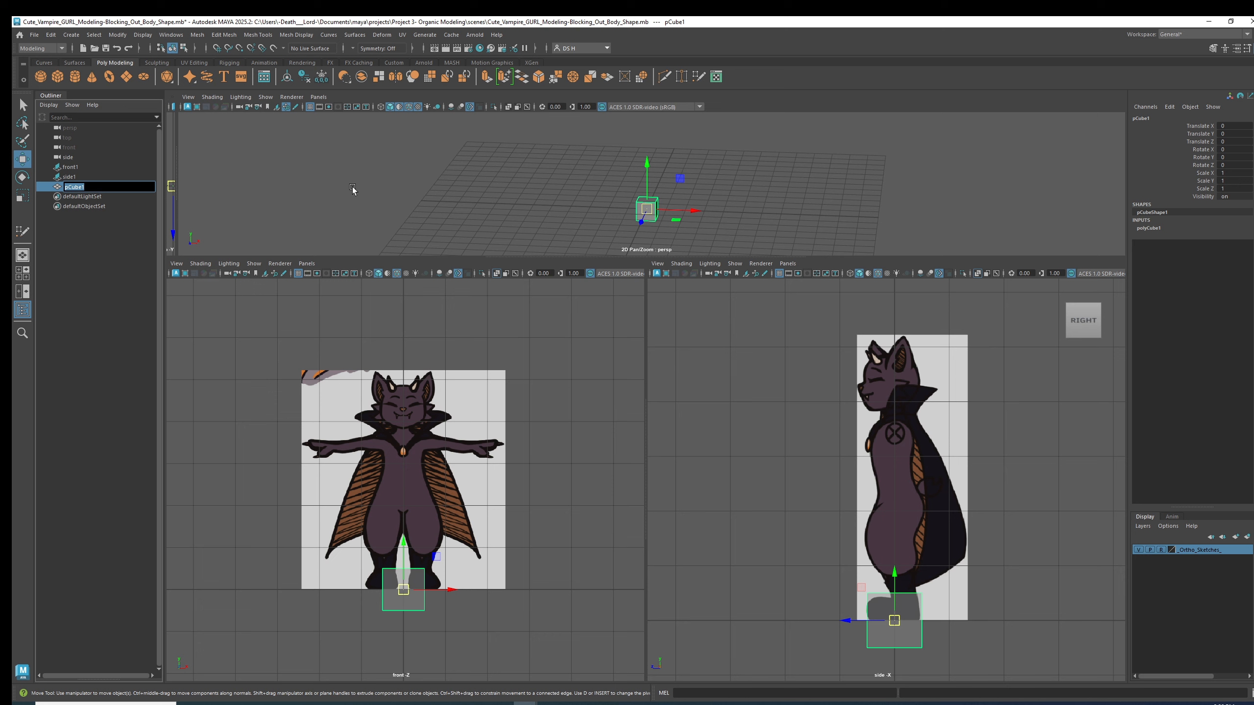
pyautogui.write('Upper and Lower Body')
pyautogui.press('Return')
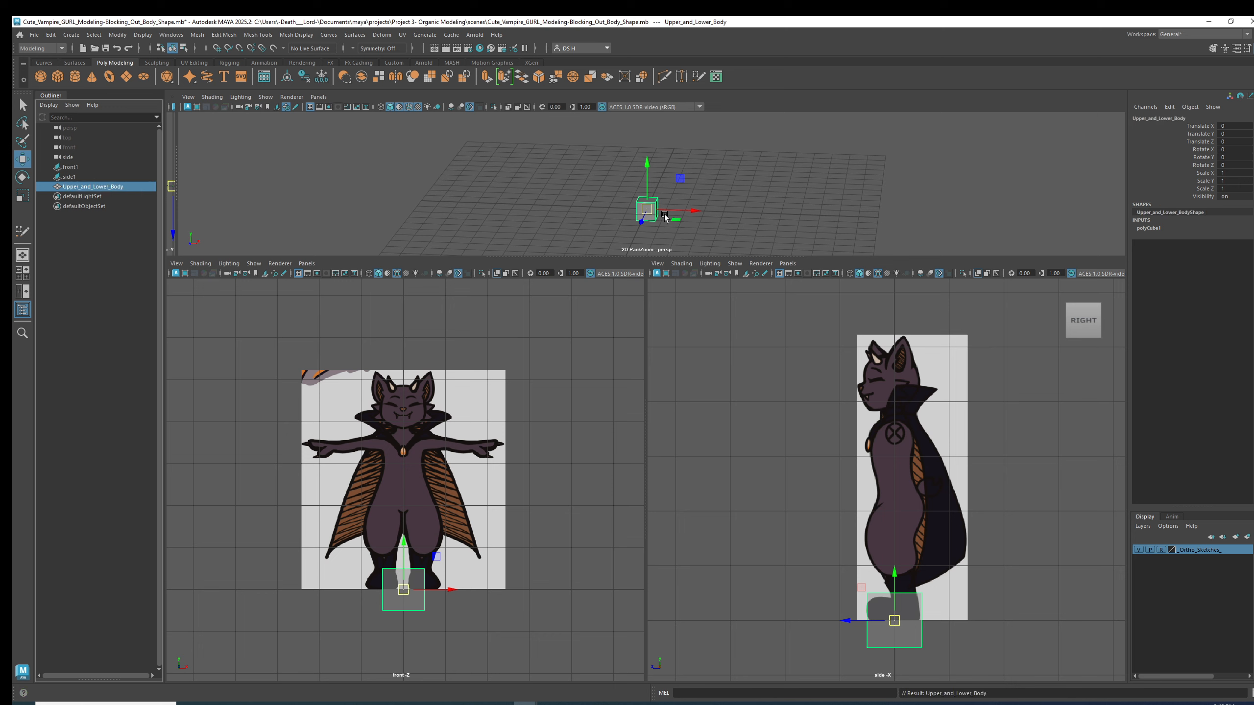
pyautogui.keyDown('alt'); pyautogui.moveTo(656, 211); pyautogui.dragTo(652, 196); pyautogui.keyUp('alt')
pyautogui.moveTo(649, 256); pyautogui.dragTo(648, 352)
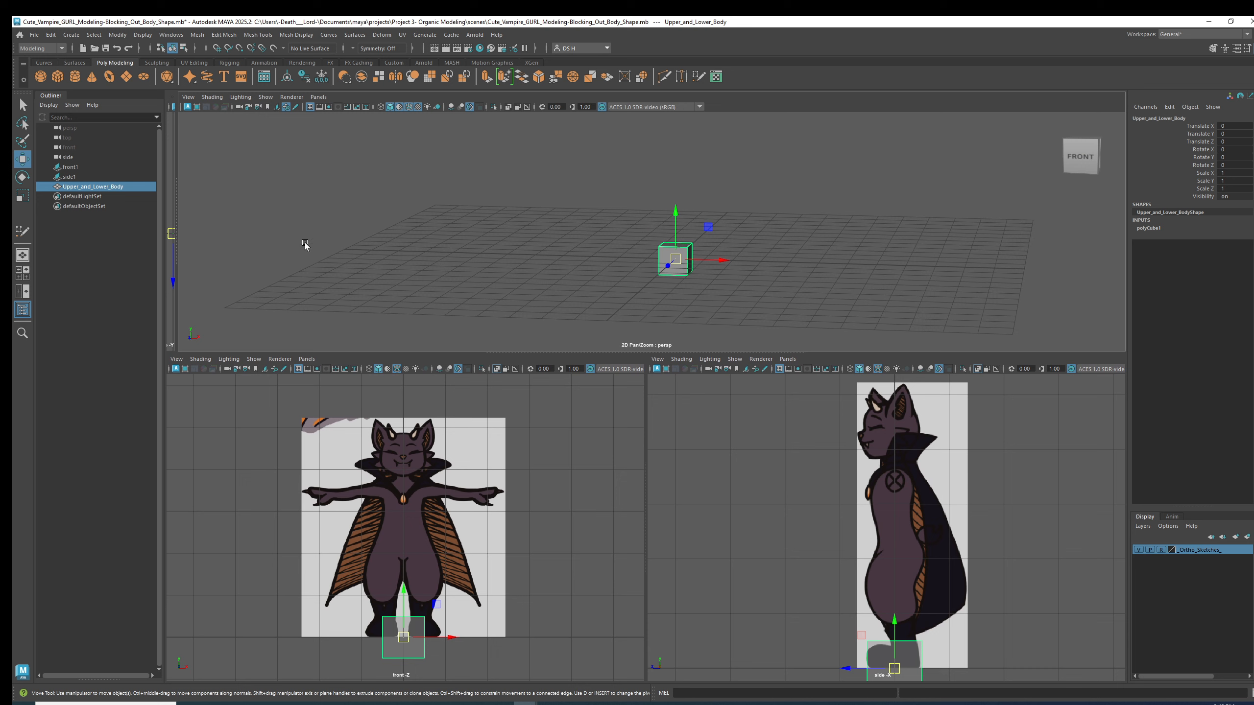
# Step: Set the persp camera's near clip plane to 0.010, check the cube up close, and close the camera's attributes
pyautogui.click(80, 128)
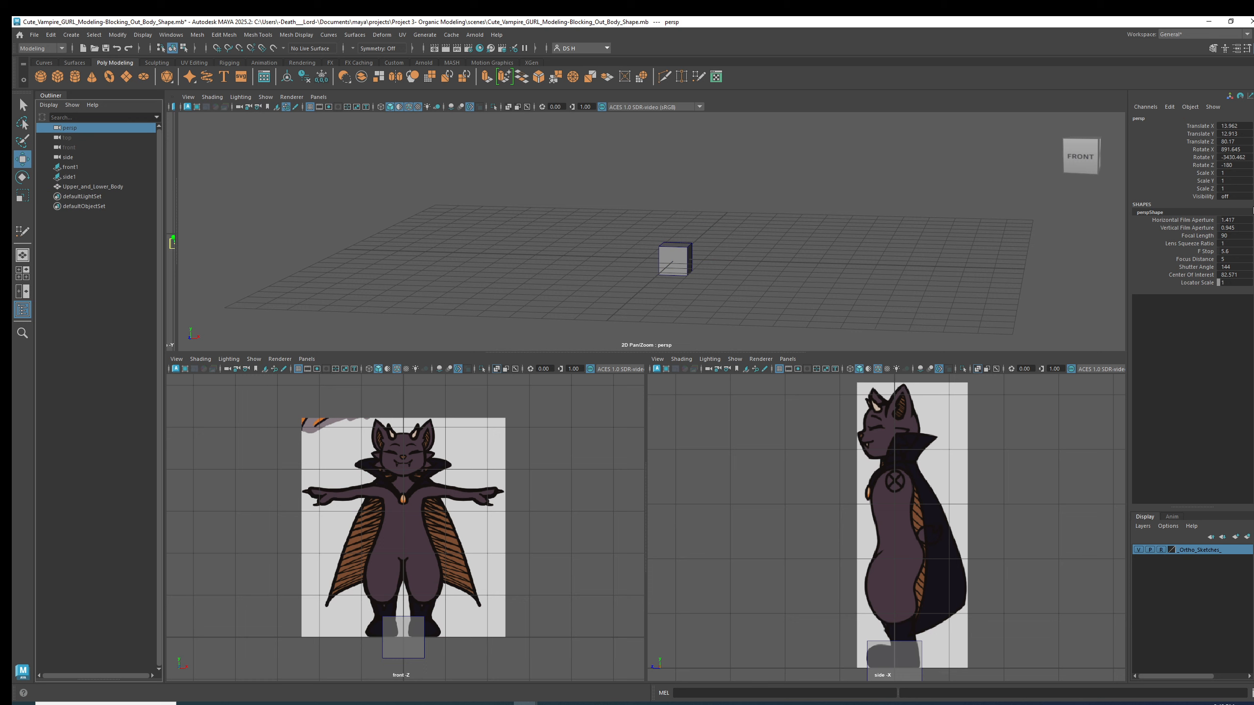
pyautogui.hotkey('ctrl', 'a')
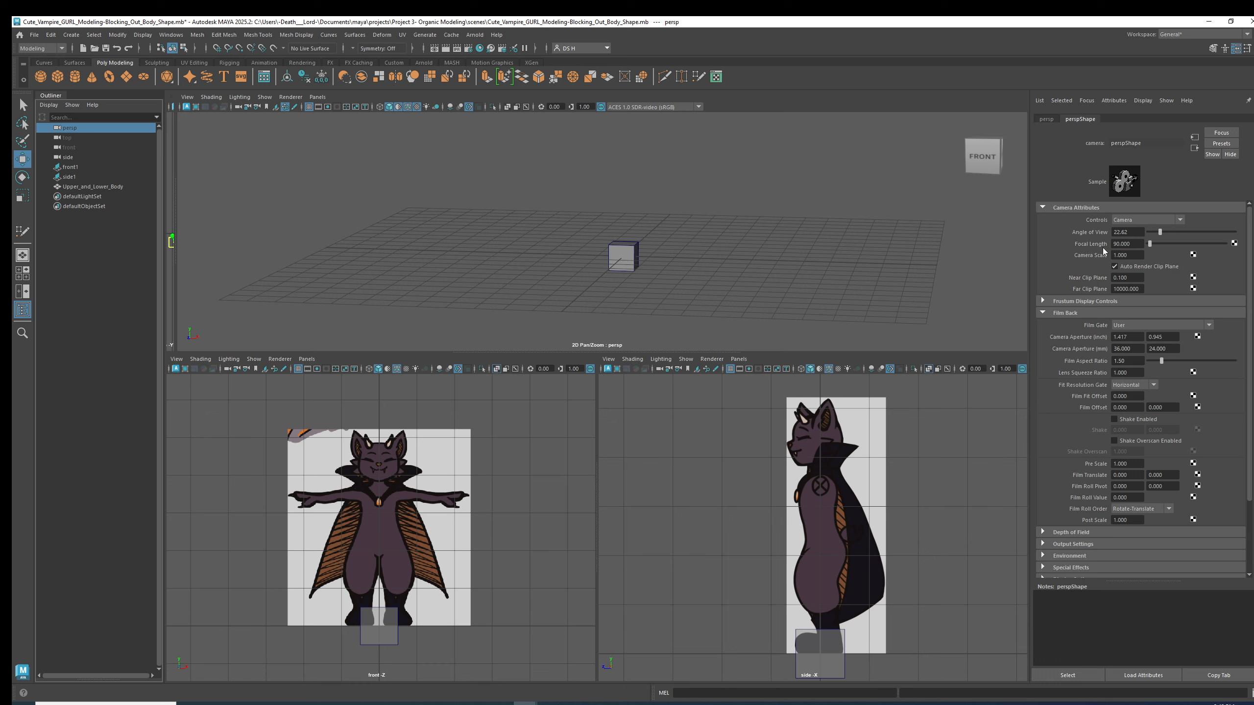
pyautogui.moveTo(1132, 244); pyautogui.dragTo(1087, 257)
pyautogui.scroll(3, 794, 246)
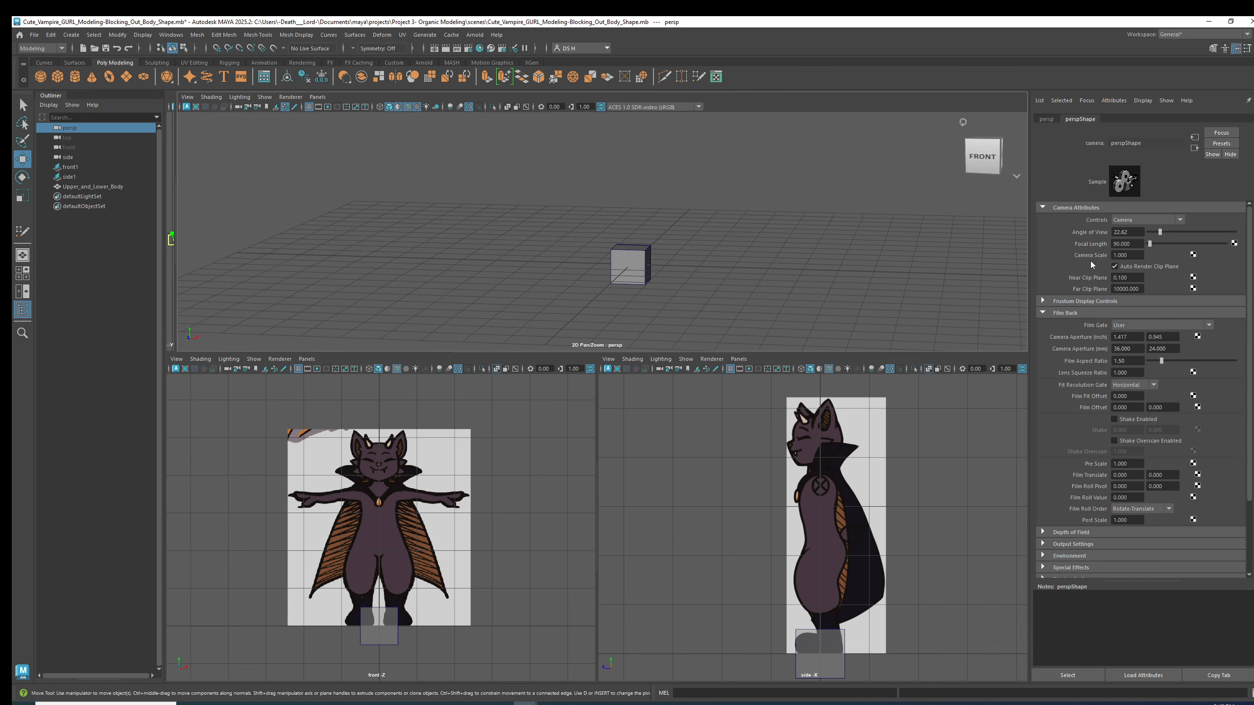
pyautogui.click(1117, 277)
pyautogui.write('0')
pyautogui.press('Return')
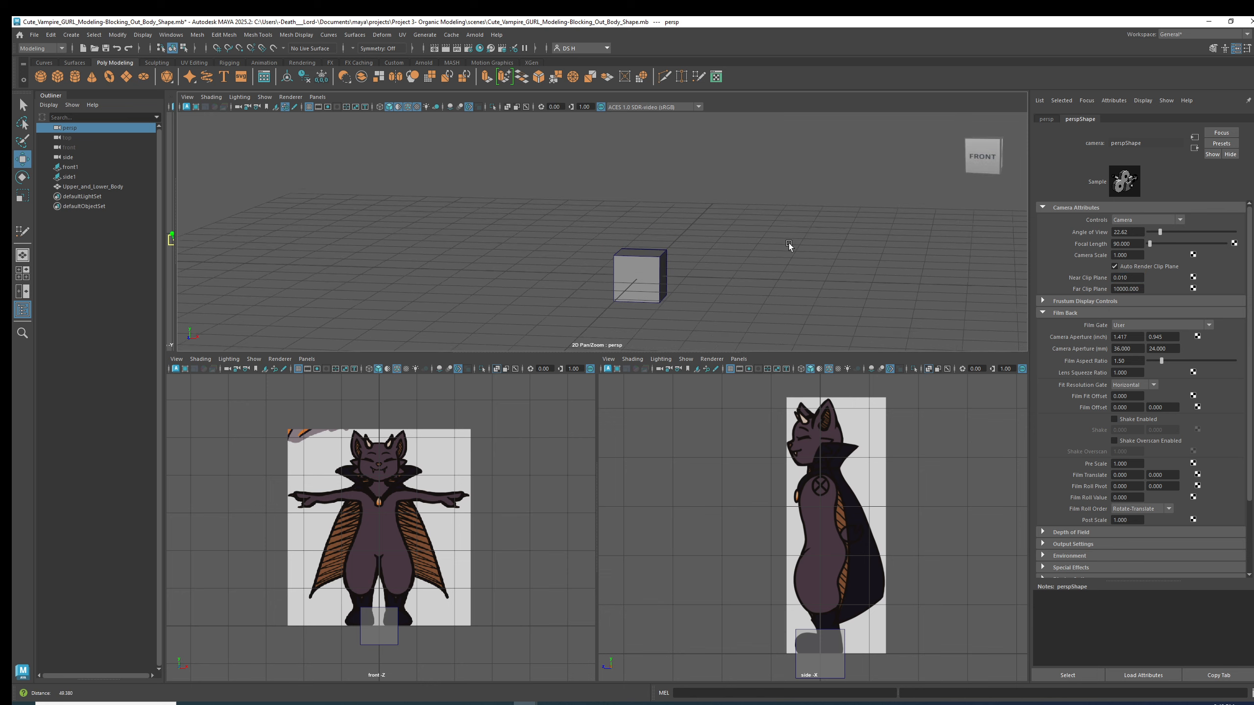
pyautogui.scroll(5, 727, 246)
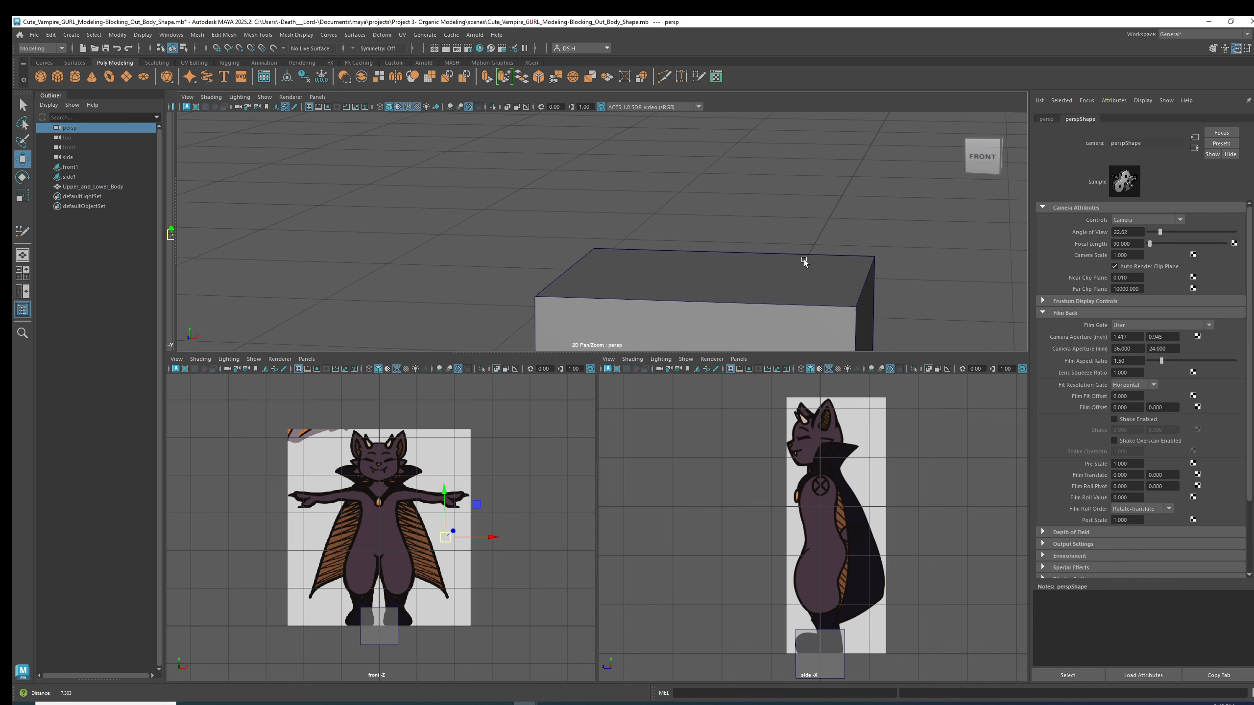
pyautogui.scroll(-5, 728, 239)
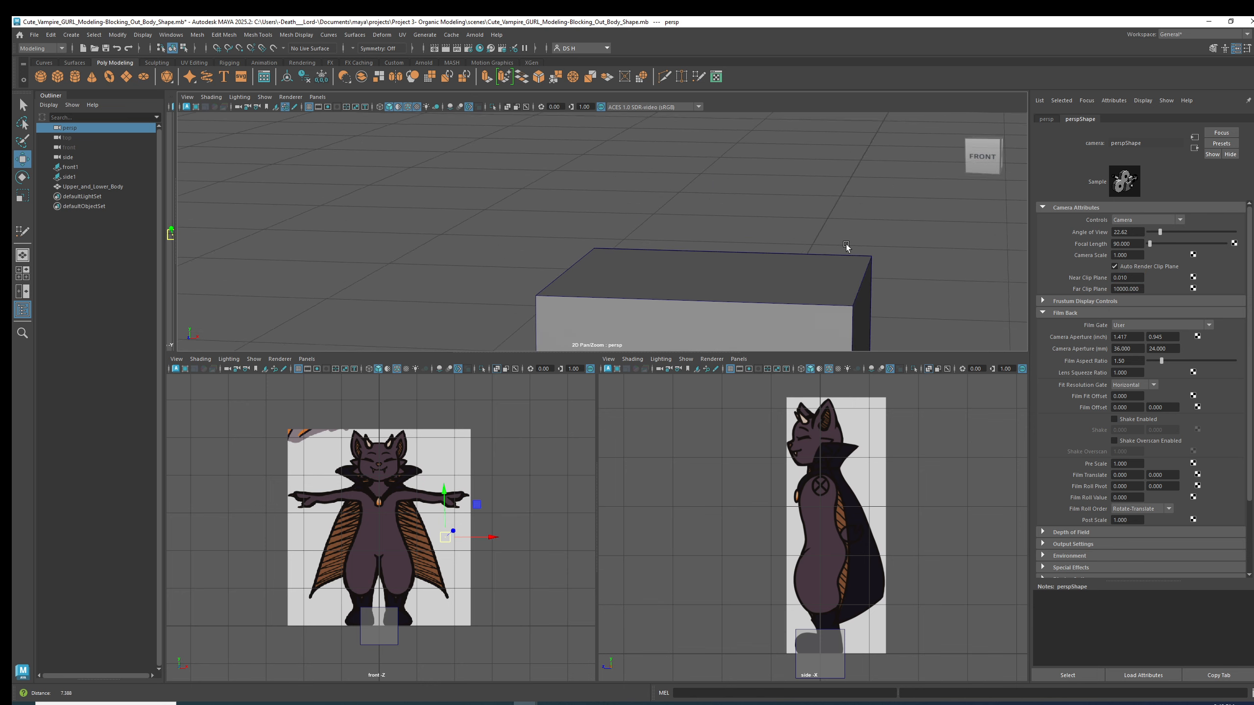
pyautogui.click(1116, 243)
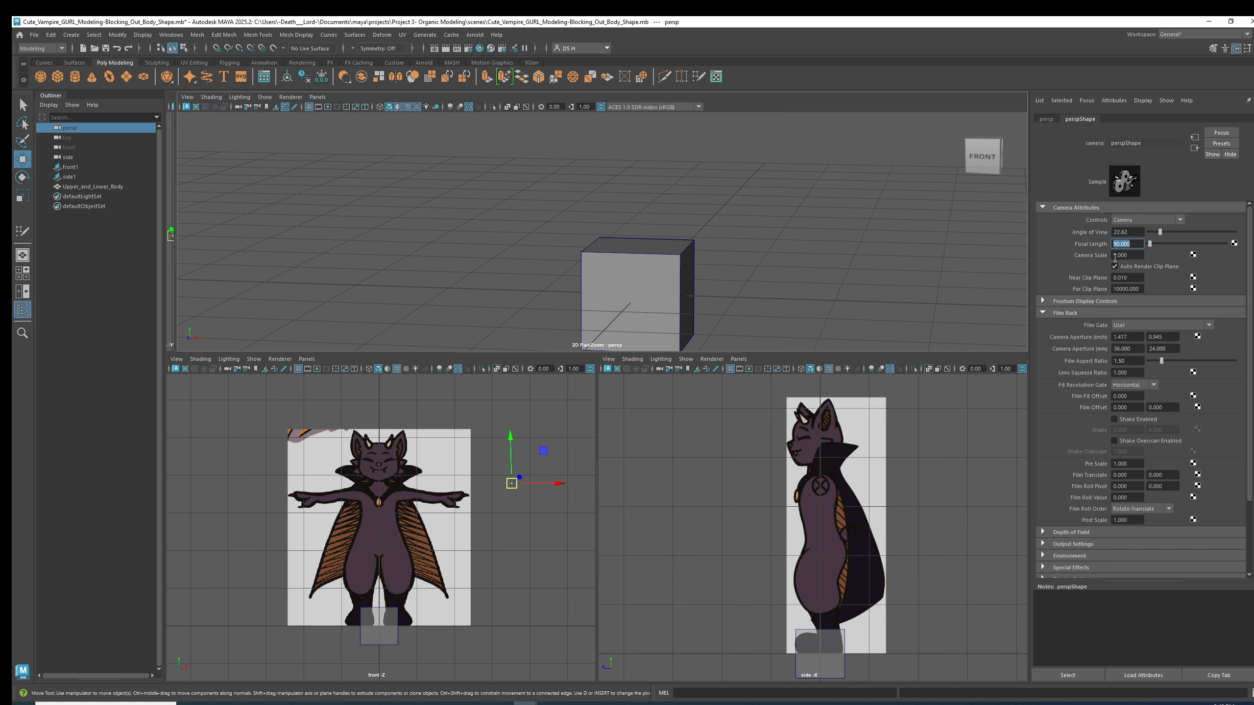
pyautogui.click(863, 269)
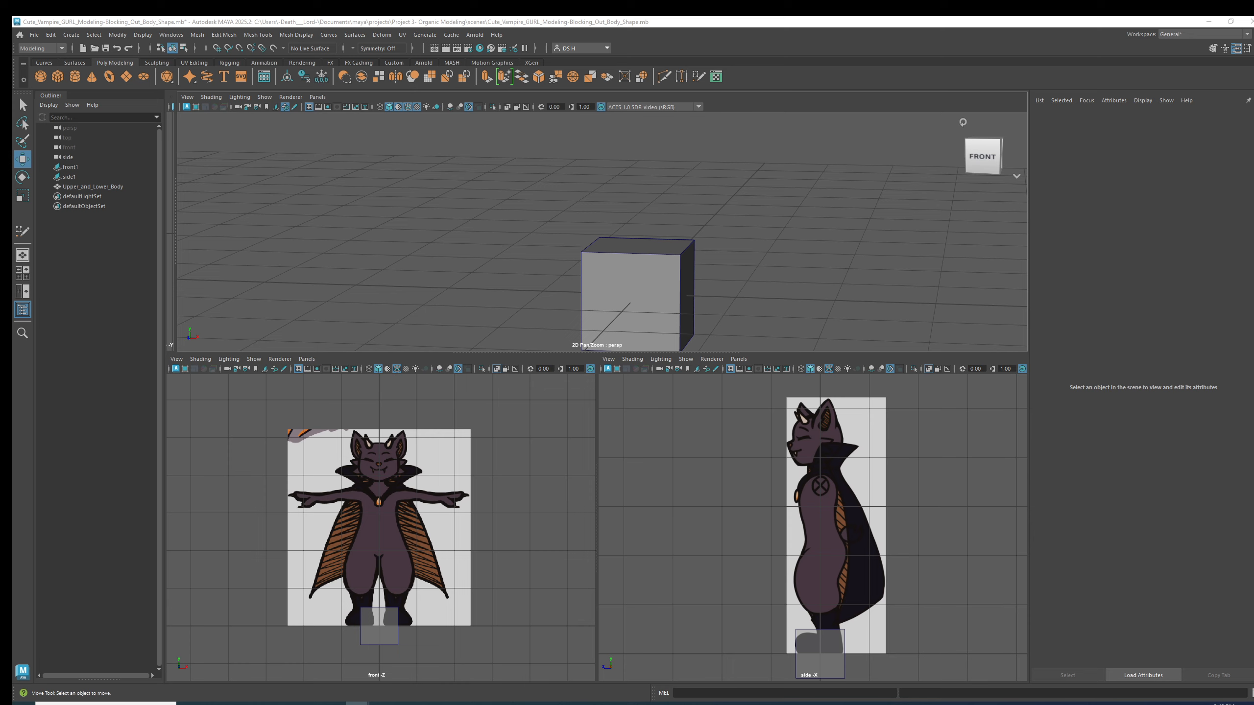
pyautogui.hotkey('ctrl', 'a')
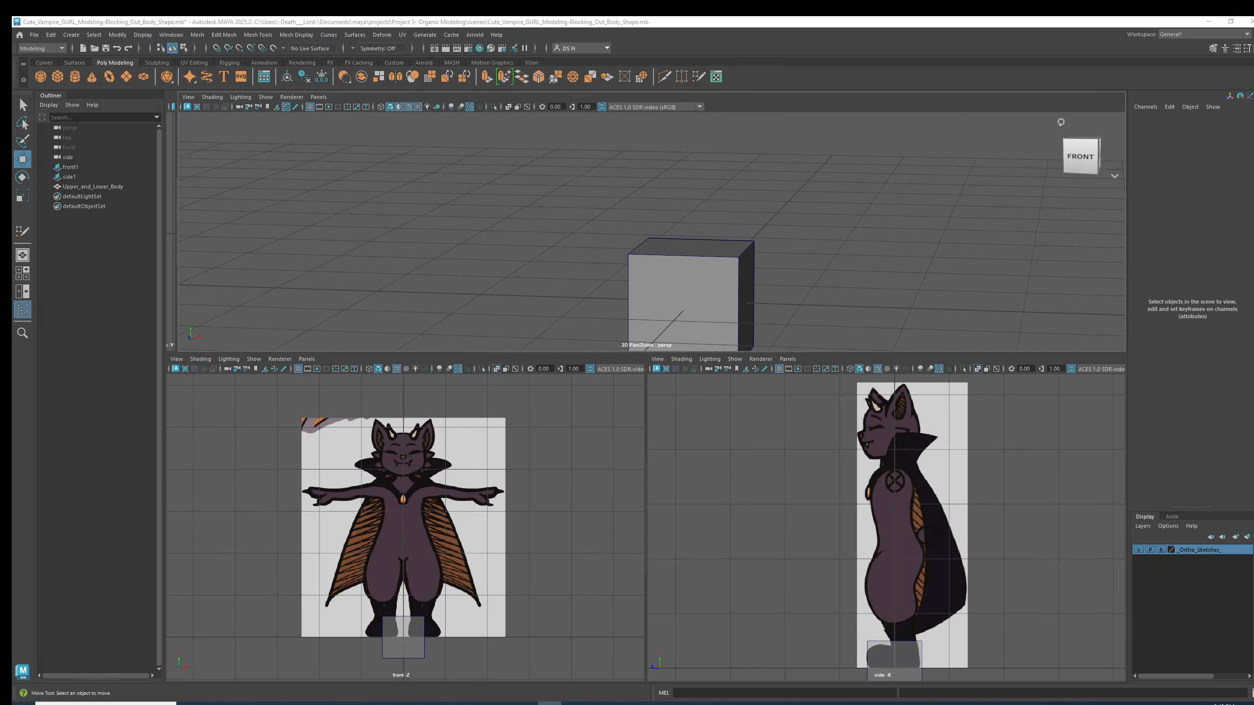
# Step: Set the Upper_and_Lower_Body cube's height baseline to -1 so its base sits on the ground grid
pyautogui.keyDown('alt'); pyautogui.moveTo(785, 258); pyautogui.dragTo(756, 201, button='middle'); pyautogui.keyUp('alt')
pyautogui.scroll(-1, 743, 208)
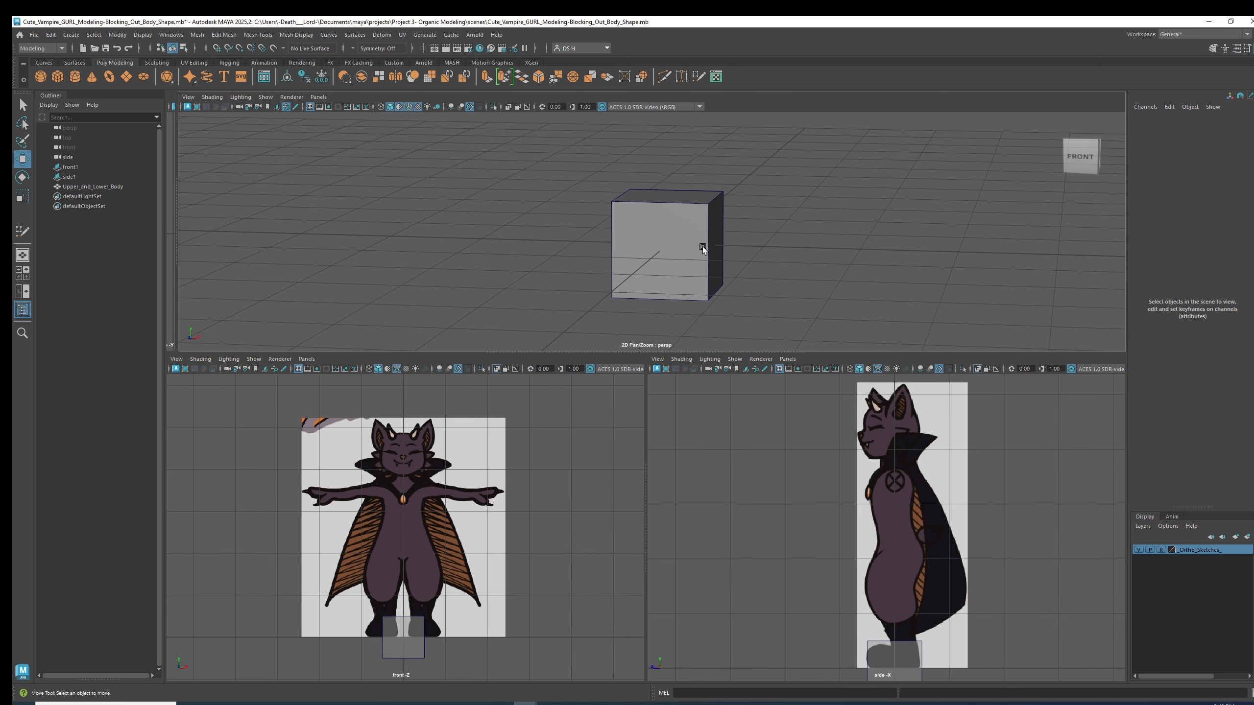
pyautogui.click(702, 248)
pyautogui.keyDown('alt'); pyautogui.moveTo(711, 262); pyautogui.dragTo(750, 241); pyautogui.keyUp('alt')
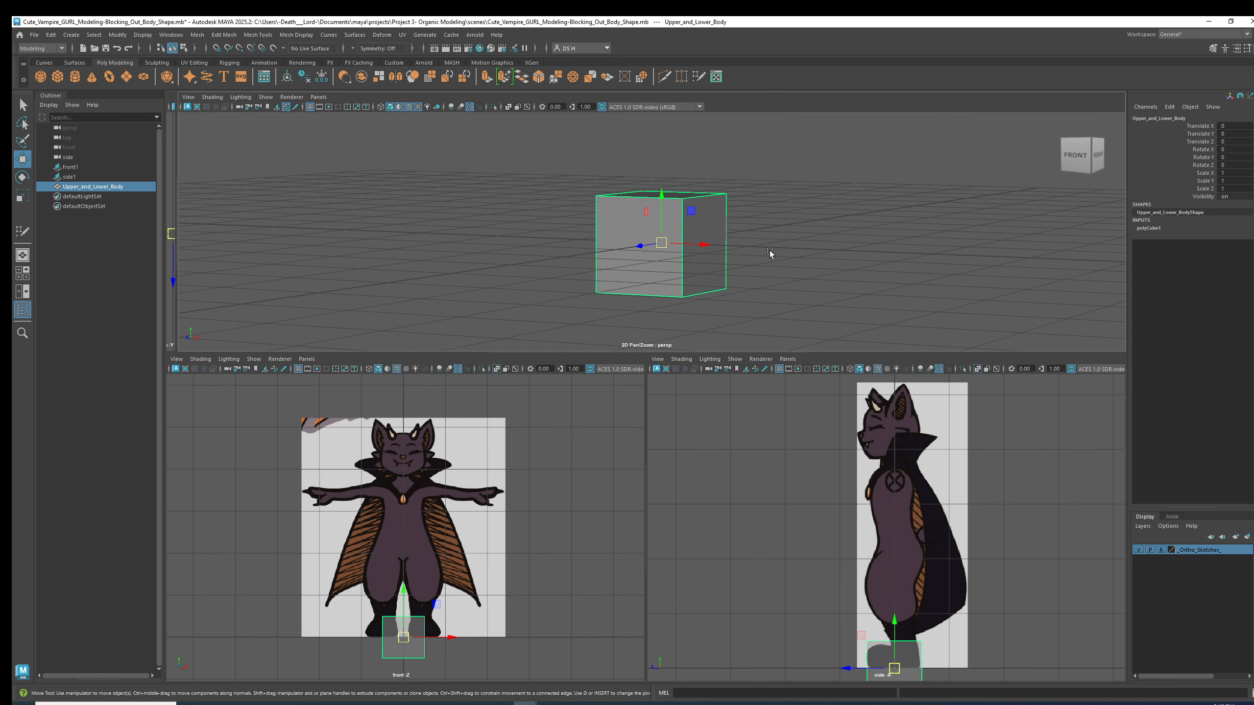
pyautogui.scroll(-2, 698, 241)
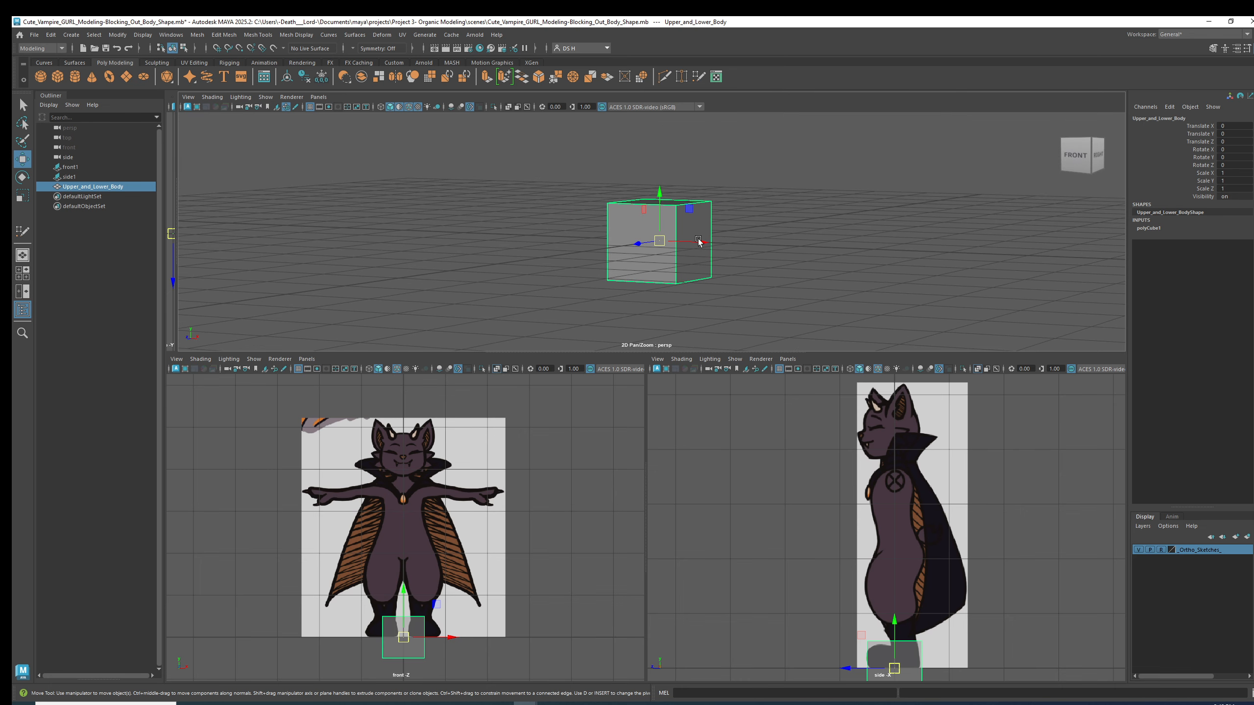
pyautogui.click(1149, 228)
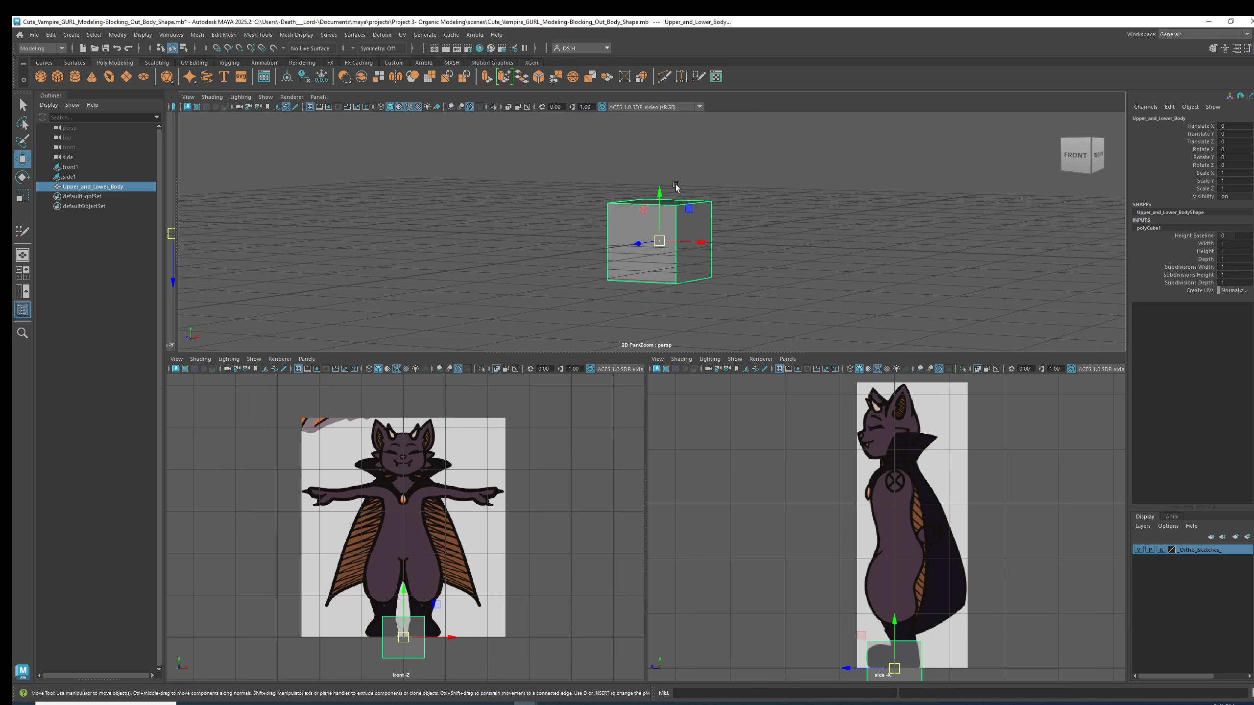
pyautogui.doubleClick(1229, 236)
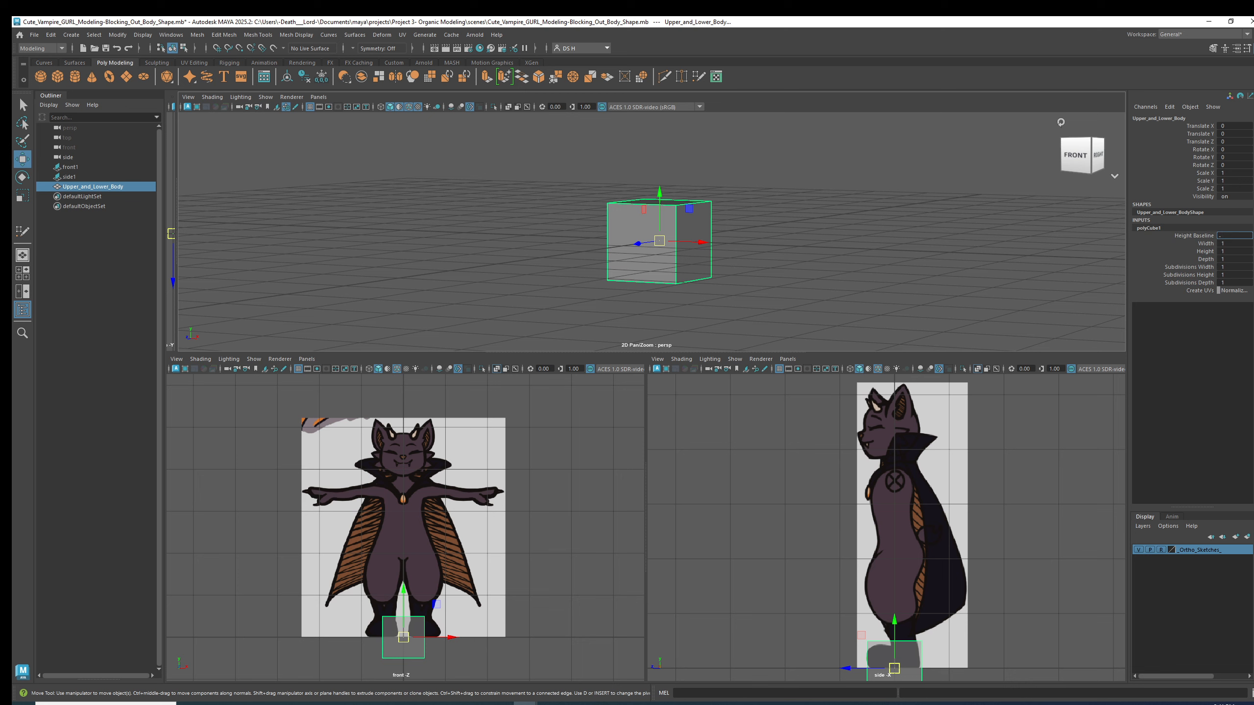
pyautogui.write('-1')
pyautogui.press('Return')
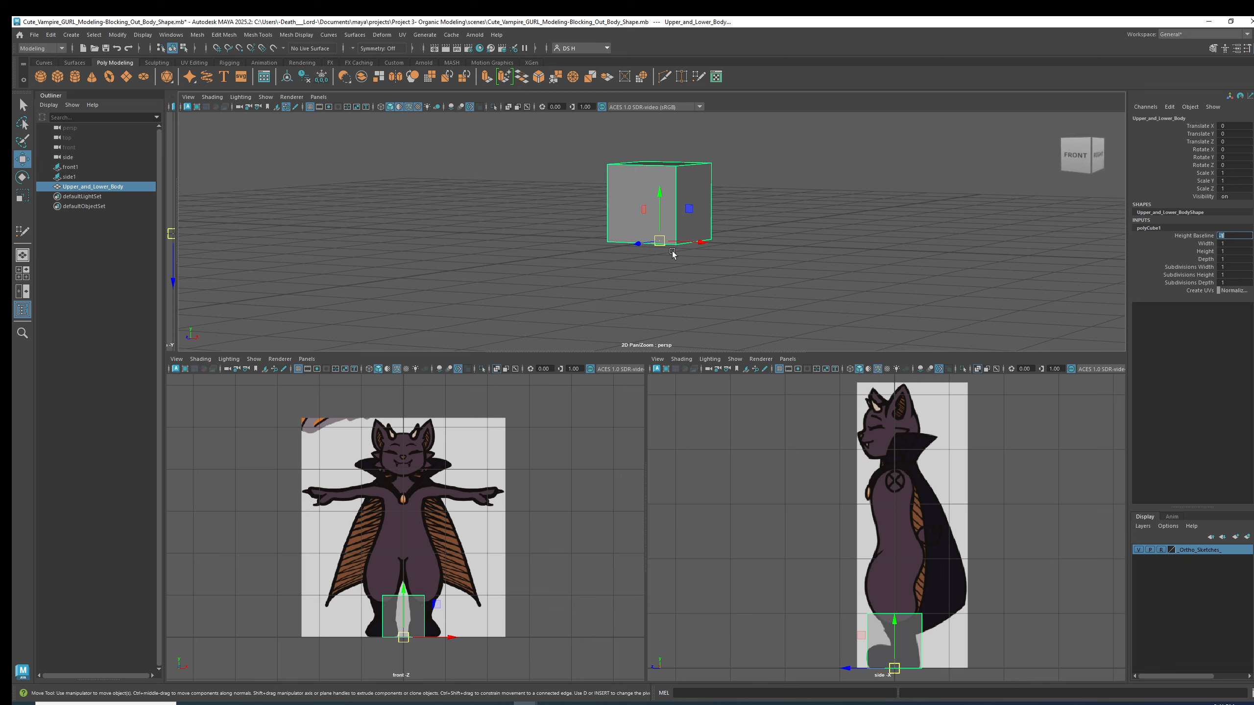
pyautogui.moveTo(664, 241); pyautogui.dragTo(731, 216, button='middle')
pyautogui.hotkey('ctrl', 'z')
pyautogui.moveTo(731, 216); pyautogui.dragTo(652, 241)
# Step: Set the Upper_and_Lower_Body cube's width subdivisions to 2, splitting it along its vertical centre line
pyautogui.moveTo(1237, 267); pyautogui.dragTo(1244, 281)
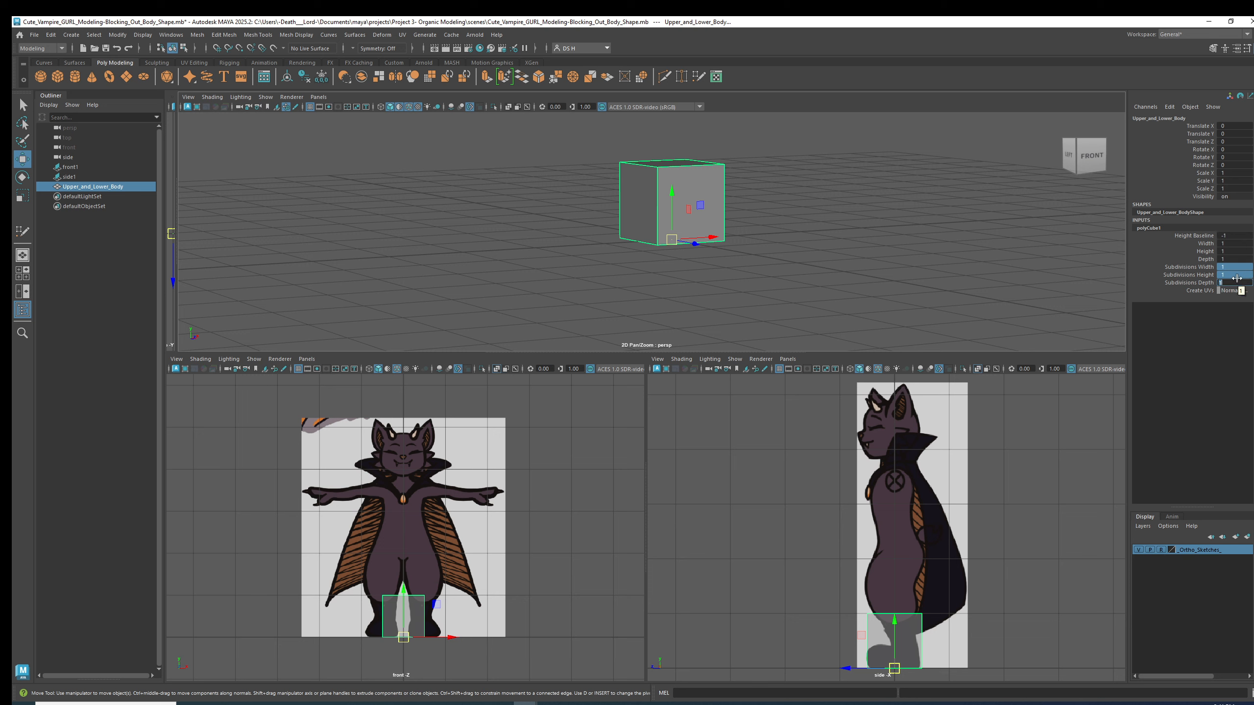
pyautogui.keyDown('alt'); pyautogui.moveTo(796, 222); pyautogui.dragTo(764, 252); pyautogui.keyUp('alt')
pyautogui.click(1238, 267)
pyautogui.write('2')
pyautogui.press('Return')
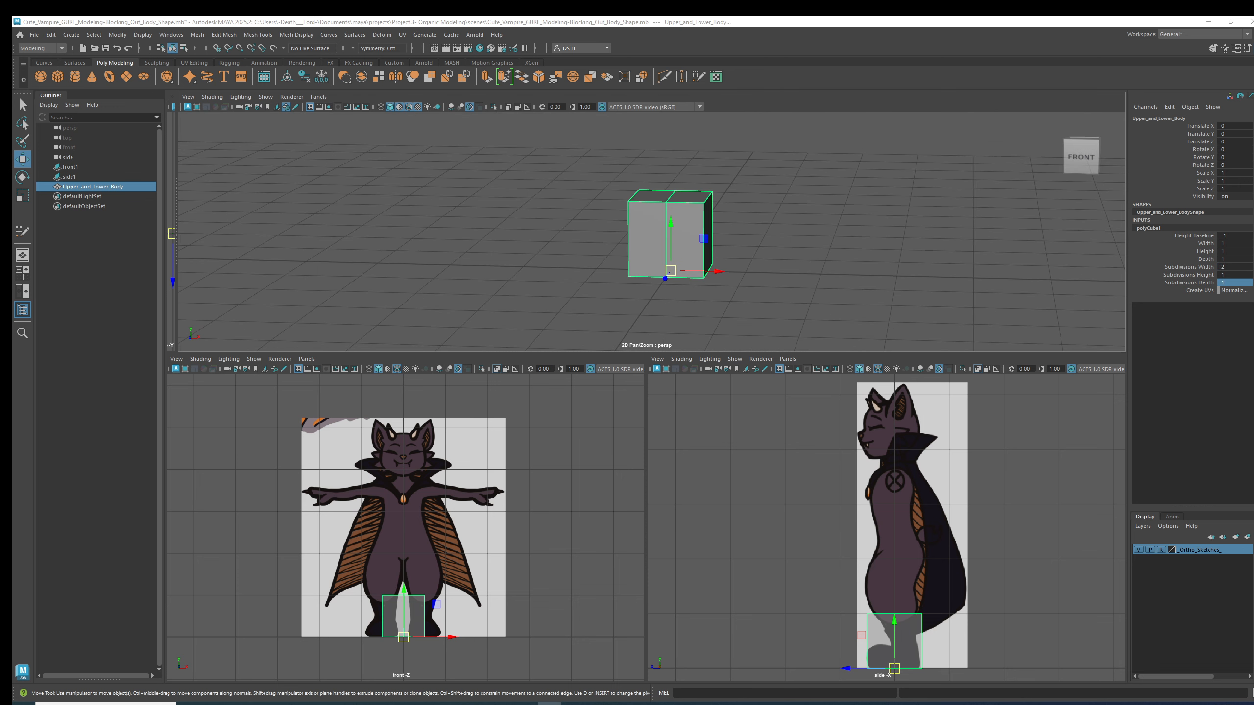
# Step: Set the Upper_and_Lower_Body cube's height subdivisions and depth subdivisions to 2
pyautogui.keyDown('alt'); pyautogui.moveTo(803, 271); pyautogui.dragTo(747, 263); pyautogui.keyUp('alt')
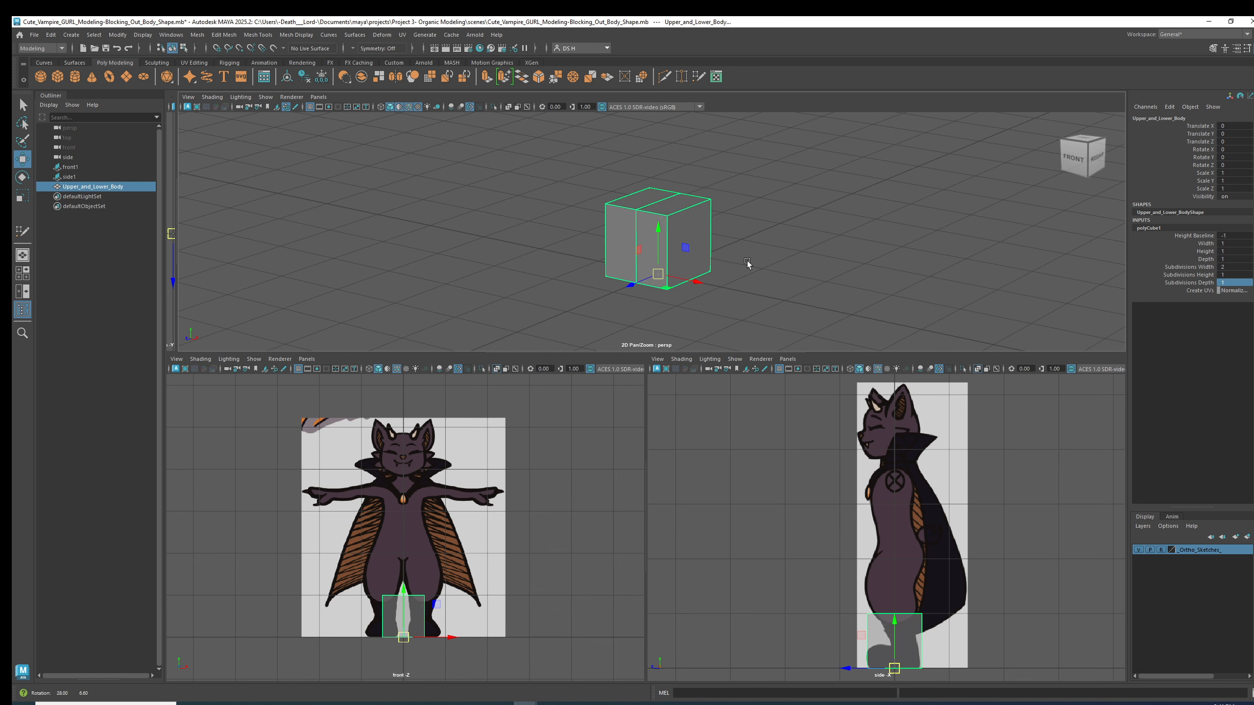
pyautogui.doubleClick(1244, 275)
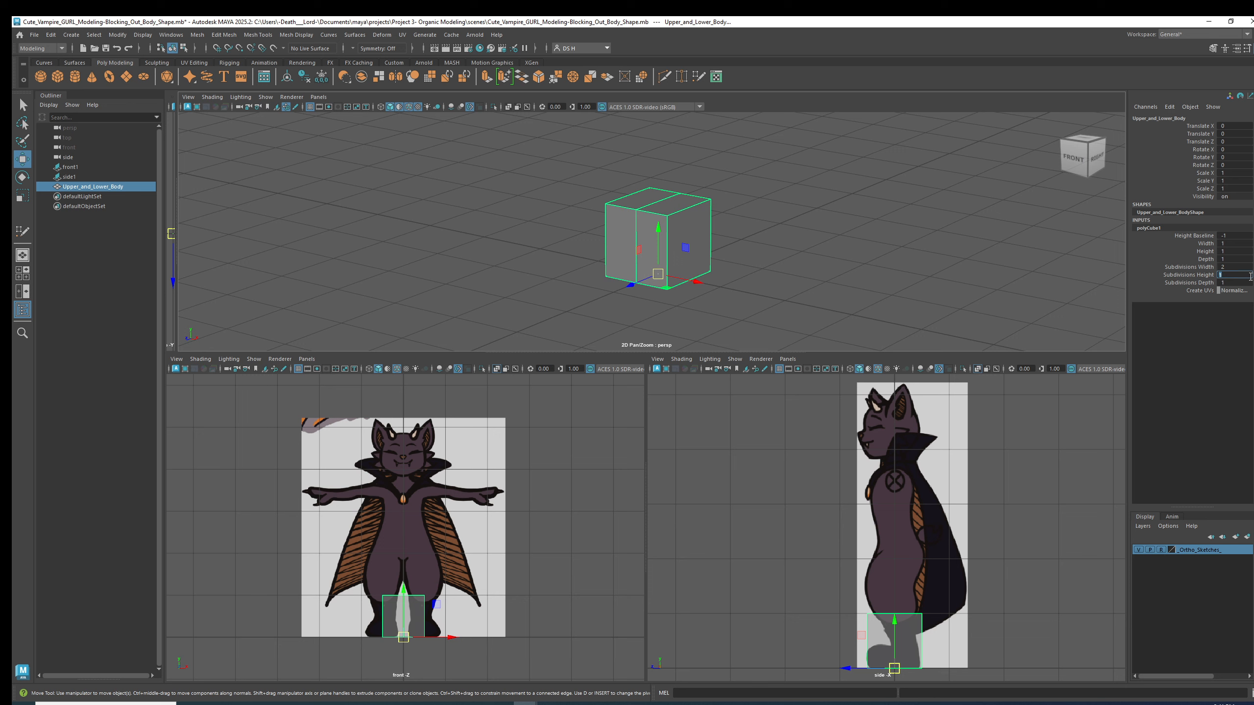
pyautogui.write('2')
pyautogui.press('Return')
pyautogui.doubleClick(1239, 283)
pyautogui.write('2')
pyautogui.press('Return')
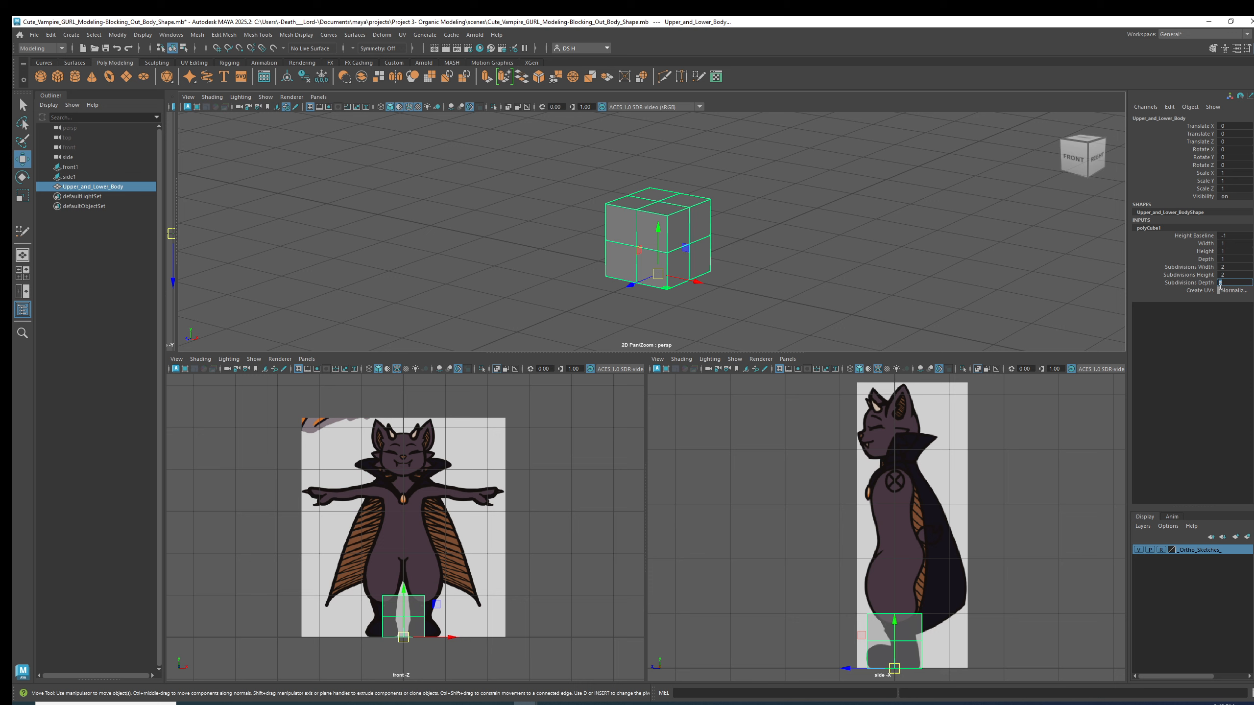
pyautogui.moveTo(1223, 267); pyautogui.dragTo(1234, 274)
pyautogui.click(1191, 238)
pyautogui.click(1245, 239)
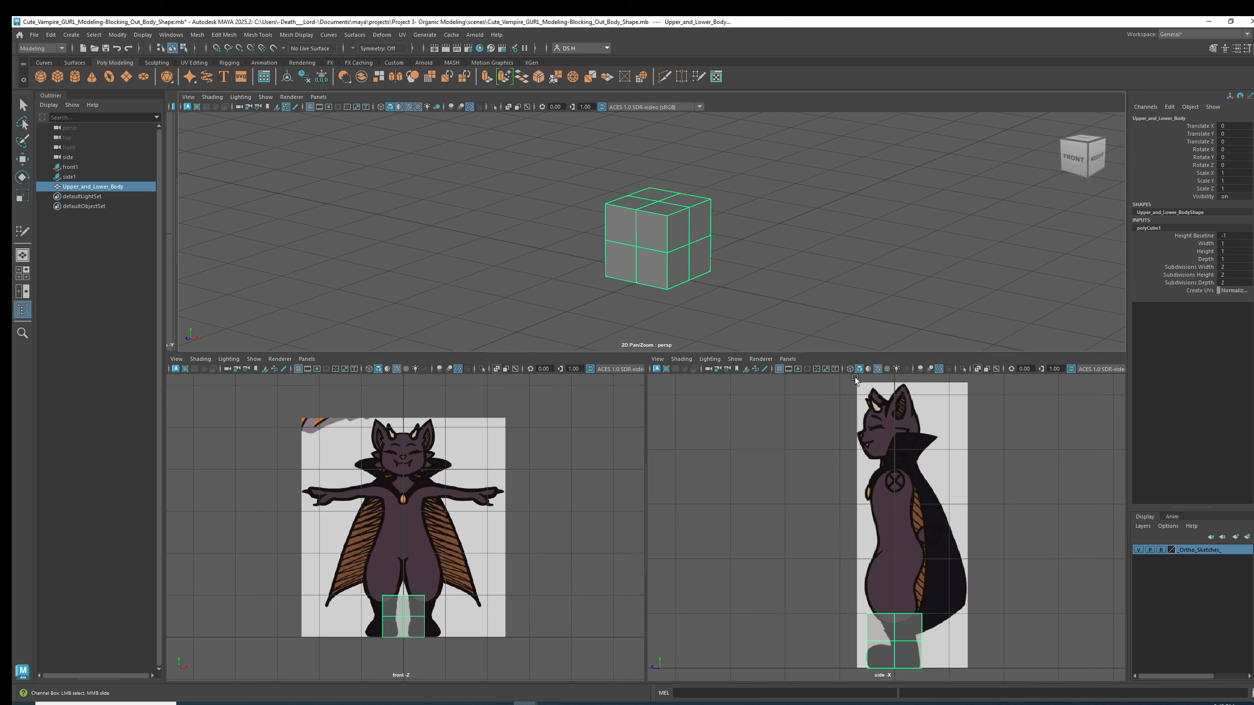
# Step: Enlarge the front and side viewports to full height, hiding the perspective view, and frame the whole side sketch with the cube
pyautogui.keyDown('alt'); pyautogui.moveTo(845, 254); pyautogui.dragTo(802, 239); pyautogui.keyUp('alt')
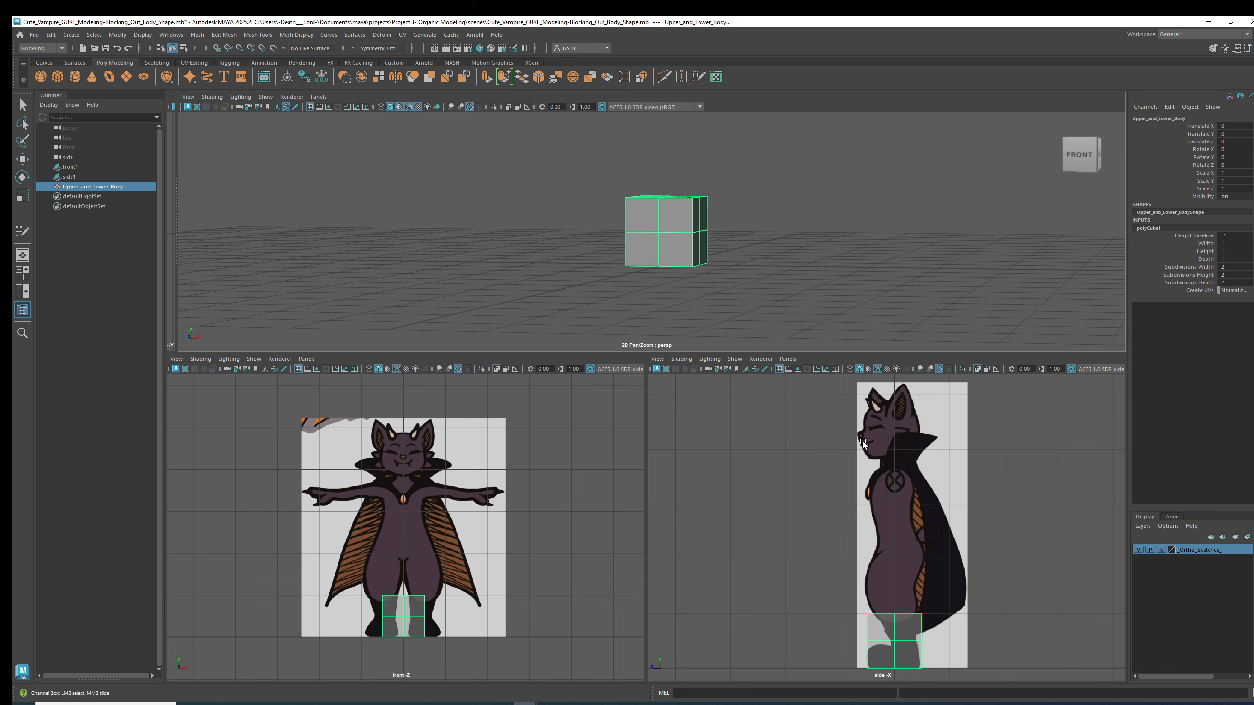
pyautogui.moveTo(705, 351); pyautogui.dragTo(707, 275)
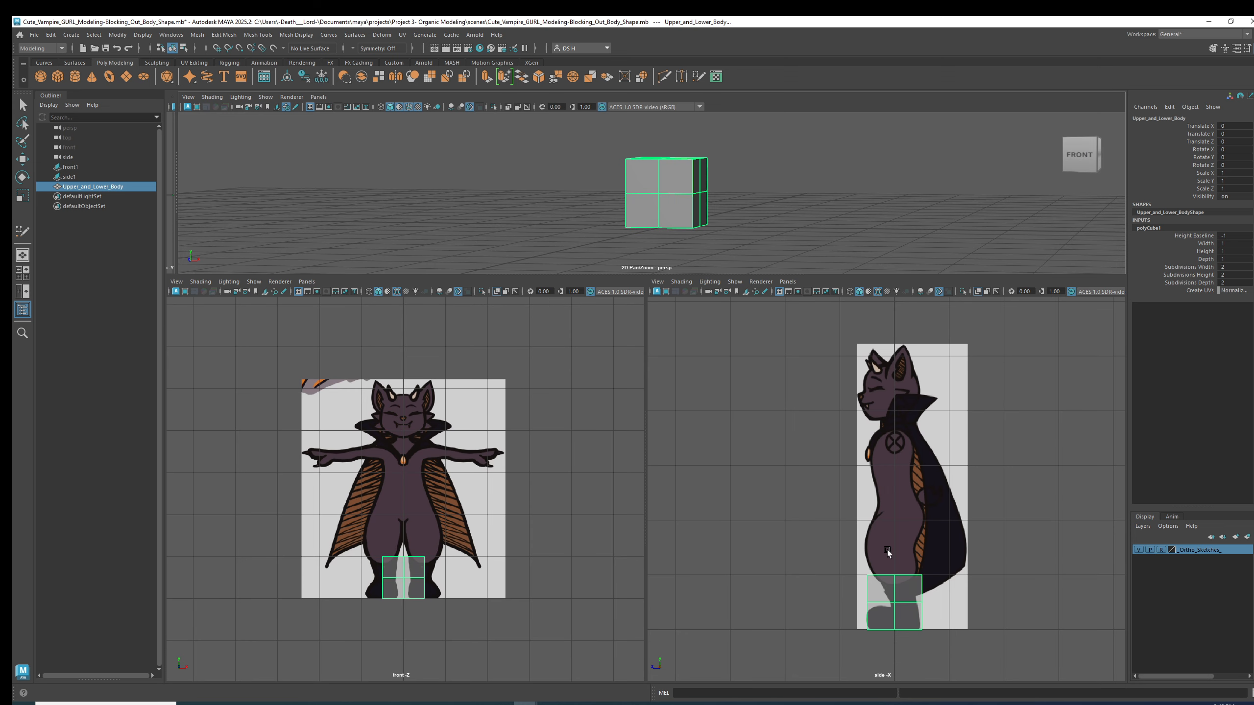
pyautogui.keyDown('alt'); pyautogui.moveTo(887, 550); pyautogui.dragTo(950, 558, button='right'); pyautogui.keyUp('alt')
pyautogui.keyDown('alt'); pyautogui.moveTo(928, 579); pyautogui.dragTo(895, 498, button='middle'); pyautogui.keyUp('alt')
pyautogui.press('w')
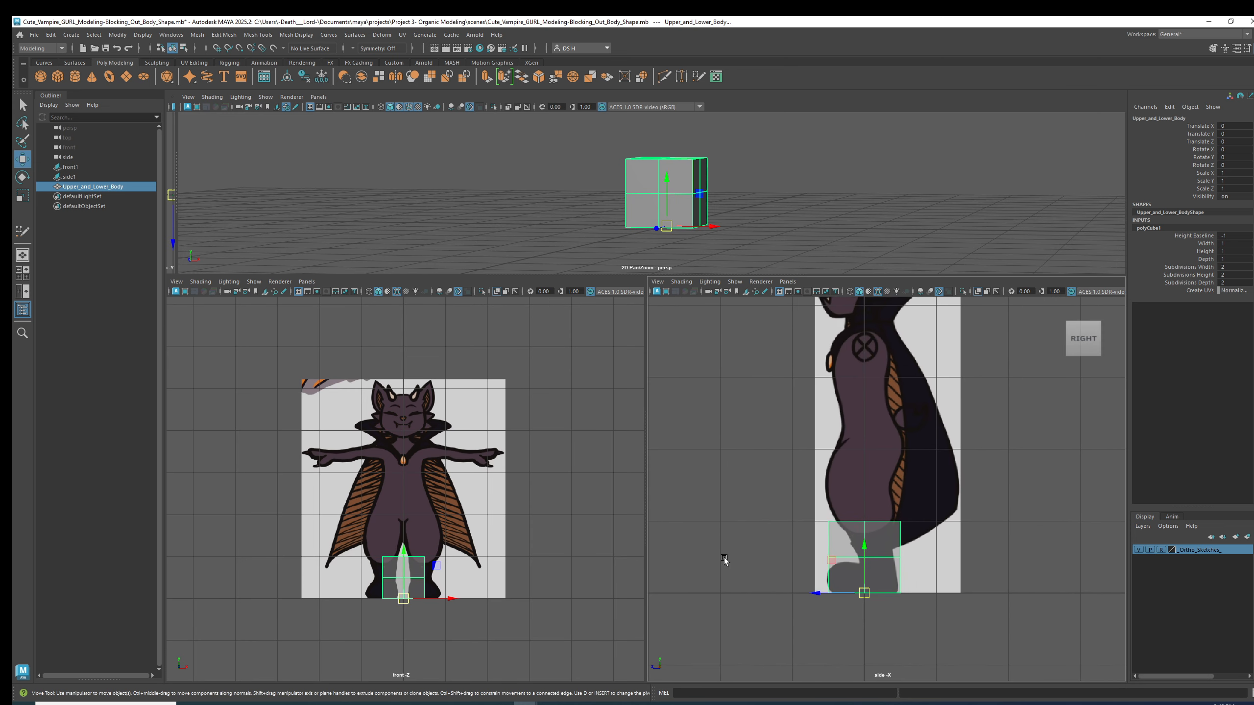
pyautogui.moveTo(669, 275); pyautogui.dragTo(666, 94)
pyautogui.keyDown('alt'); pyautogui.moveTo(908, 356); pyautogui.dragTo(893, 397, button='middle'); pyautogui.keyUp('alt')
pyautogui.keyDown('alt'); pyautogui.moveTo(893, 398); pyautogui.dragTo(915, 401, button='right'); pyautogui.keyUp('alt')
pyautogui.keyDown('alt'); pyautogui.moveTo(916, 400); pyautogui.dragTo(956, 400, button='middle'); pyautogui.keyUp('alt')
pyautogui.press('r')
pyautogui.press('w')
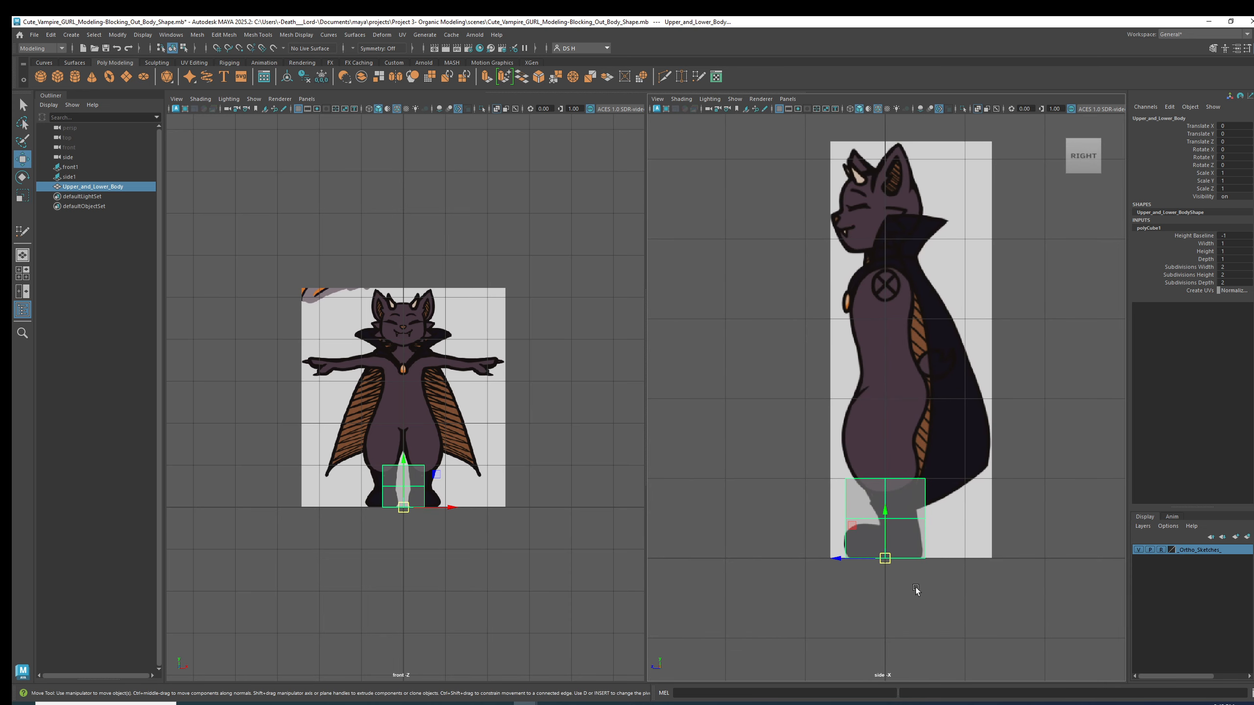
# Step: Turn on symmetry with the Object X option for modelling the body evenly on both sides
pyautogui.click(353, 48)
pyautogui.click(378, 65)
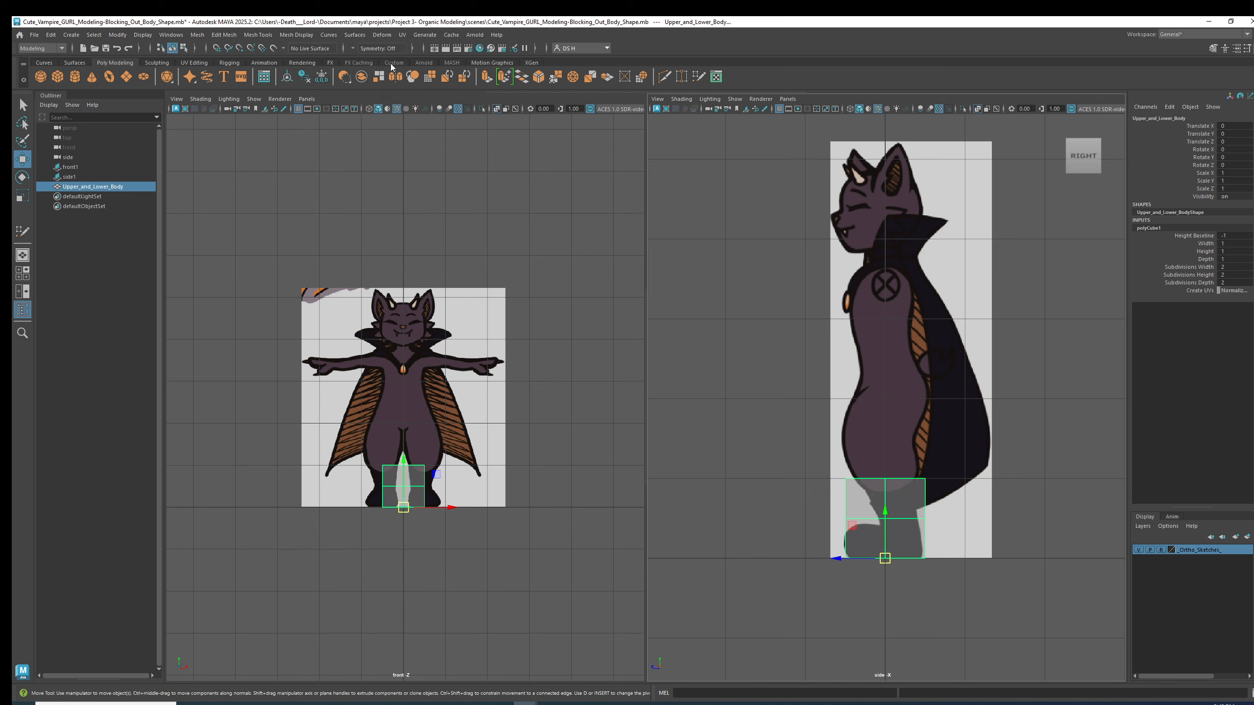
pyautogui.moveTo(492, 345)
pyautogui.keyDown('alt'); pyautogui.mouseDown(button='middle')
pyautogui.moveTo(515, 405)
pyautogui.moveTo(482, 349)
pyautogui.mouseUp(button='middle'); pyautogui.keyUp('alt')
pyautogui.keyDown('alt'); pyautogui.moveTo(959, 514); pyautogui.dragTo(947, 479, button='middle'); pyautogui.keyUp('alt')
pyautogui.keyDown('alt'); pyautogui.moveTo(898, 472); pyautogui.dragTo(908, 503, button='middle'); pyautogui.keyUp('alt')
# Step: Select the front1 and side1 image planes and examine how the front and side sketches line up with the cube
pyautogui.moveTo(88, 167); pyautogui.dragTo(84, 176)
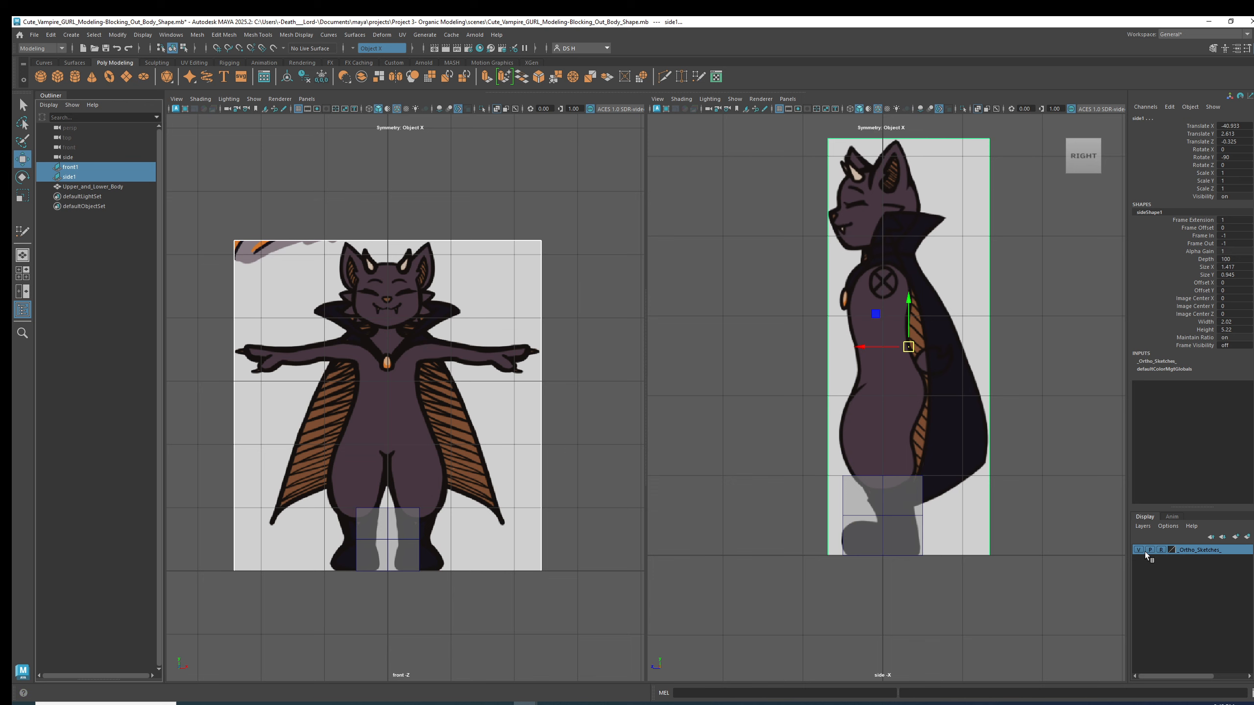
pyautogui.keyDown('alt'); pyautogui.moveTo(1103, 523); pyautogui.dragTo(912, 377, button='right'); pyautogui.keyUp('alt')
pyautogui.keyDown('alt'); pyautogui.moveTo(908, 380); pyautogui.dragTo(889, 410, button='middle'); pyautogui.keyUp('alt')
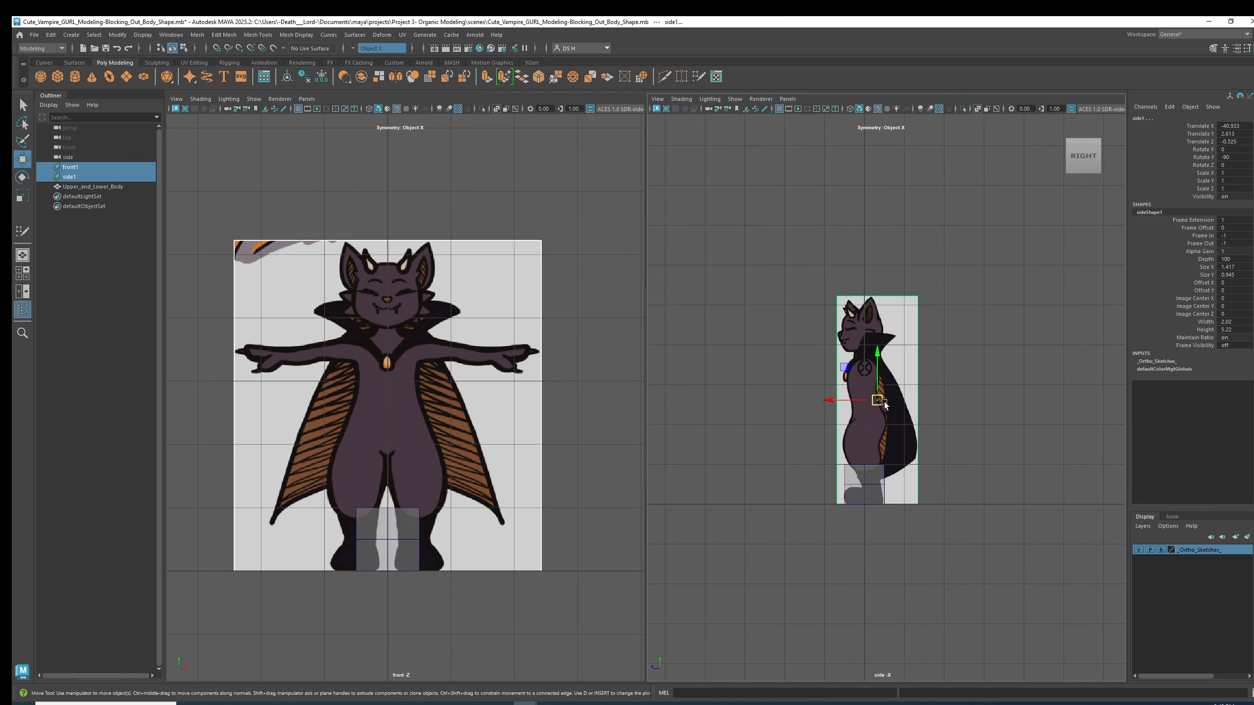
pyautogui.keyDown('alt'); pyautogui.moveTo(889, 409); pyautogui.dragTo(1033, 445, button='right'); pyautogui.keyUp('alt')
pyautogui.moveTo(841, 393)
pyautogui.keyDown('alt'); pyautogui.mouseDown(button='middle')
pyautogui.moveTo(884, 384)
pyautogui.moveTo(858, 398)
pyautogui.mouseUp(button='middle'); pyautogui.keyUp('alt')
pyautogui.keyDown('alt'); pyautogui.moveTo(923, 439); pyautogui.dragTo(839, 406, button='right'); pyautogui.keyUp('alt')
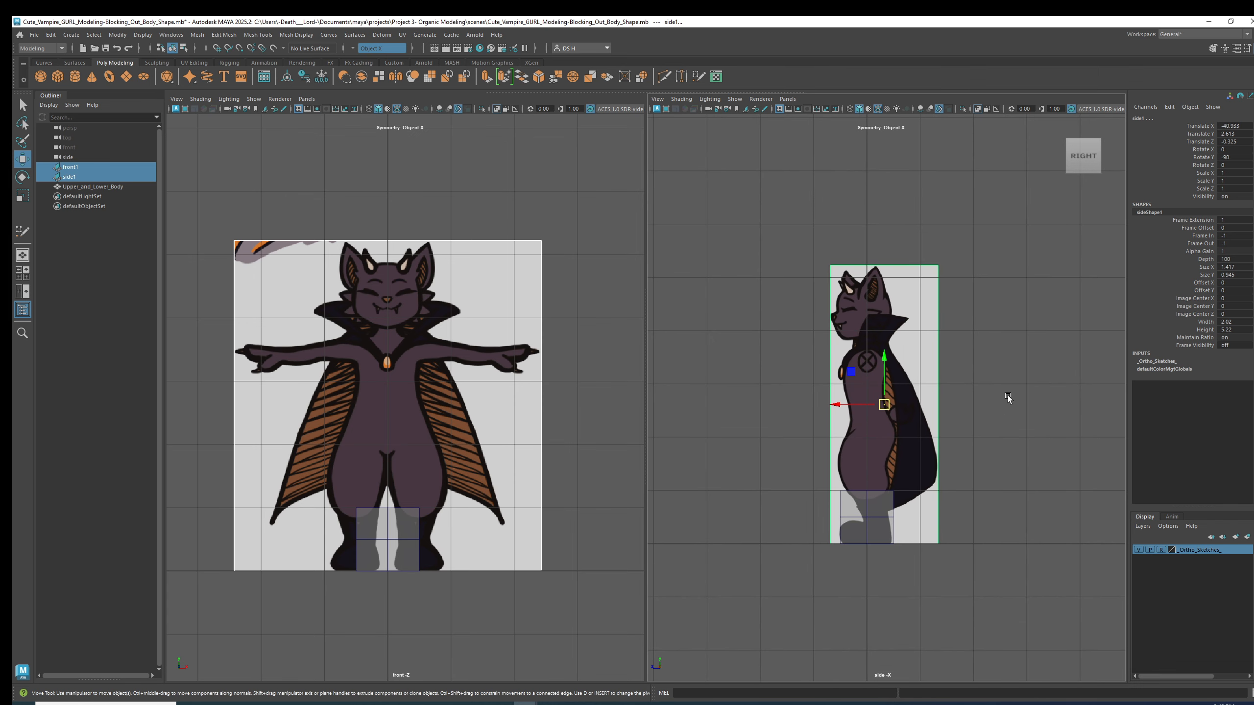
pyautogui.keyDown('alt'); pyautogui.moveTo(924, 368); pyautogui.dragTo(933, 355, button='middle'); pyautogui.keyUp('alt')
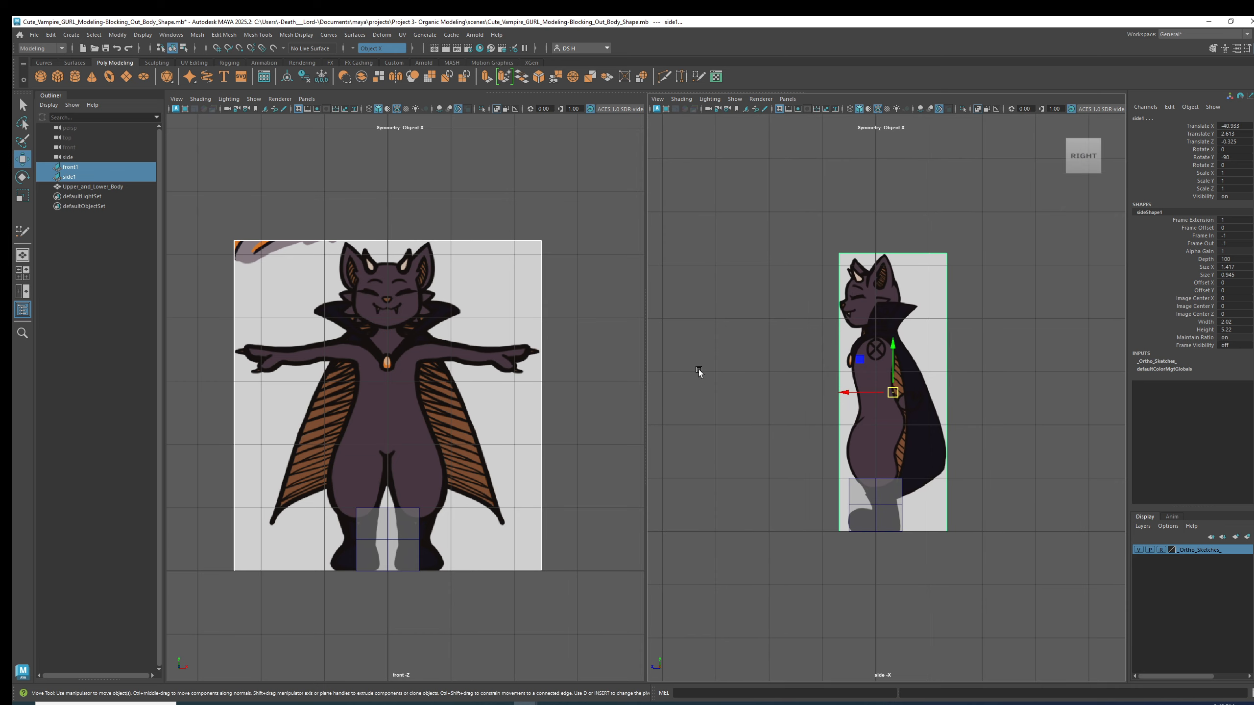
pyautogui.keyDown('alt'); pyautogui.moveTo(439, 368); pyautogui.dragTo(424, 349, button='middle'); pyautogui.keyUp('alt')
pyautogui.press('space')
pyautogui.press('space')
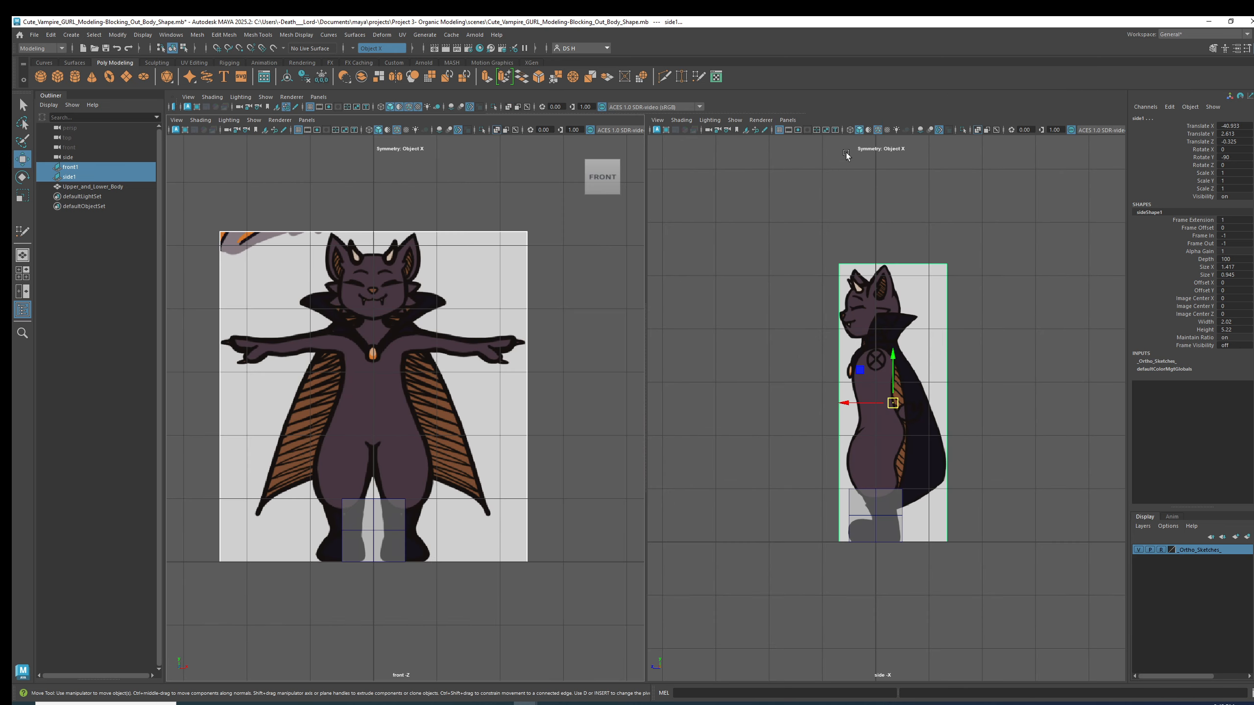
# Step: Check the cube in the perspective view, restore the full-height front and side views, and clear the selection
pyautogui.moveTo(740, 122); pyautogui.dragTo(760, 381)
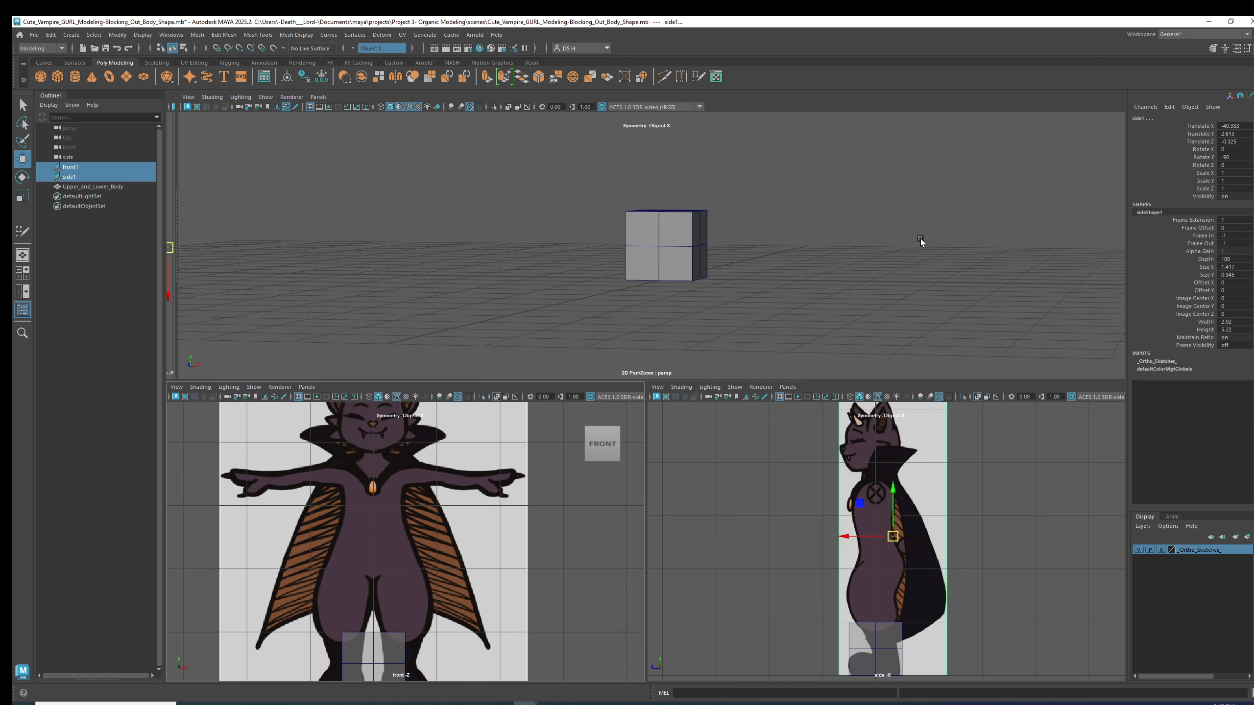
pyautogui.scroll(-5, 747, 237)
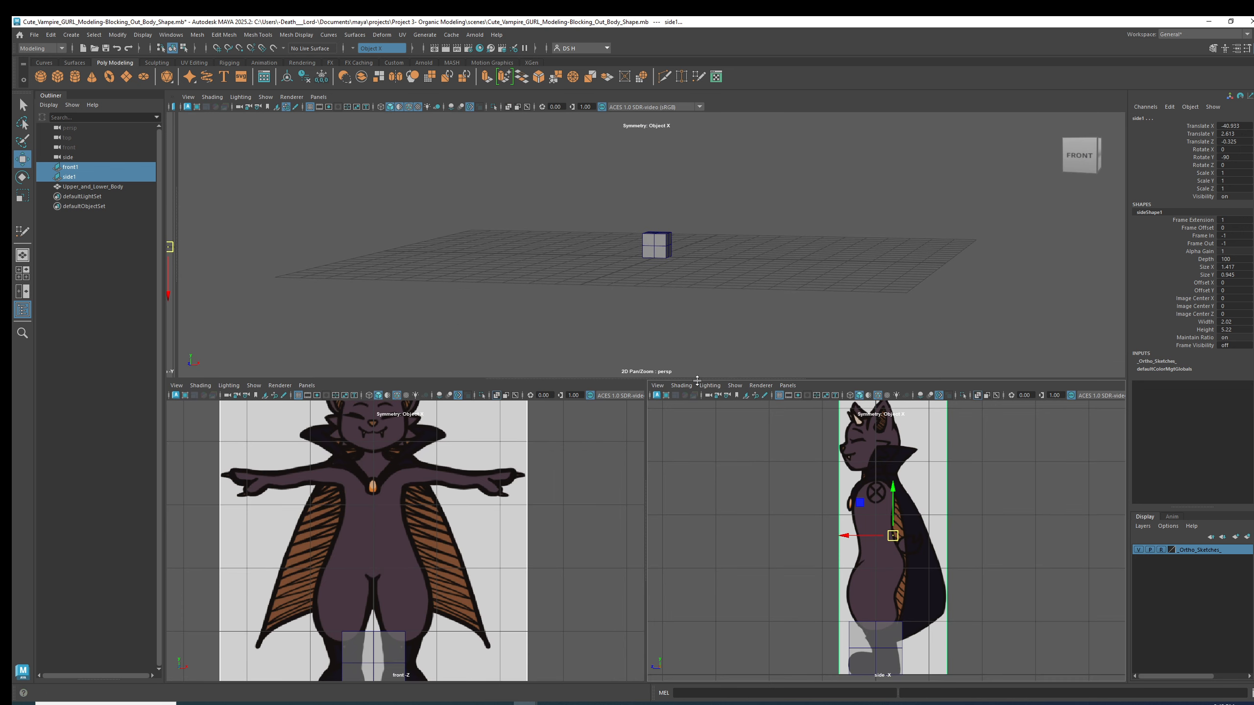
pyautogui.moveTo(699, 380); pyautogui.dragTo(696, 28)
pyautogui.scroll(6, 877, 403)
pyautogui.scroll(-3, 1017, 437)
pyautogui.scroll(2, 435, 433)
pyautogui.keyDown('alt'); pyautogui.moveTo(453, 441); pyautogui.dragTo(462, 466, button='middle'); pyautogui.keyUp('alt')
pyautogui.keyDown('alt'); pyautogui.moveTo(988, 534); pyautogui.dragTo(990, 550, button='middle'); pyautogui.keyUp('alt')
pyautogui.click(1082, 483)
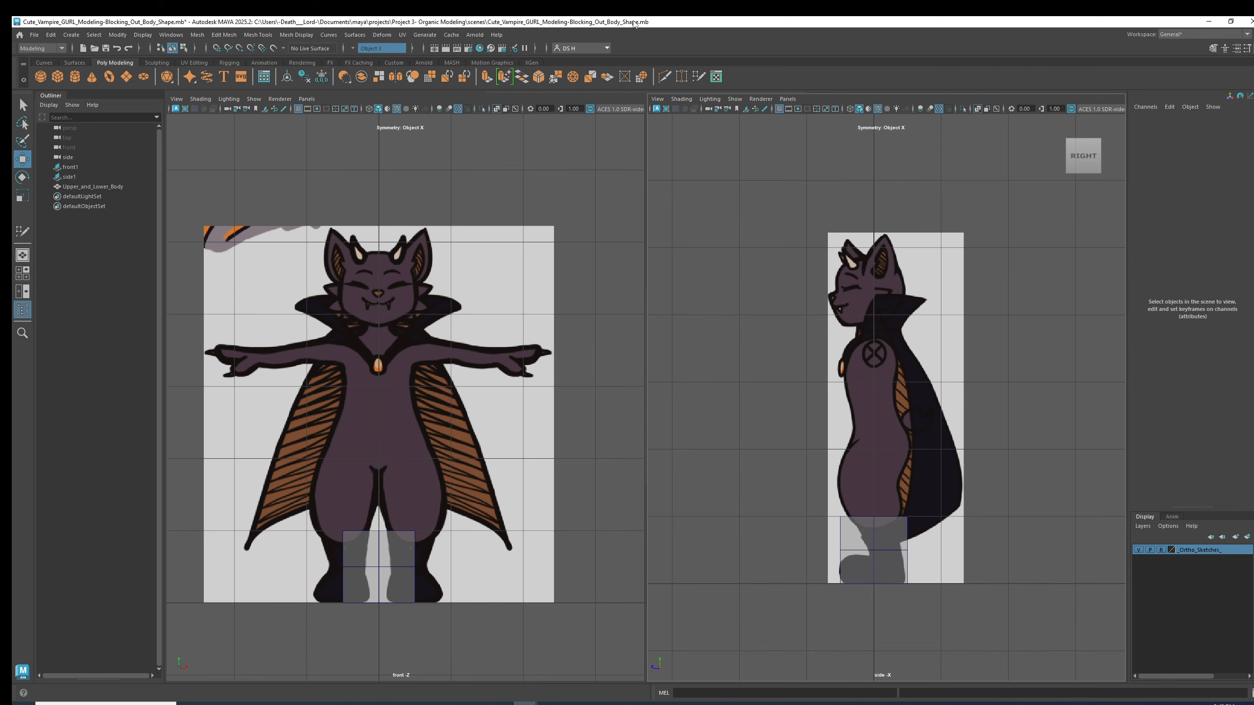
# Step: Scale the Upper_and_Lower_Body cube uniformly to about 0.775 and raise it to the character's hips, about 1.647 in Y
pyautogui.moveTo(844, 469)
pyautogui.keyDown('alt'); pyautogui.mouseDown(button='middle')
pyautogui.moveTo(819, 444)
pyautogui.moveTo(844, 446)
pyautogui.mouseUp(button='middle'); pyautogui.keyUp('alt')
pyautogui.moveTo(839, 501); pyautogui.dragTo(1005, 647)
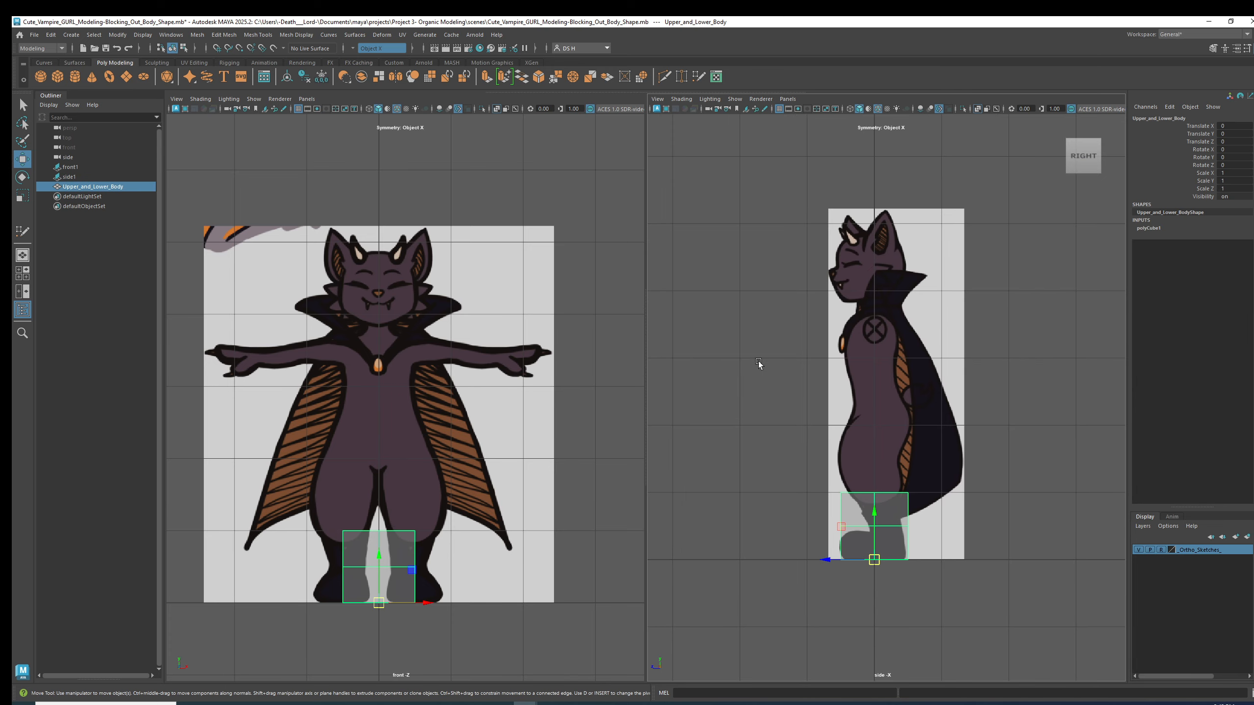
pyautogui.scroll(3, 930, 414)
pyautogui.keyDown('alt'); pyautogui.moveTo(879, 394); pyautogui.dragTo(874, 346, button='middle'); pyautogui.keyUp('alt')
pyautogui.press('r')
pyautogui.moveTo(859, 636); pyautogui.dragTo(868, 403)
pyautogui.press('w')
pyautogui.hotkey('ctrl', 'z')
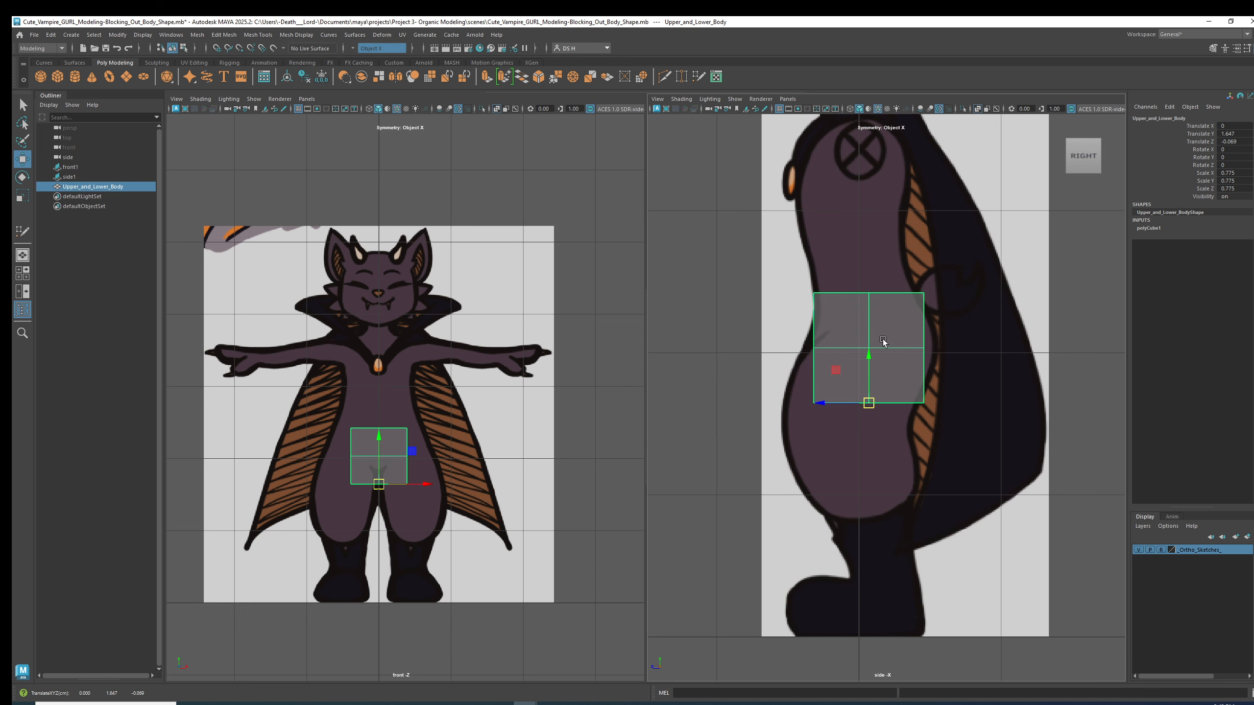
pyautogui.keyDown('alt'); pyautogui.moveTo(870, 317); pyautogui.dragTo(842, 443, button='middle'); pyautogui.keyUp('alt')
pyautogui.keyDown('alt'); pyautogui.moveTo(891, 646); pyautogui.dragTo(904, 600, button='middle'); pyautogui.keyUp('alt')
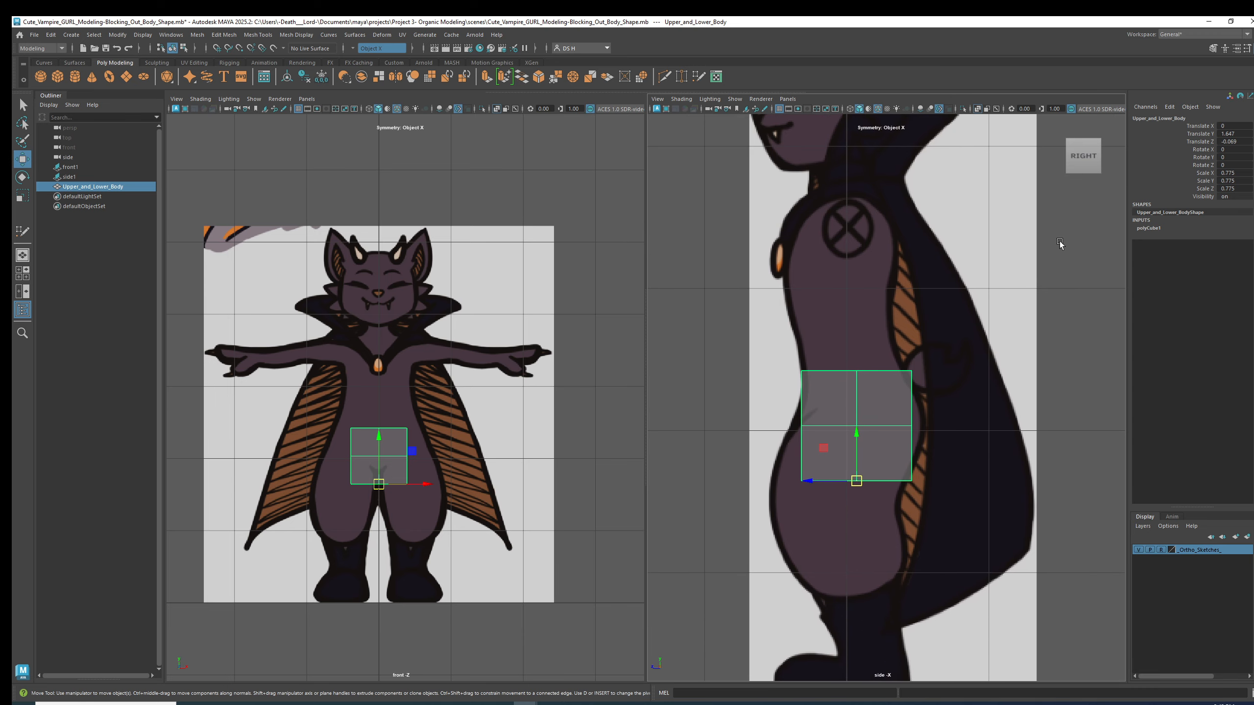
pyautogui.keyDown('alt'); pyautogui.moveTo(1014, 348); pyautogui.dragTo(1034, 349, button='middle'); pyautogui.keyUp('alt')
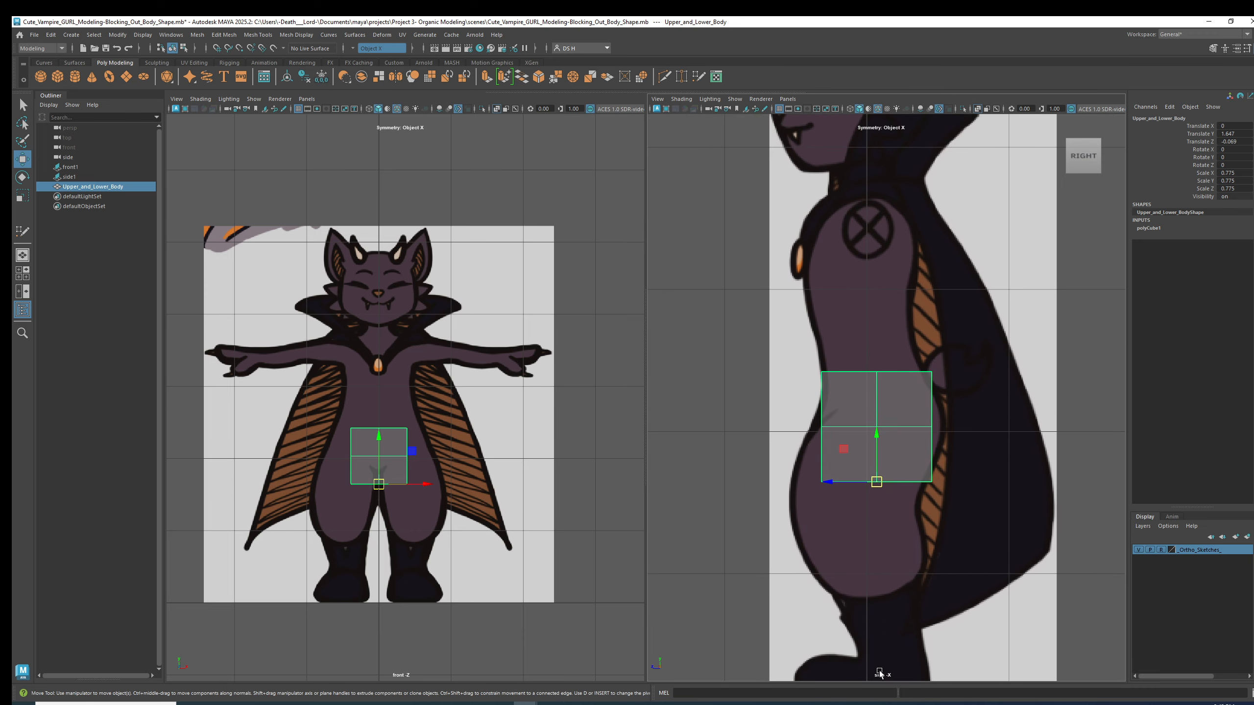
pyautogui.moveTo(1085, 165)
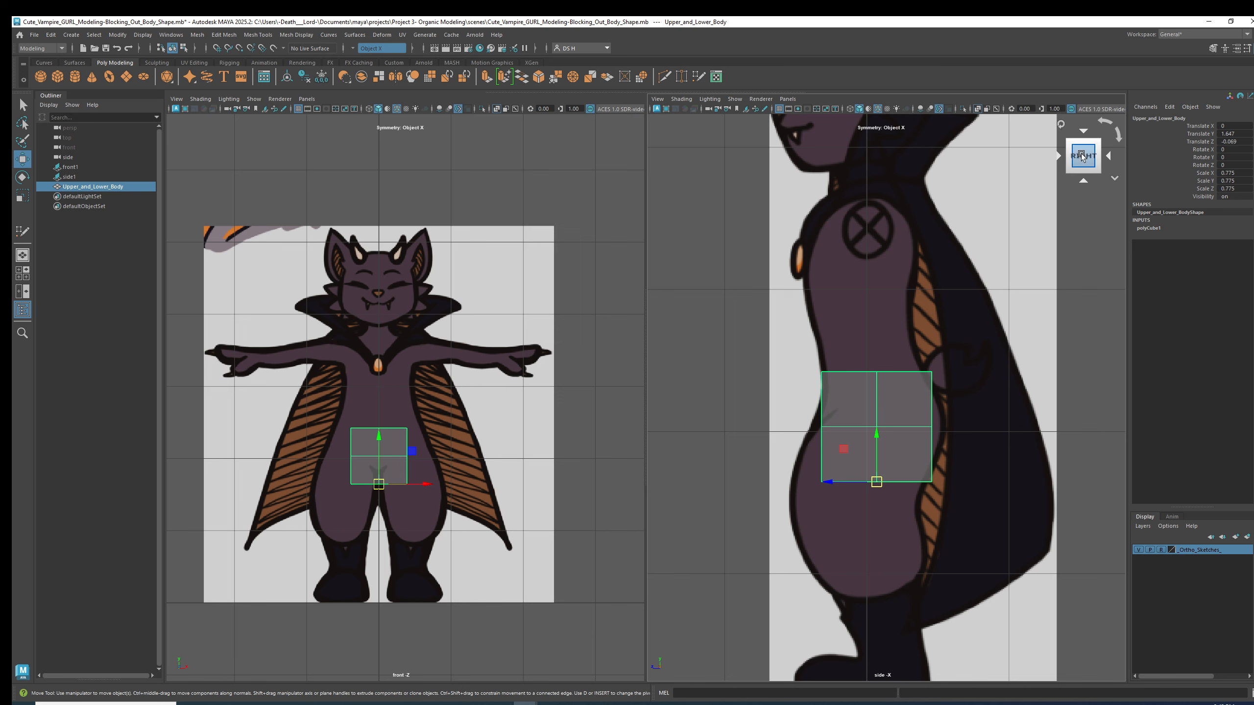
pyautogui.keyDown('alt'); pyautogui.moveTo(904, 458); pyautogui.dragTo(921, 442, button='middle'); pyautogui.keyUp('alt')
pyautogui.keyDown('alt'); pyautogui.moveTo(921, 443); pyautogui.dragTo(882, 311); pyautogui.keyUp('alt')
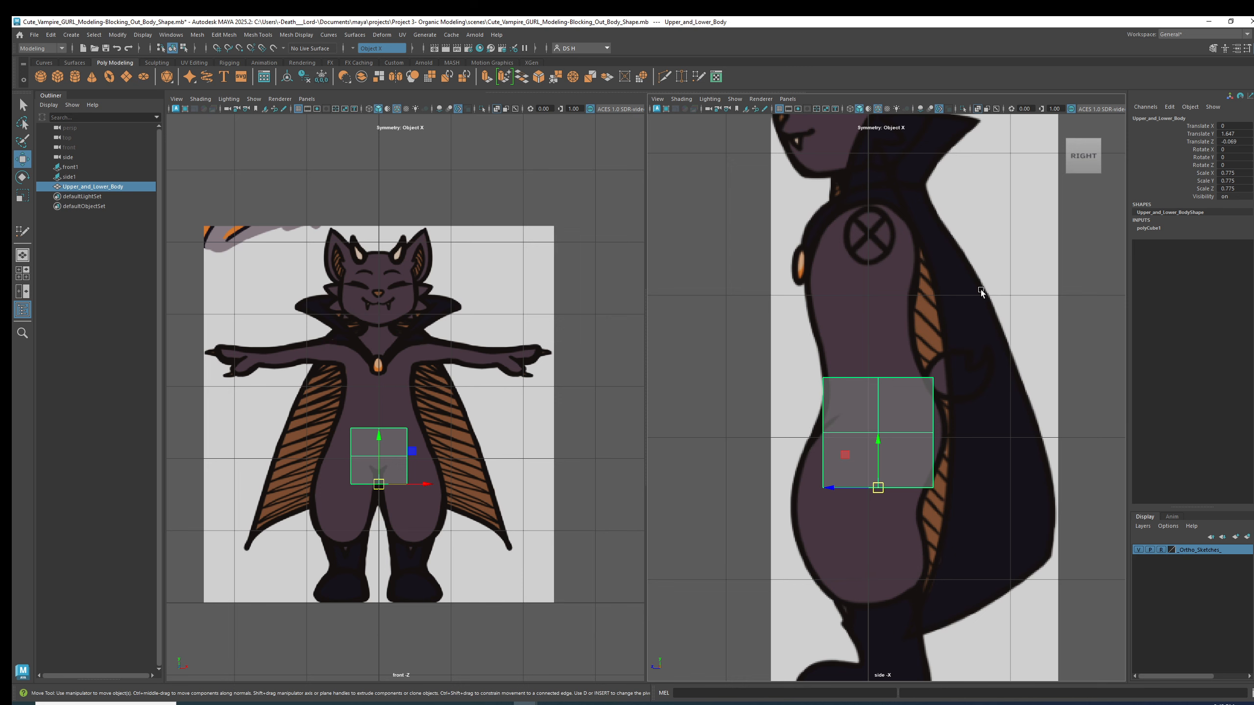
pyautogui.keyDown('alt'); pyautogui.moveTo(980, 290); pyautogui.dragTo(958, 298, button='middle'); pyautogui.keyUp('alt')
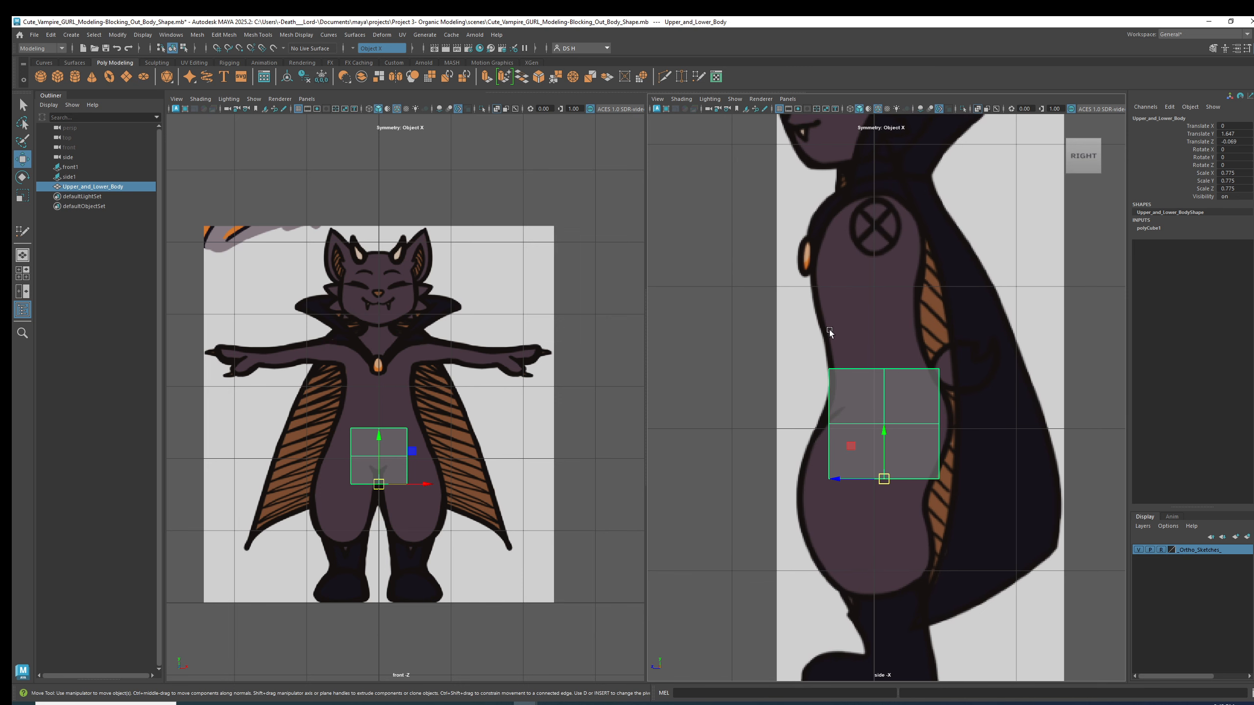
# Step: Scale the cube uniformly down to about 0.621 and raise it to about 1.773 in Y, with its base at the crotch
pyautogui.scroll(3, 829, 329)
pyautogui.keyDown('alt'); pyautogui.moveTo(898, 482); pyautogui.dragTo(885, 524, button='middle'); pyautogui.keyUp('alt')
pyautogui.press('r')
pyautogui.moveTo(865, 586); pyautogui.dragTo(879, 446)
pyautogui.press('w')
pyautogui.hotkey('ctrl', 'z')
pyautogui.keyDown('alt'); pyautogui.moveTo(833, 373); pyautogui.dragTo(841, 320, button='middle'); pyautogui.keyUp('alt')
pyautogui.scroll(4, 321, 406)
pyautogui.keyDown('alt'); pyautogui.moveTo(351, 394); pyautogui.dragTo(415, 245, button='middle'); pyautogui.keyUp('alt')
pyautogui.moveTo(408, 330); pyautogui.dragTo(391, 393)
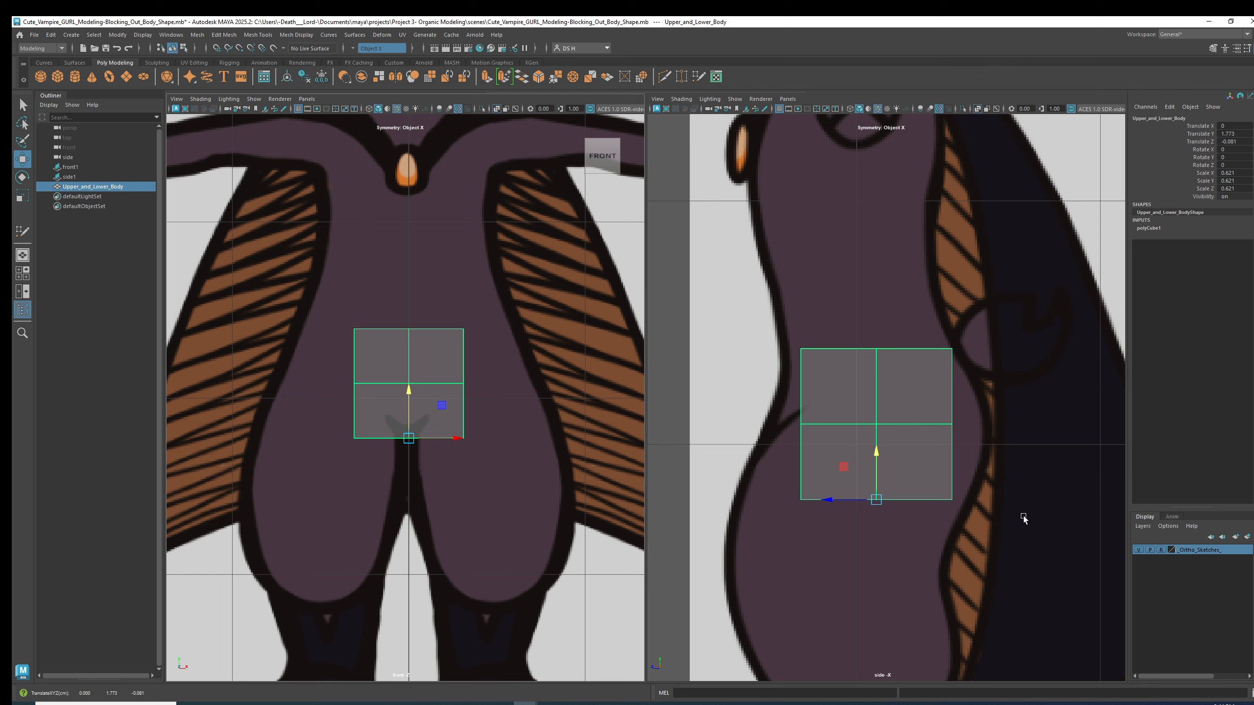
# Step: Stretch the cube vertically to a Y scale of about 1.903 and shift it forward to about 0.021 in Z over the torso
pyautogui.scroll(-5, 1003, 498)
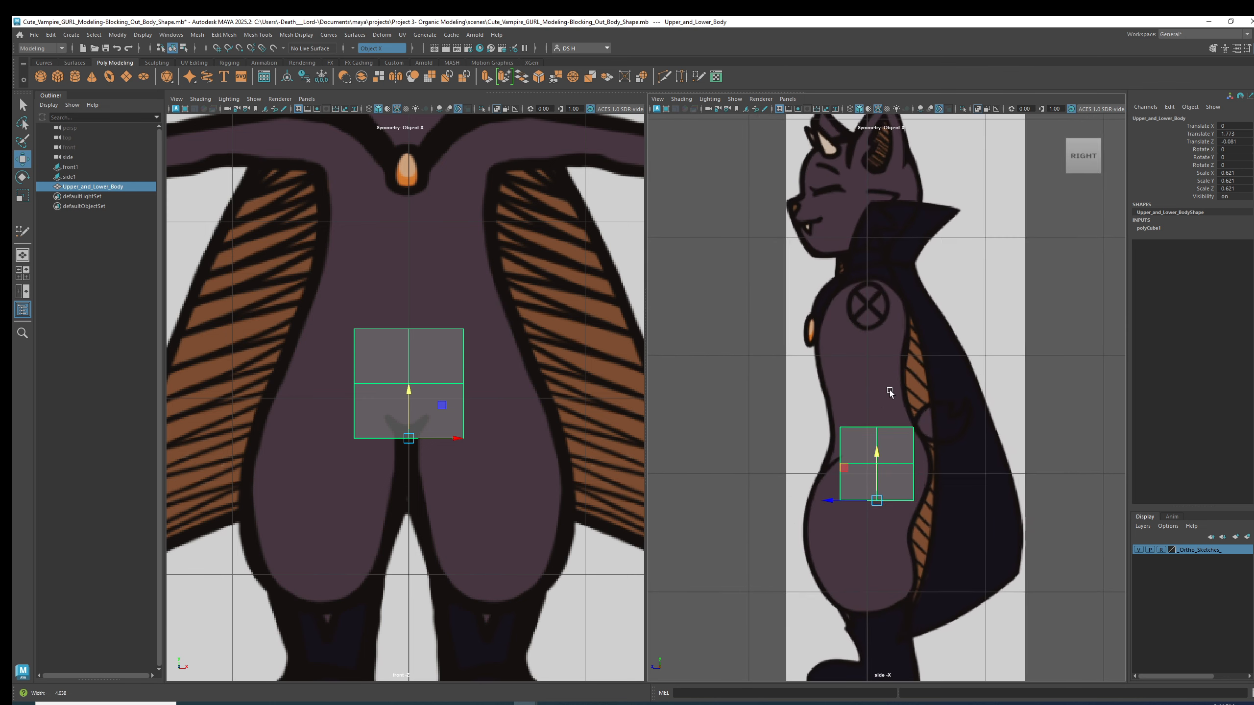
pyautogui.press('r')
pyautogui.moveTo(873, 455); pyautogui.dragTo(875, 363)
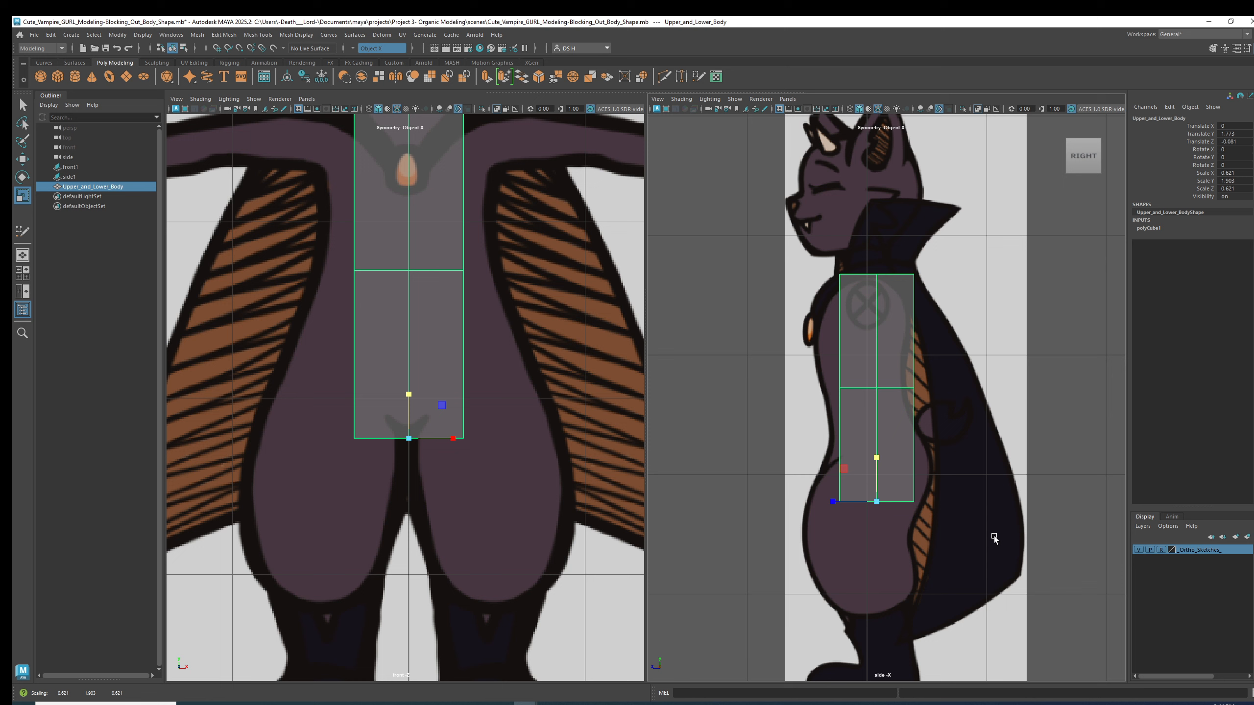
pyautogui.press('w')
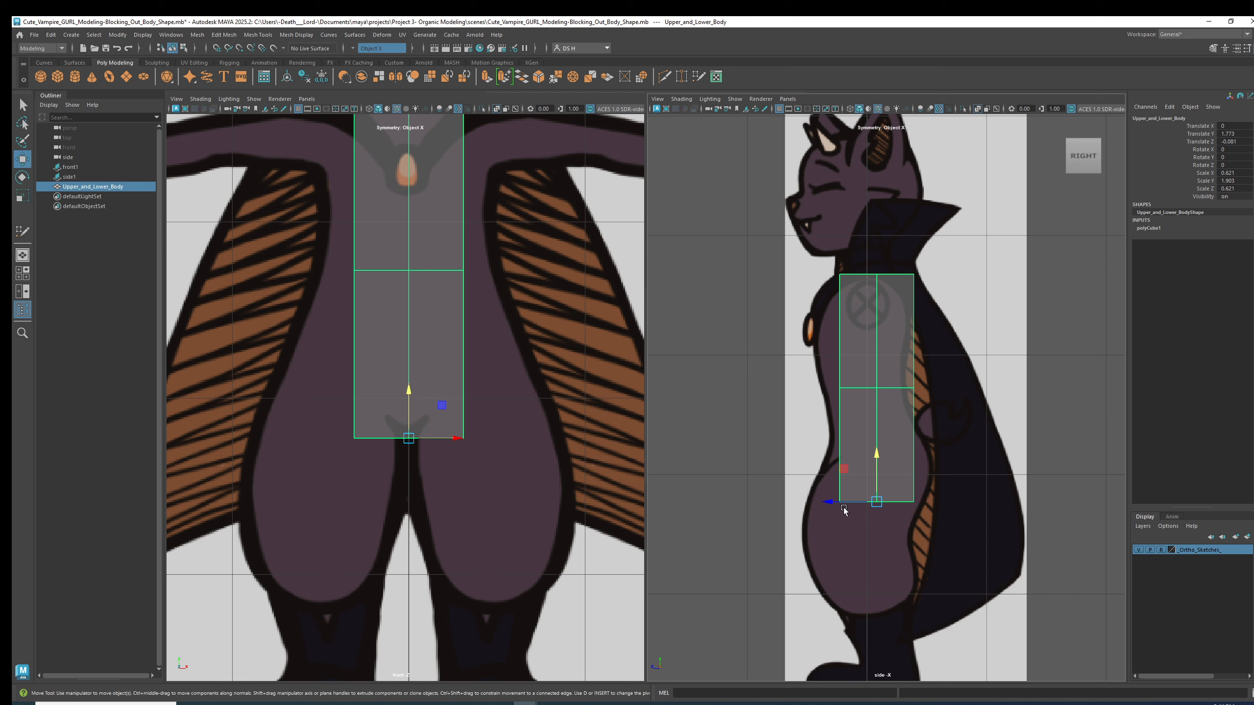
pyautogui.moveTo(835, 502); pyautogui.dragTo(822, 498)
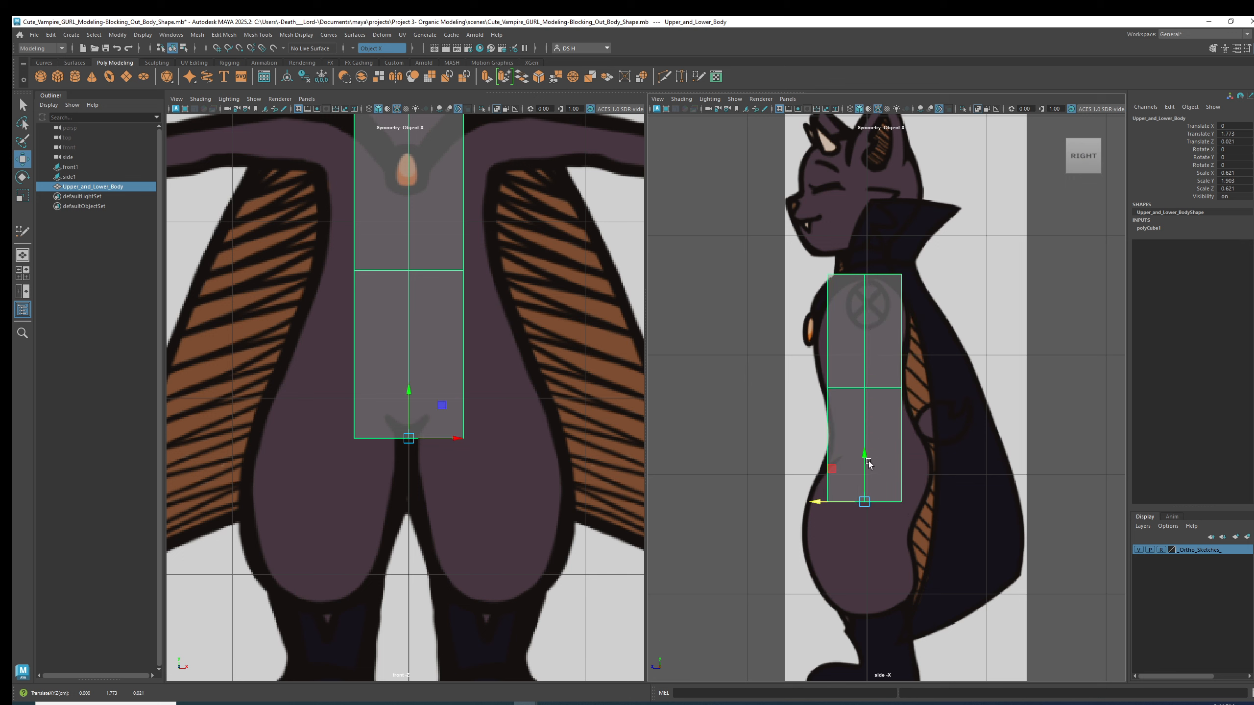
# Step: Switch the body to edge selection and pick its vertical centre edges in the side and front views
pyautogui.moveTo(870, 350); pyautogui.dragTo(871, 298, button='right')
pyautogui.doubleClick(867, 297)
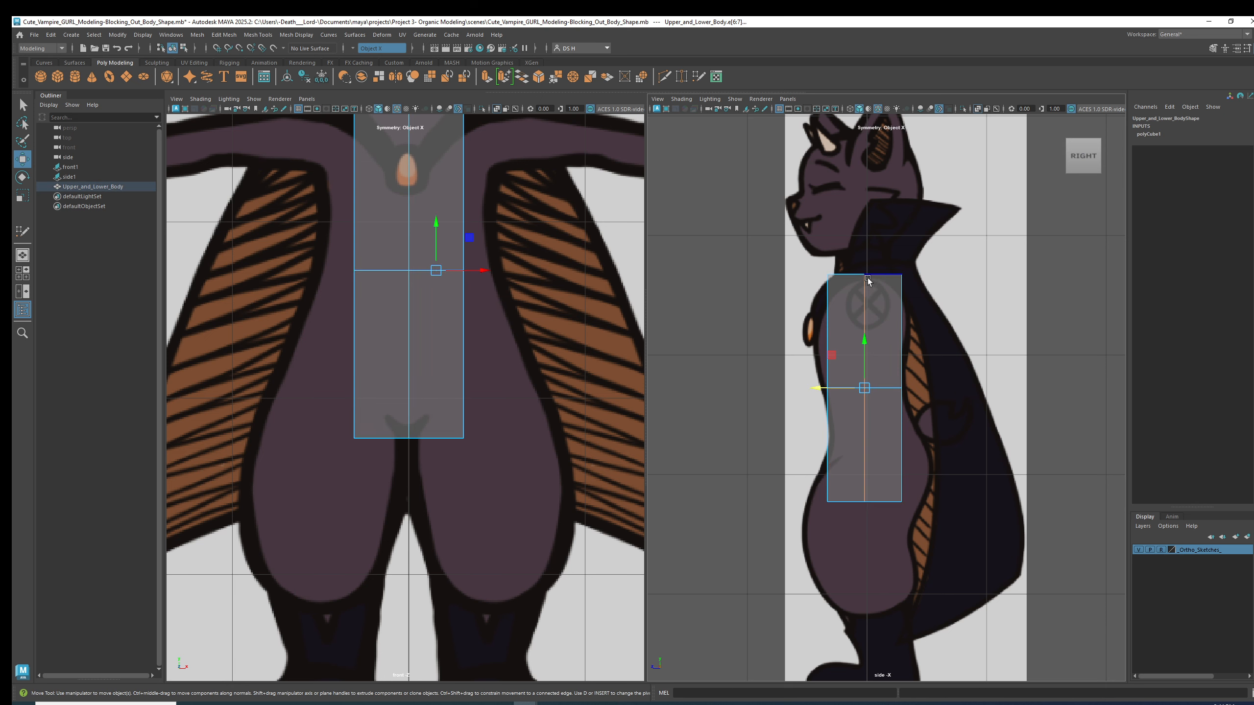
pyautogui.press('q')
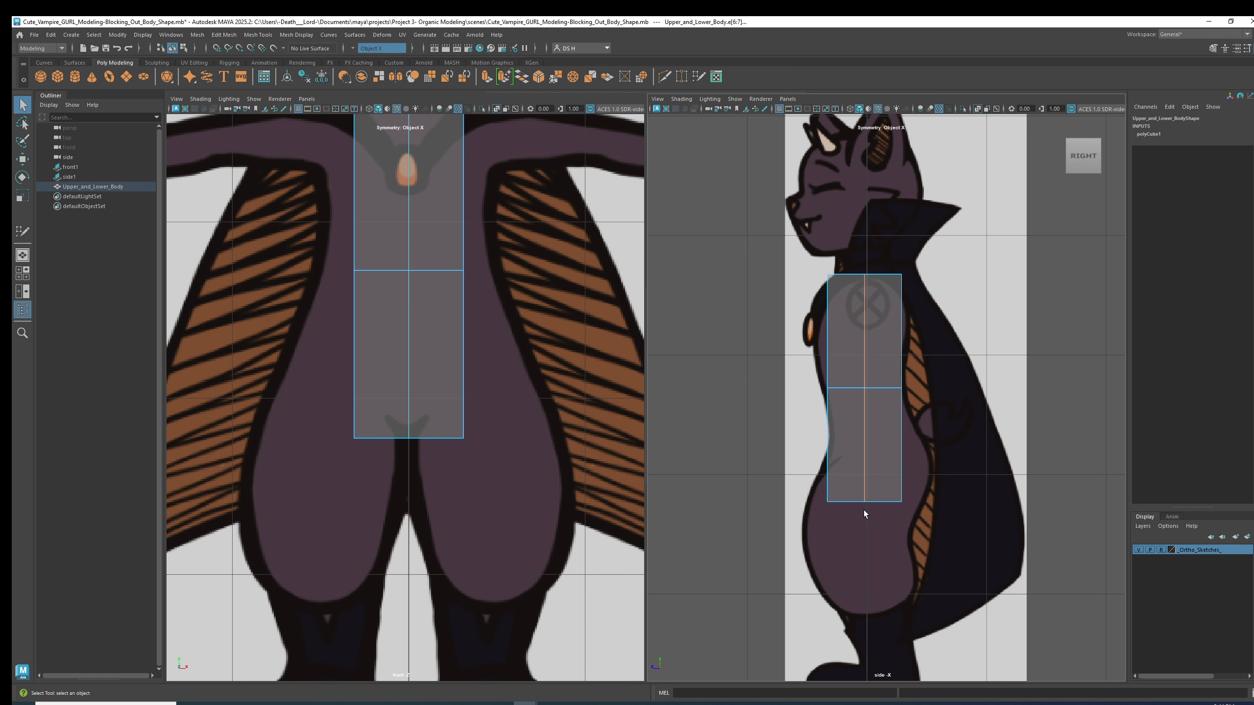
pyautogui.click(409, 197)
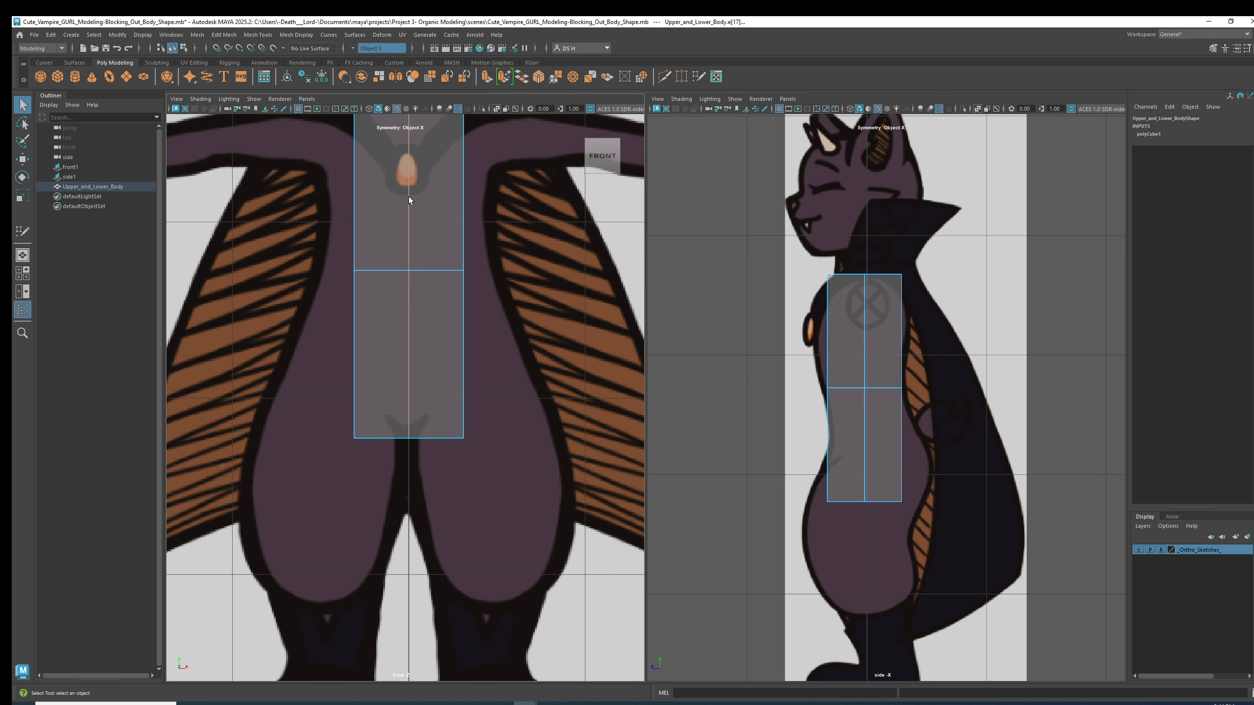
pyautogui.keyDown('alt'); pyautogui.moveTo(409, 196); pyautogui.dragTo(398, 308, button='middle'); pyautogui.keyUp('alt')
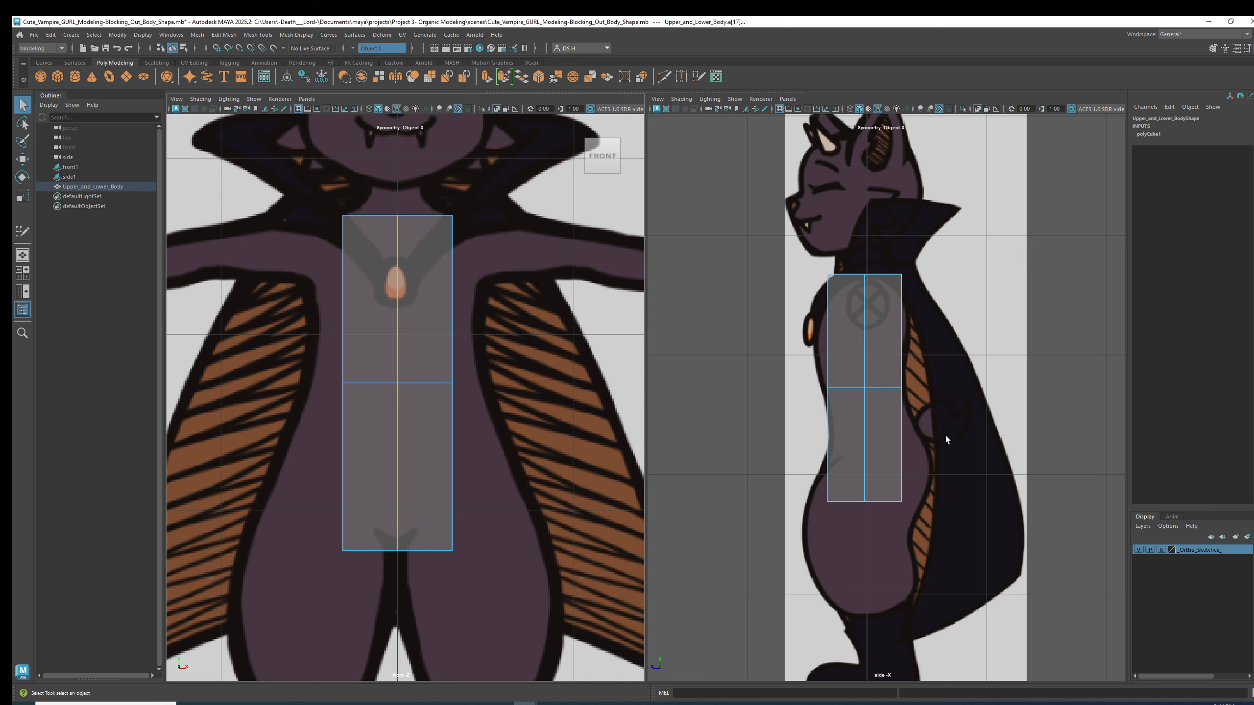
# Step: Turn on smooth mesh preview for the Upper_and_Lower_Body block and return to object selection
pyautogui.press('3')
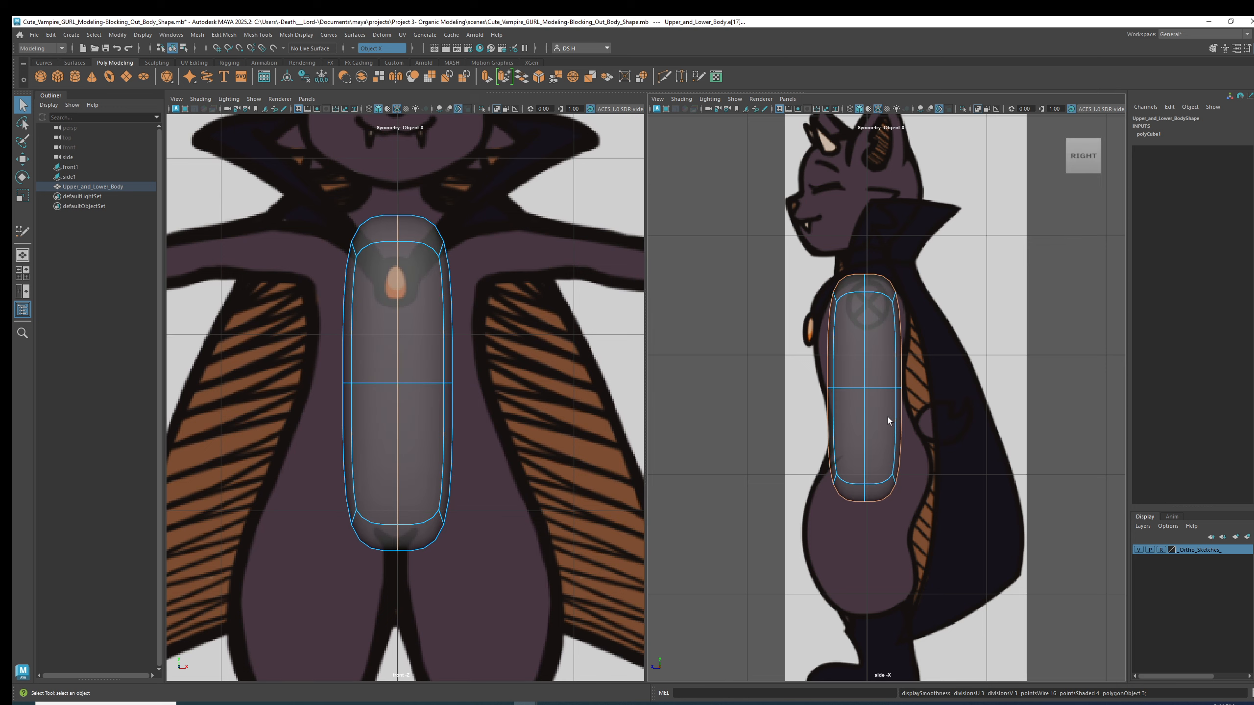
pyautogui.press('F8')
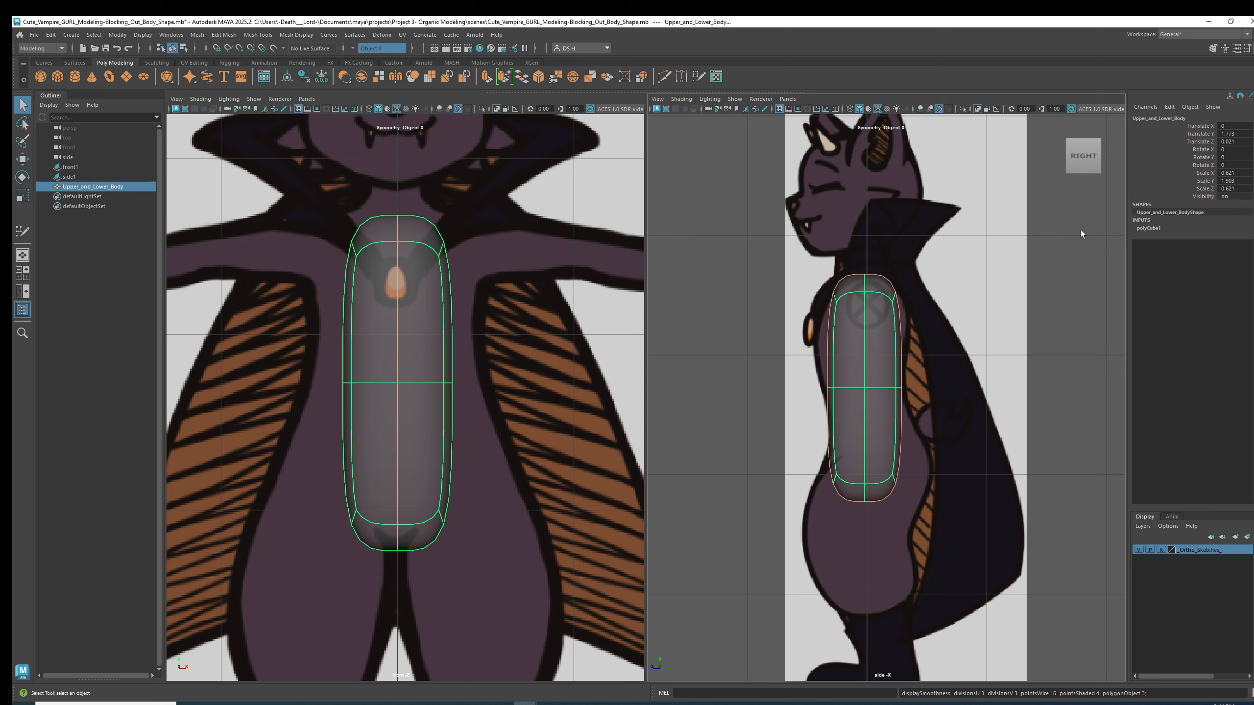
# Step: Compare the body block with and without smooth mesh preview, and leave it unsmoothed
pyautogui.click(1070, 292)
pyautogui.click(888, 331)
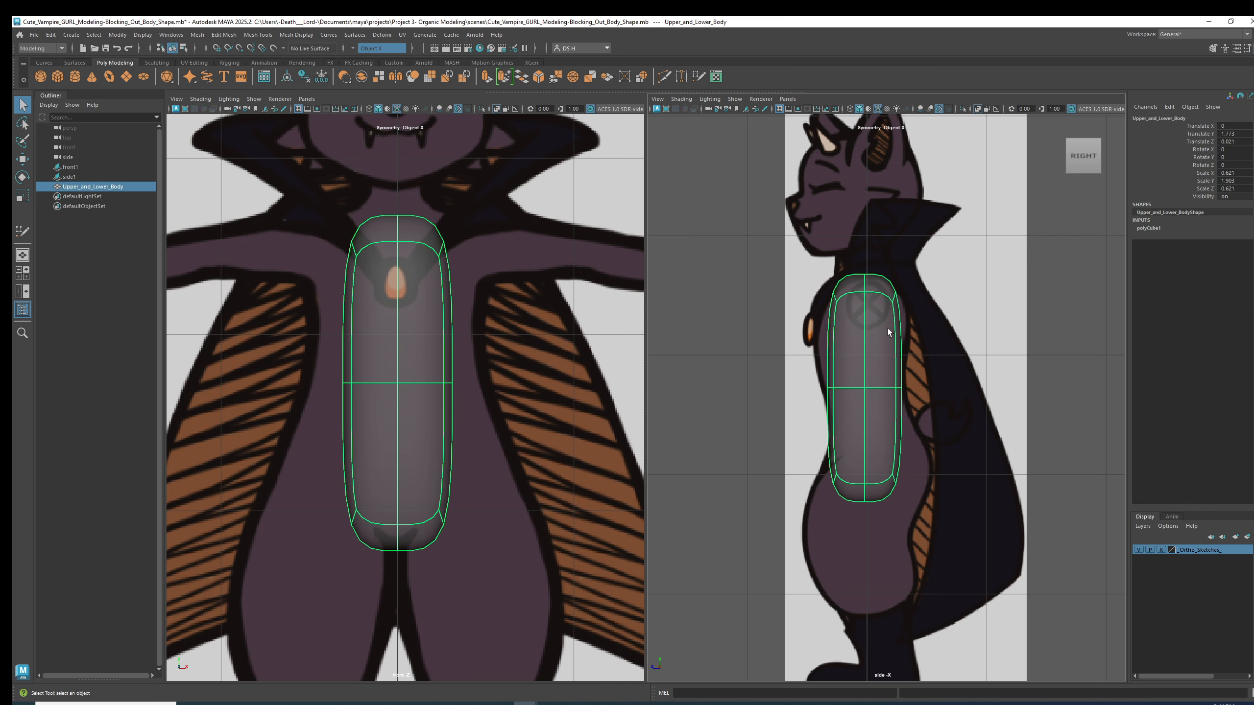
pyautogui.press('1')
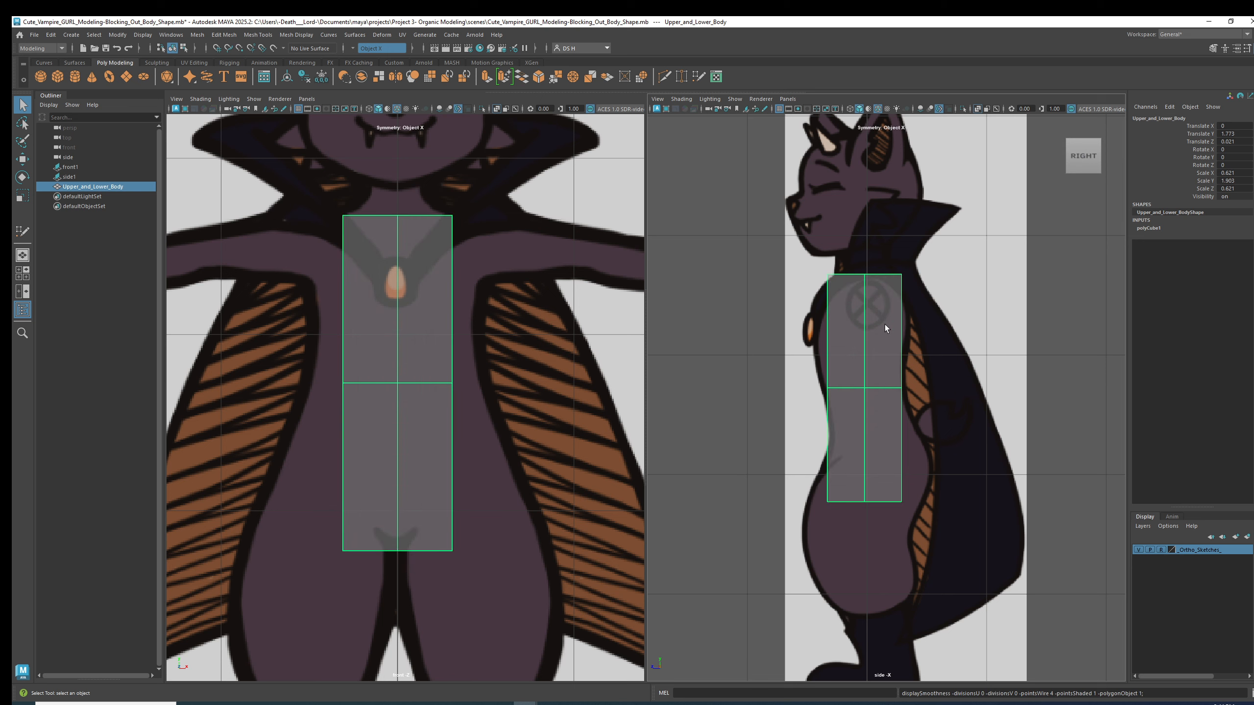
pyautogui.press('3')
pyautogui.press('1')
pyautogui.press('3')
pyautogui.press('1')
# Step: Switch the body to vertex selection and pull the middle row's front vertices slightly forward in the side view
pyautogui.moveTo(867, 392); pyautogui.dragTo(807, 335, button='right')
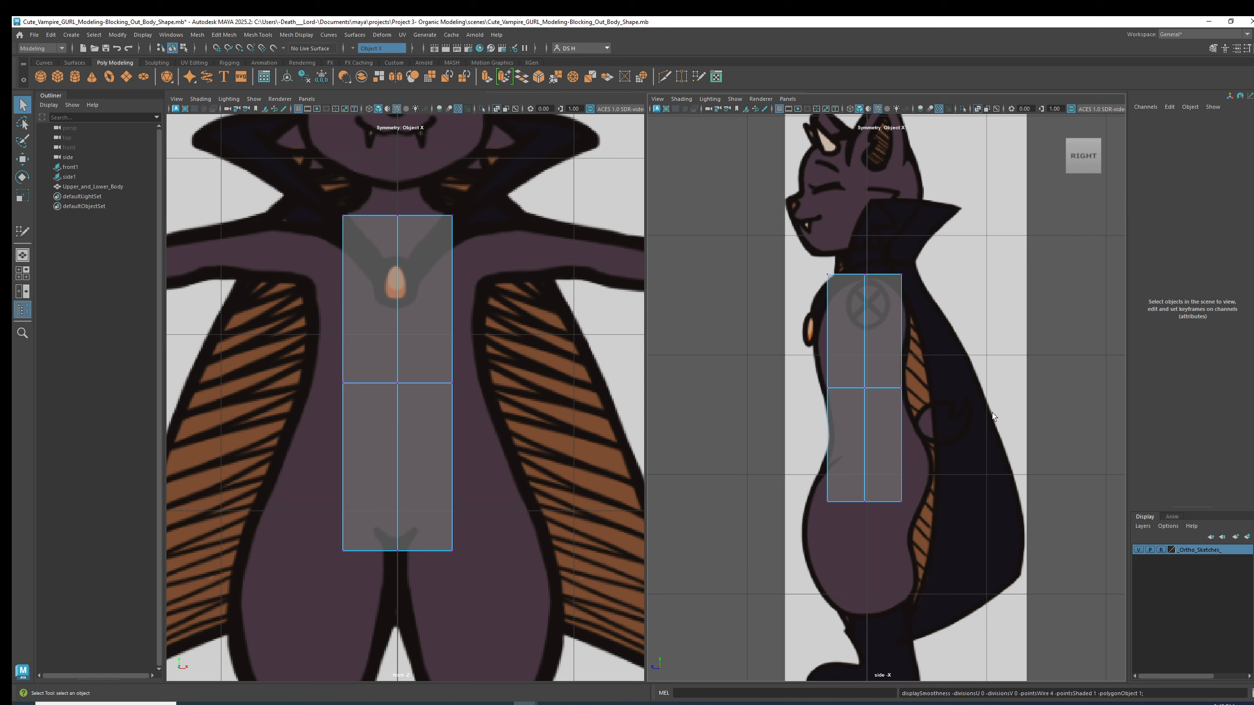
pyautogui.moveTo(804, 372); pyautogui.dragTo(855, 411)
pyautogui.press('w')
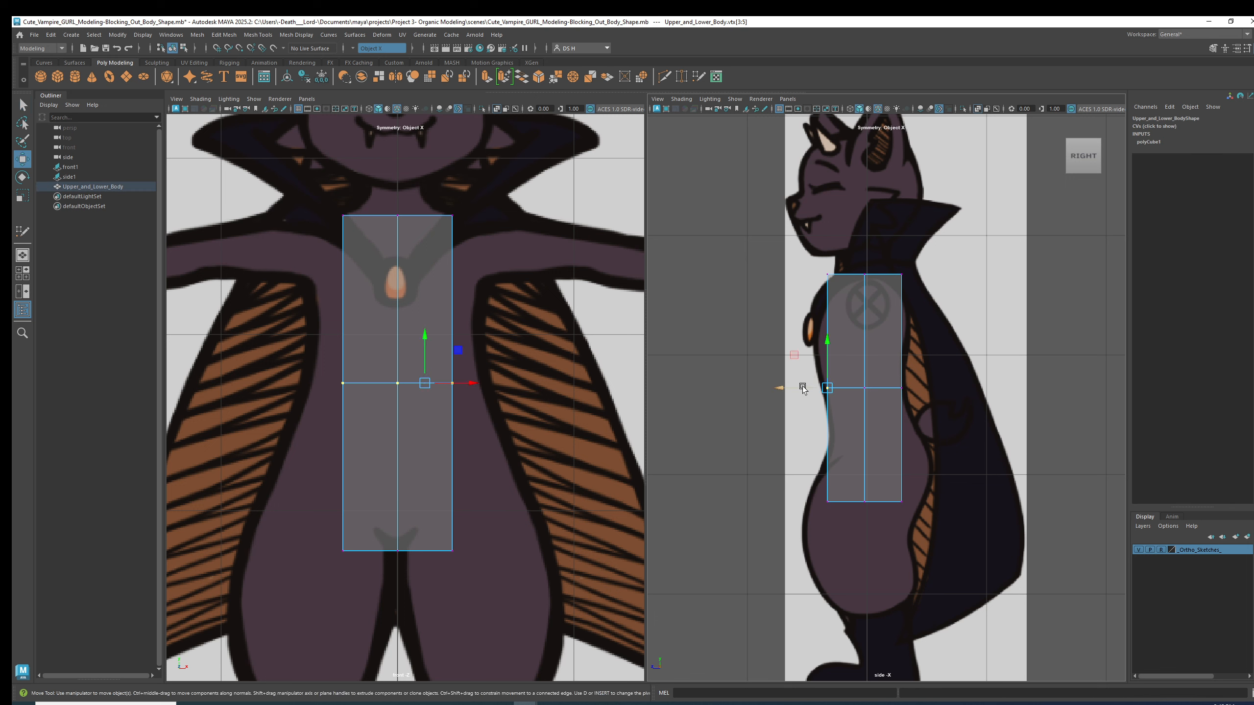
pyautogui.moveTo(731, 345); pyautogui.dragTo(793, 389)
pyautogui.moveTo(978, 405); pyautogui.dragTo(873, 369)
# Step: Shift the bottom and top vertex rows backward in the side view, then adjust their back corners to the side sketch
pyautogui.moveTo(802, 476); pyautogui.dragTo(1022, 533)
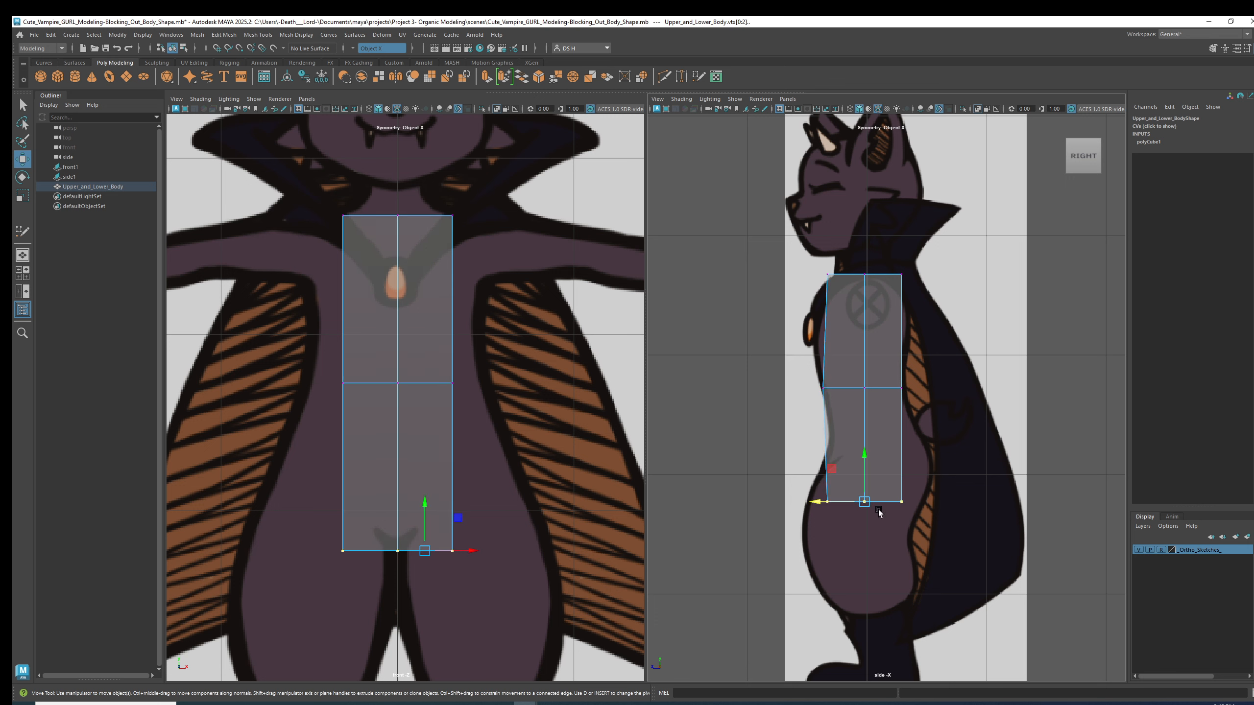
pyautogui.moveTo(816, 503)
pyautogui.mouseDown()
pyautogui.moveTo(842, 504)
pyautogui.moveTo(827, 503)
pyautogui.mouseUp()
pyautogui.moveTo(801, 256); pyautogui.dragTo(953, 304)
pyautogui.moveTo(833, 281); pyautogui.dragTo(842, 281)
pyautogui.moveTo(956, 299); pyautogui.dragTo(856, 275)
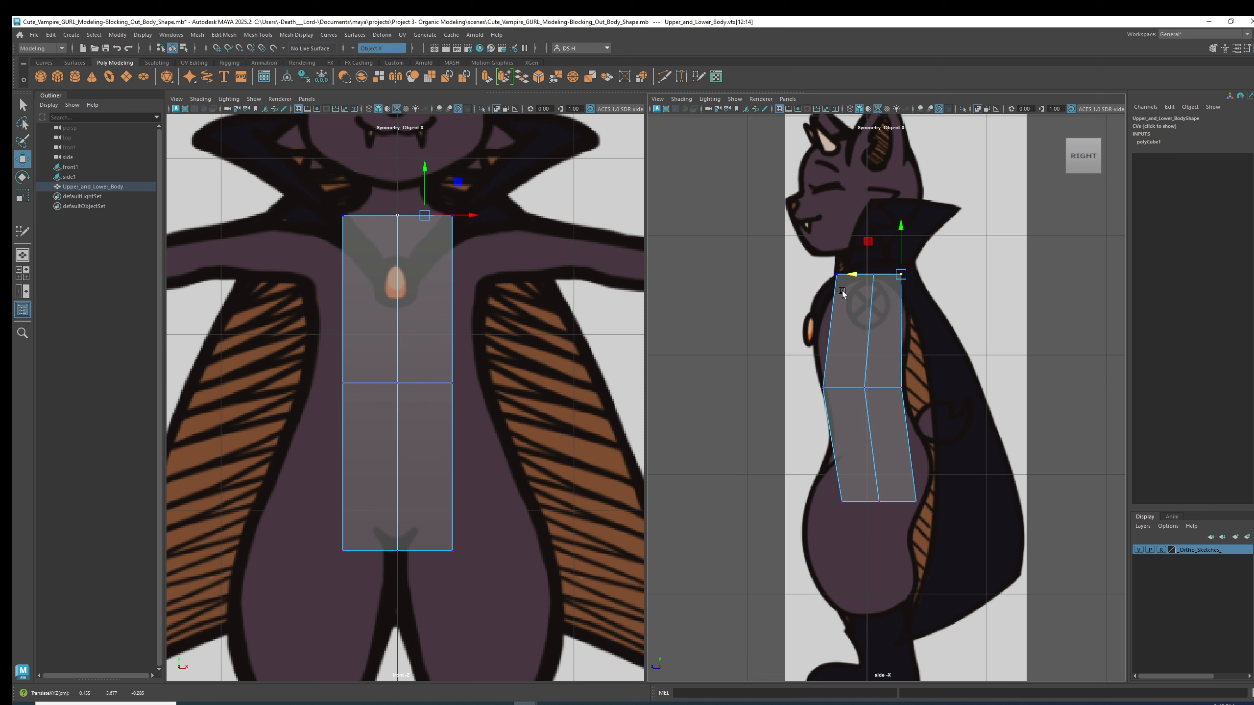
pyautogui.moveTo(924, 492); pyautogui.dragTo(812, 496)
# Step: Lower the middle vertex row to the waist of the side sketch and shift it slightly backward
pyautogui.moveTo(881, 403); pyautogui.dragTo(833, 390)
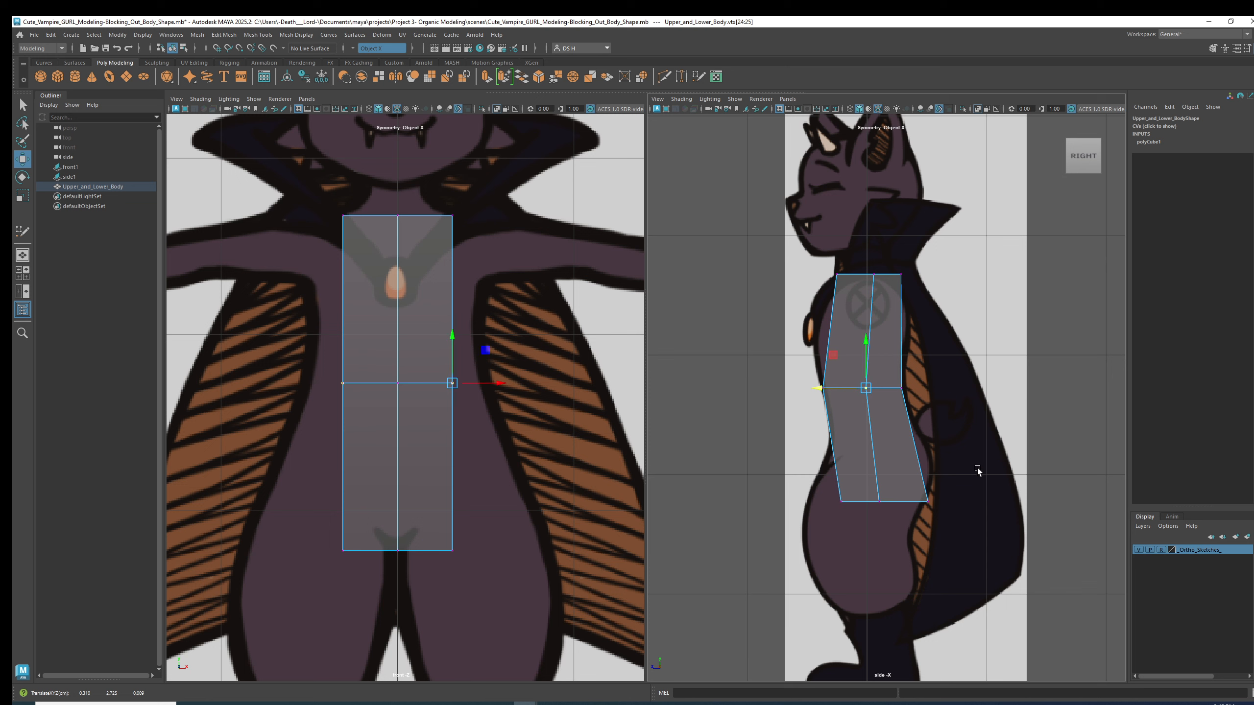
pyautogui.moveTo(968, 455); pyautogui.dragTo(704, 331)
pyautogui.moveTo(868, 388); pyautogui.dragTo(882, 432)
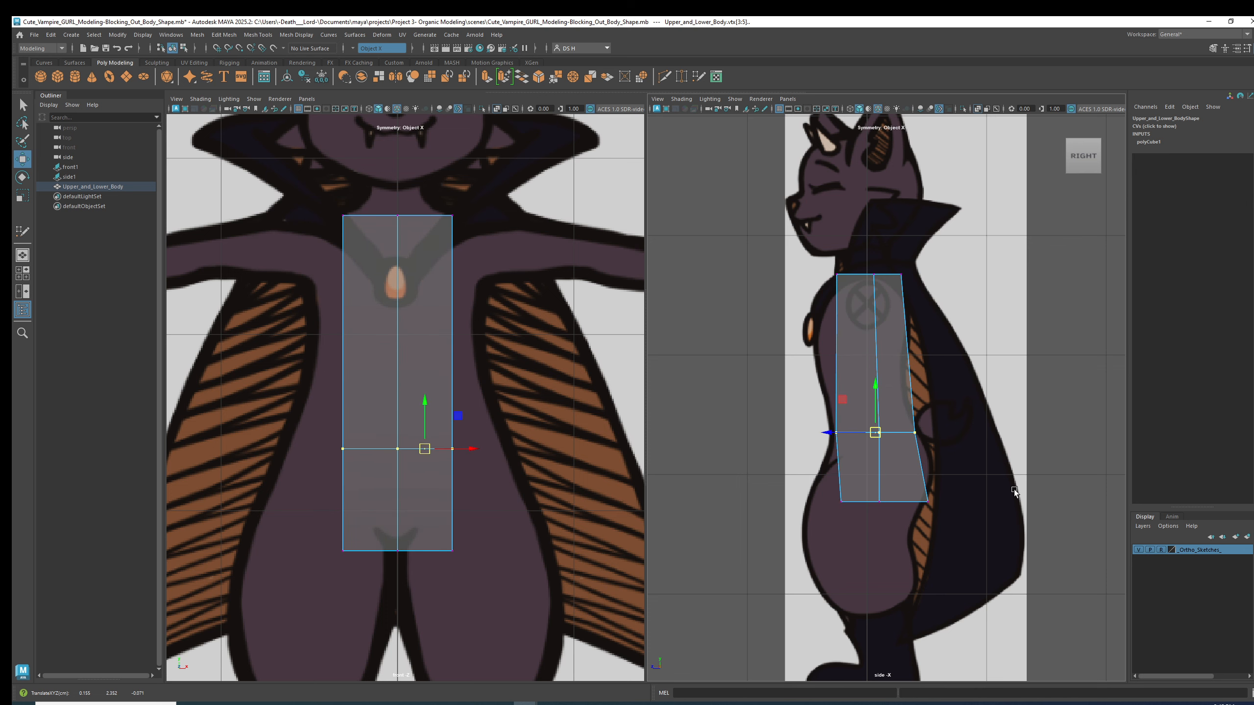
pyautogui.press('e')
pyautogui.scroll(3, 949, 475)
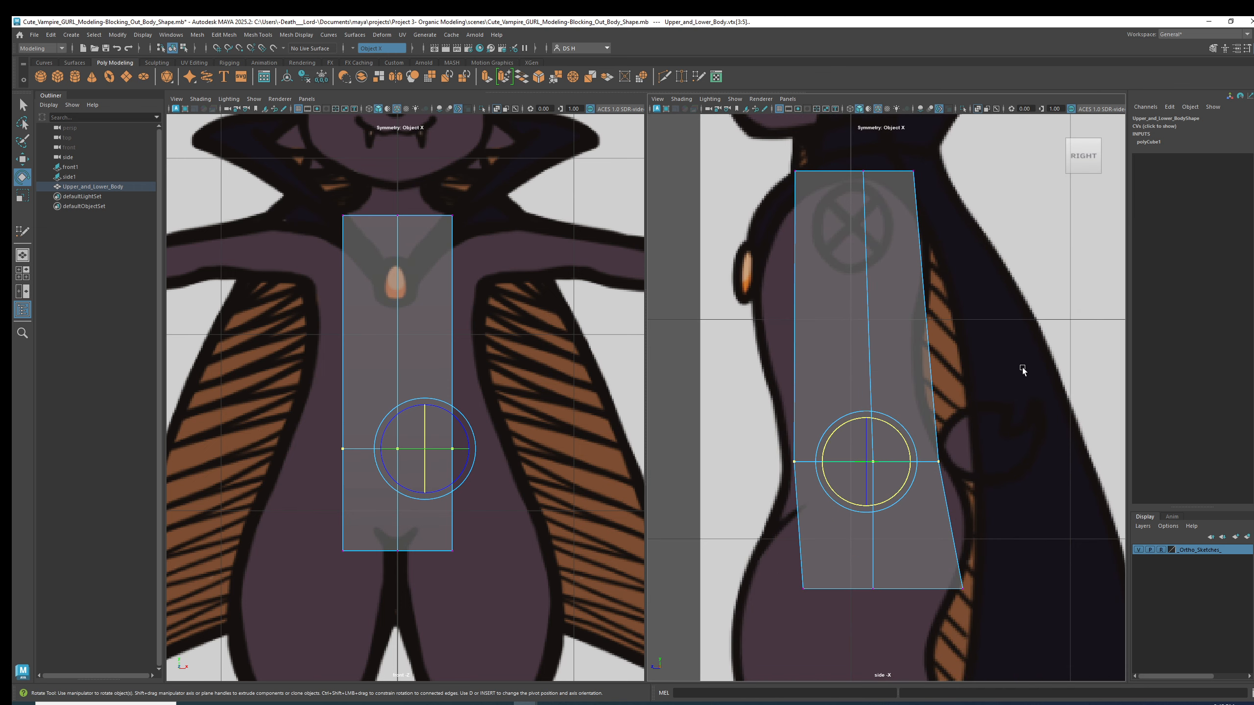
pyautogui.press('w')
pyautogui.click(1002, 428)
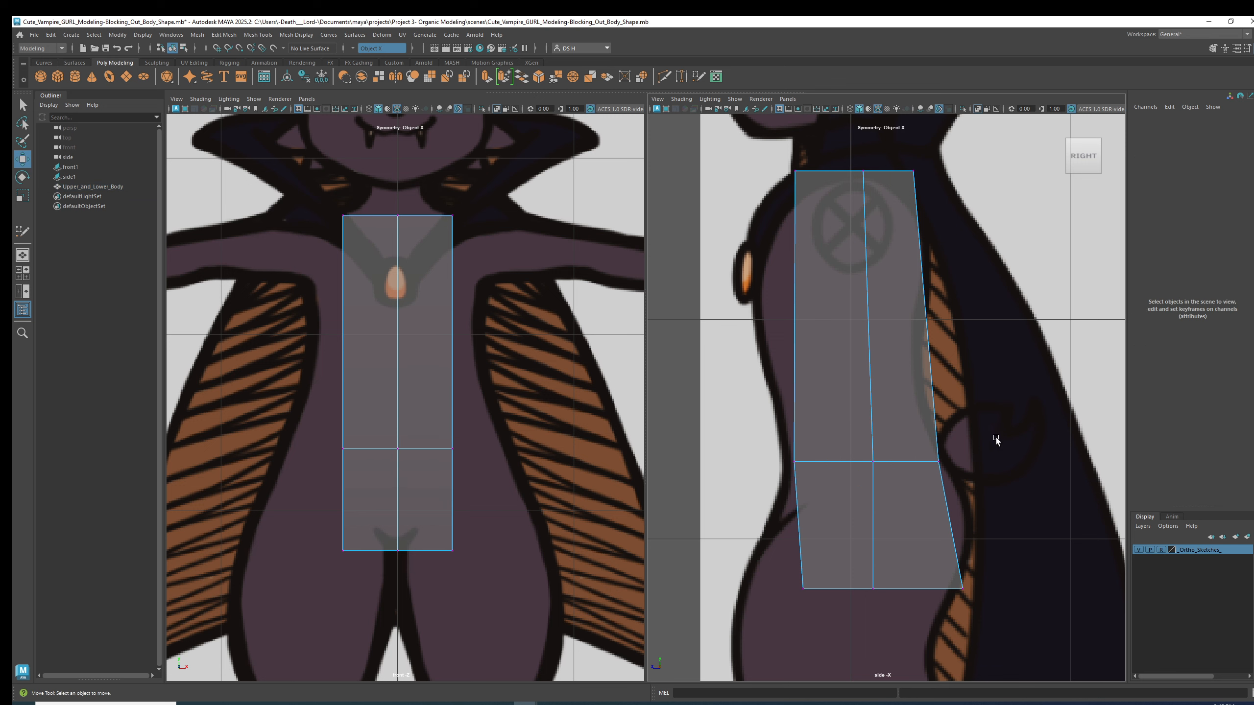
# Step: Lower the waist and bottom vertex rows slightly and pull the waist's back vertices out toward the sketch's back outline
pyautogui.moveTo(777, 434); pyautogui.dragTo(960, 489)
pyautogui.moveTo(867, 412); pyautogui.dragTo(872, 424)
pyautogui.moveTo(907, 448); pyautogui.dragTo(910, 474)
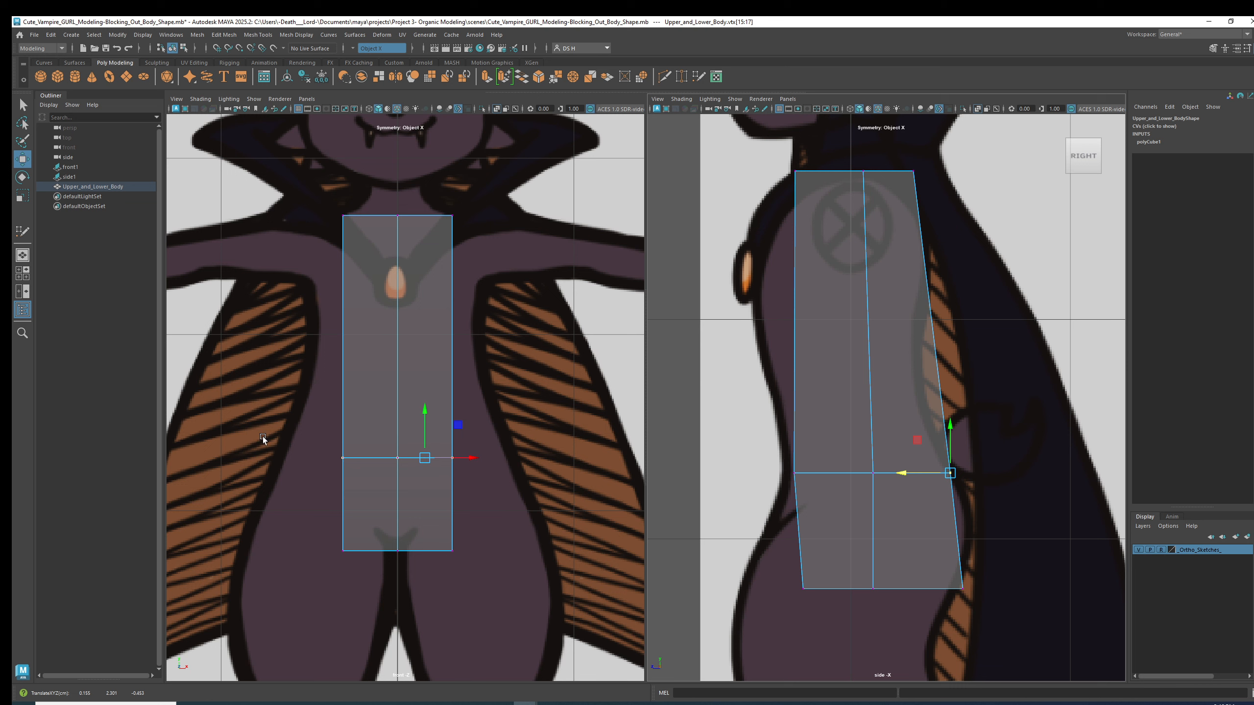
pyautogui.moveTo(298, 529); pyautogui.dragTo(516, 552)
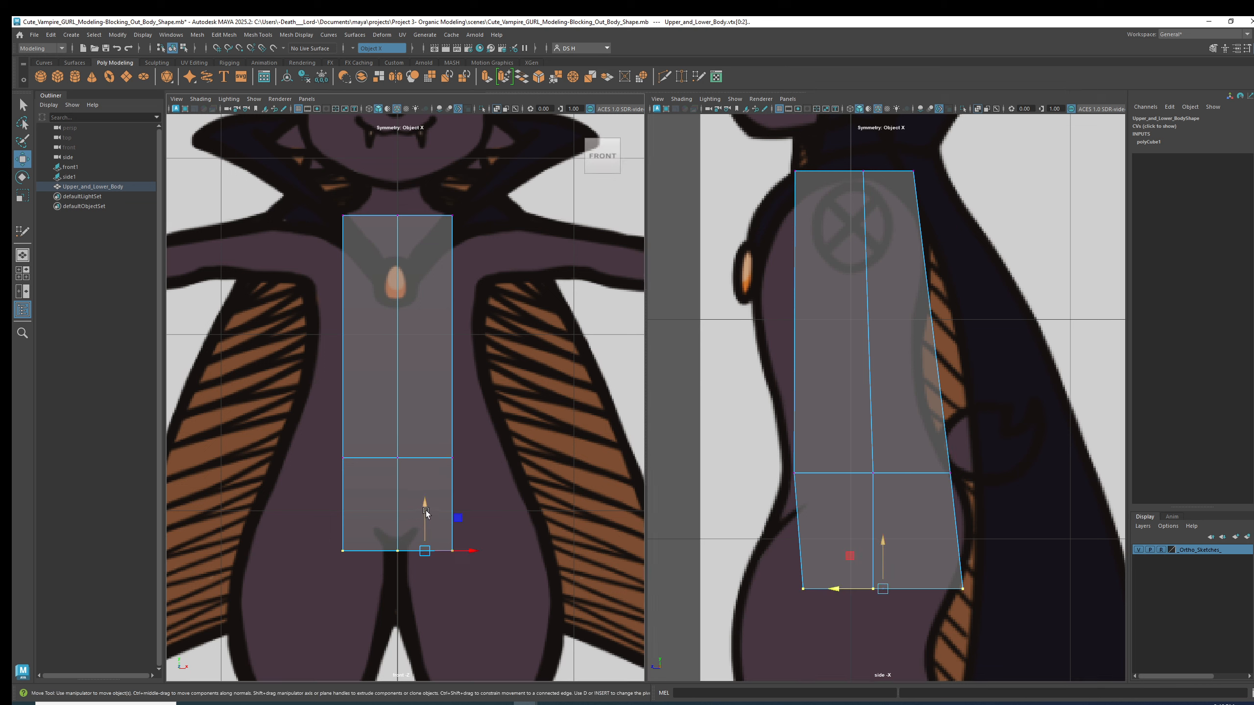
pyautogui.moveTo(422, 512); pyautogui.dragTo(422, 515)
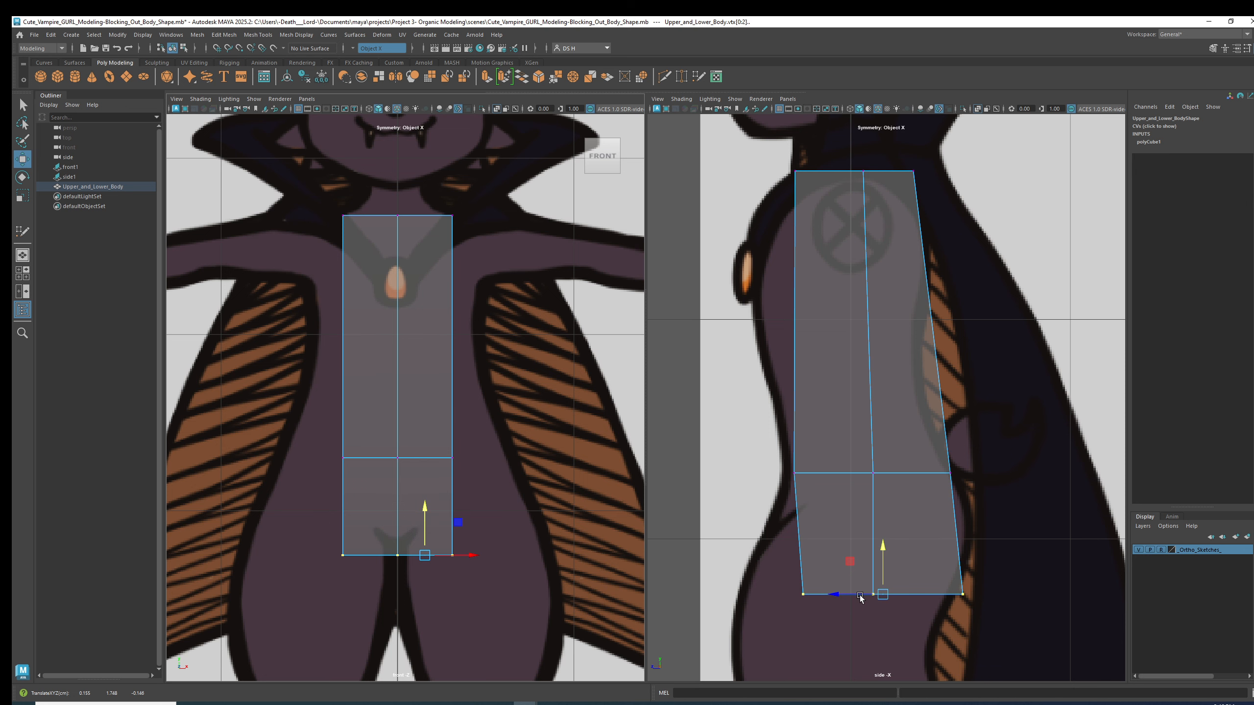
# Step: Insert a horizontal edge loop across the chest with the Multi-Cut tool, about 55% of the way from waist to top
pyautogui.scroll(-4, 960, 578)
pyautogui.keyDown('alt'); pyautogui.moveTo(843, 416); pyautogui.dragTo(818, 359, button='middle'); pyautogui.keyUp('alt')
pyautogui.keyDown('alt'); pyautogui.moveTo(818, 359); pyautogui.dragTo(931, 441, button='right'); pyautogui.keyUp('alt')
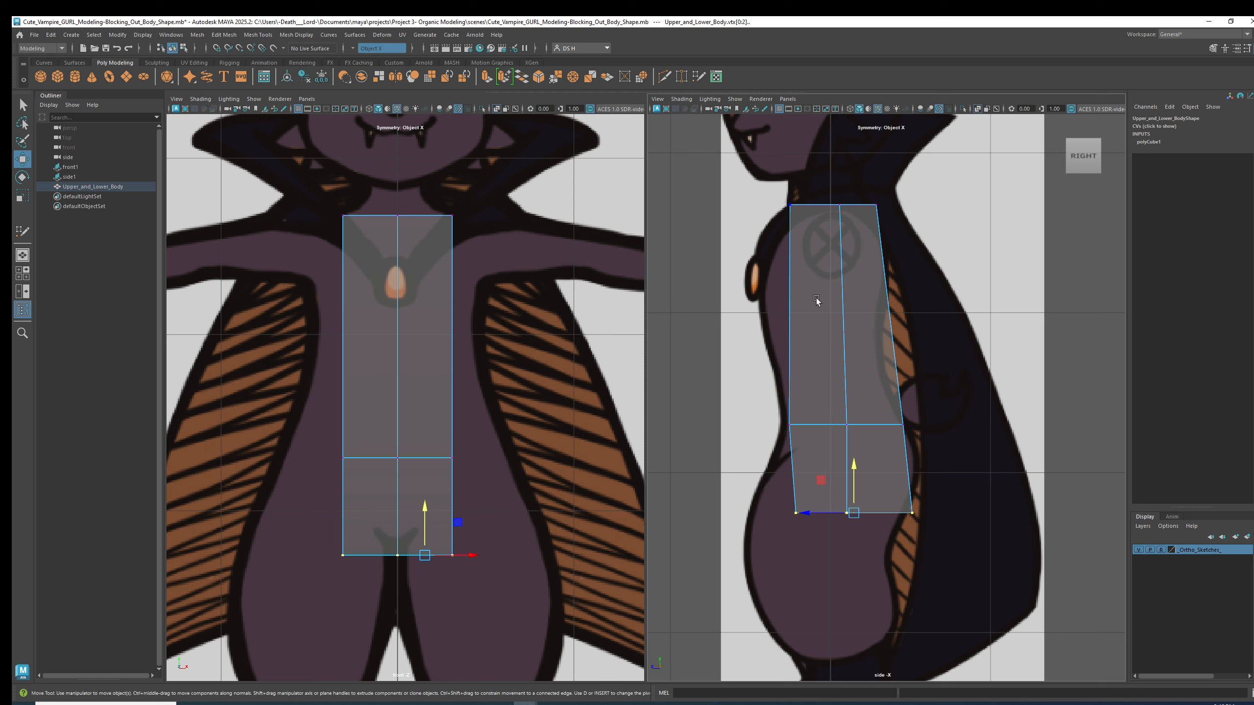
pyautogui.moveTo(823, 292); pyautogui.dragTo(1002, 190, button='right')
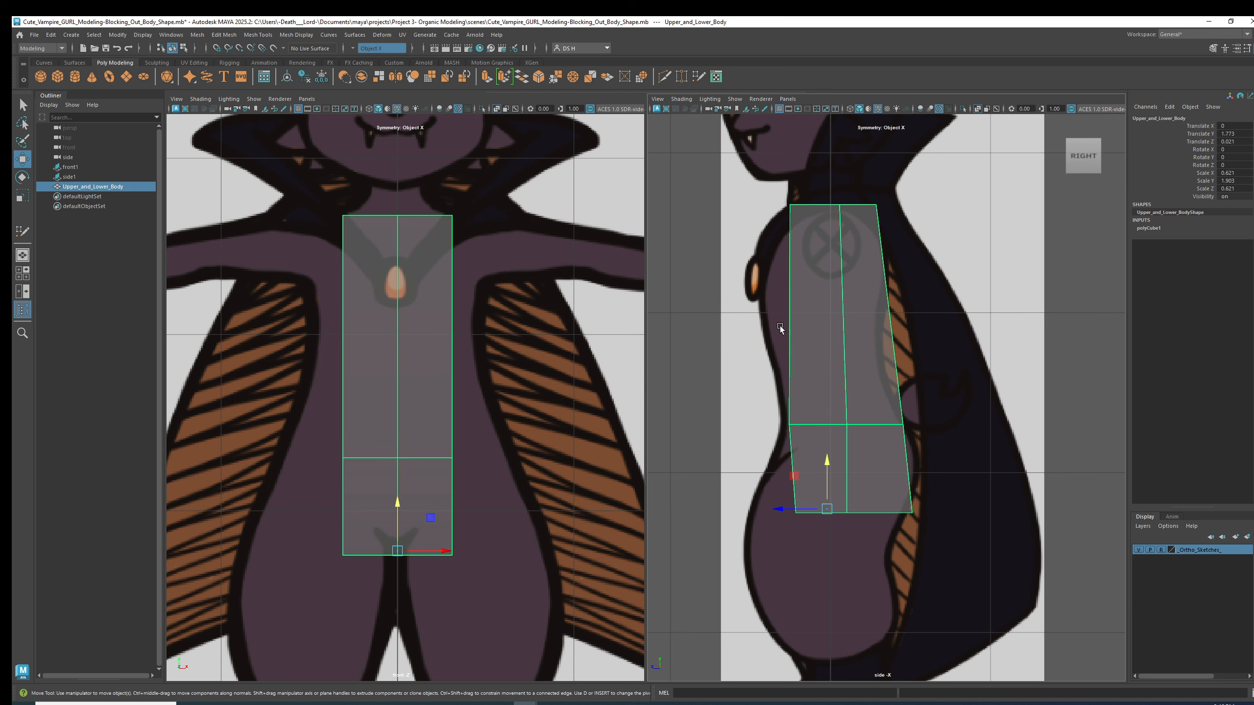
pyautogui.keyDown('shift'); pyautogui.moveTo(870, 267); pyautogui.dragTo(870, 266, button='right'); pyautogui.keyUp('shift')
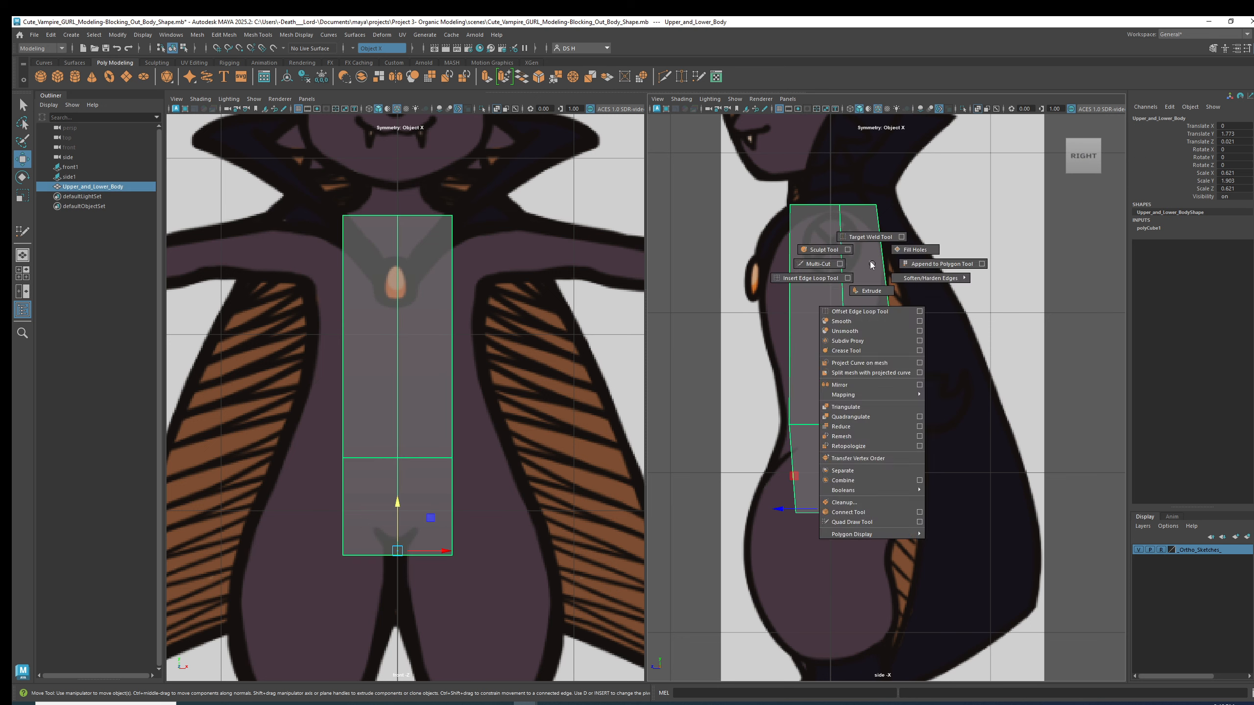
pyautogui.keyDown('shift'); pyautogui.moveTo(871, 266); pyautogui.dragTo(841, 265, button='right'); pyautogui.keyUp('shift')
pyautogui.moveTo(239, 108); pyautogui.dragTo(740, 183)
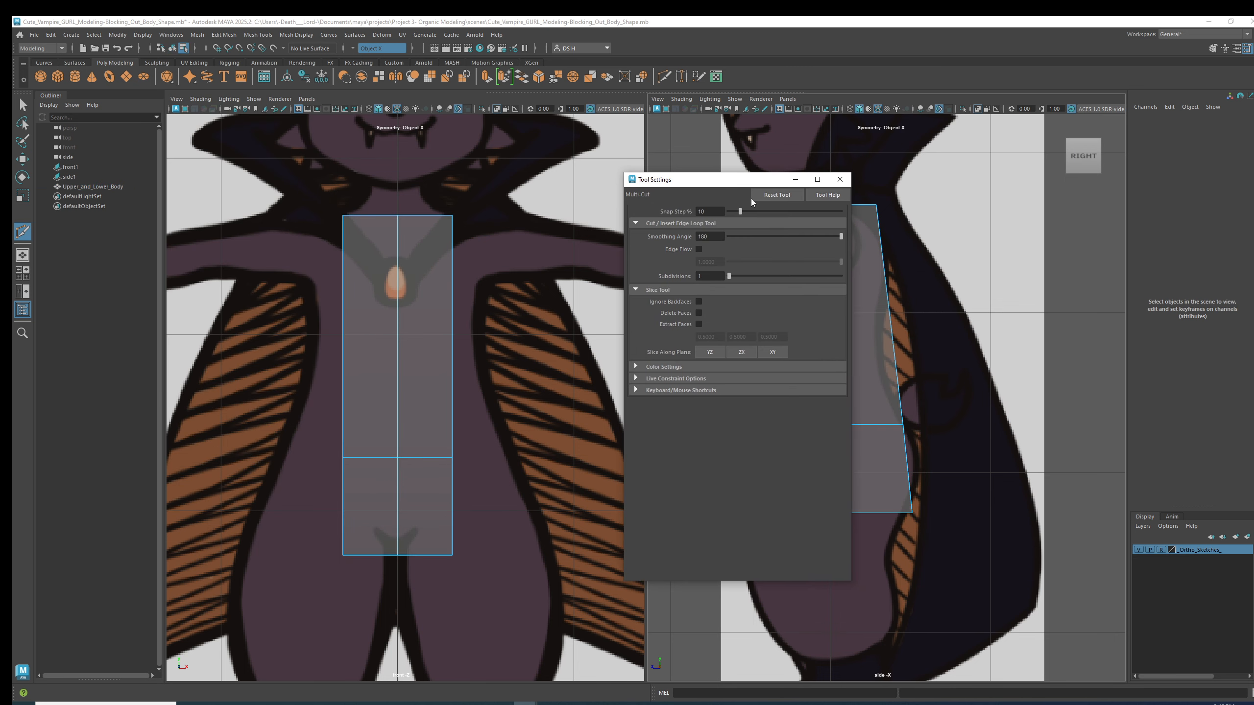
pyautogui.click(839, 179)
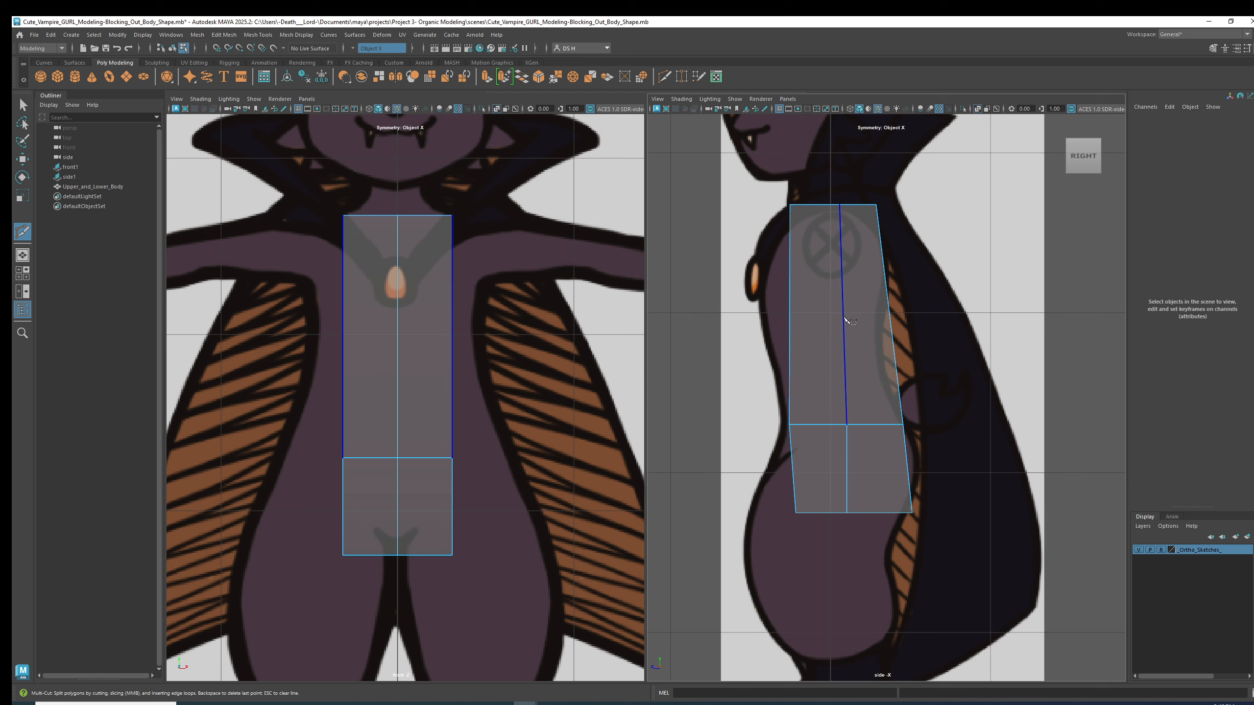
pyautogui.moveTo(843, 315); pyautogui.dragTo(843, 291)
pyautogui.keyDown('ctrl'); pyautogui.keyDown('shift'); pyautogui.click(842, 290); pyautogui.keyUp('shift'); pyautogui.keyUp('ctrl')
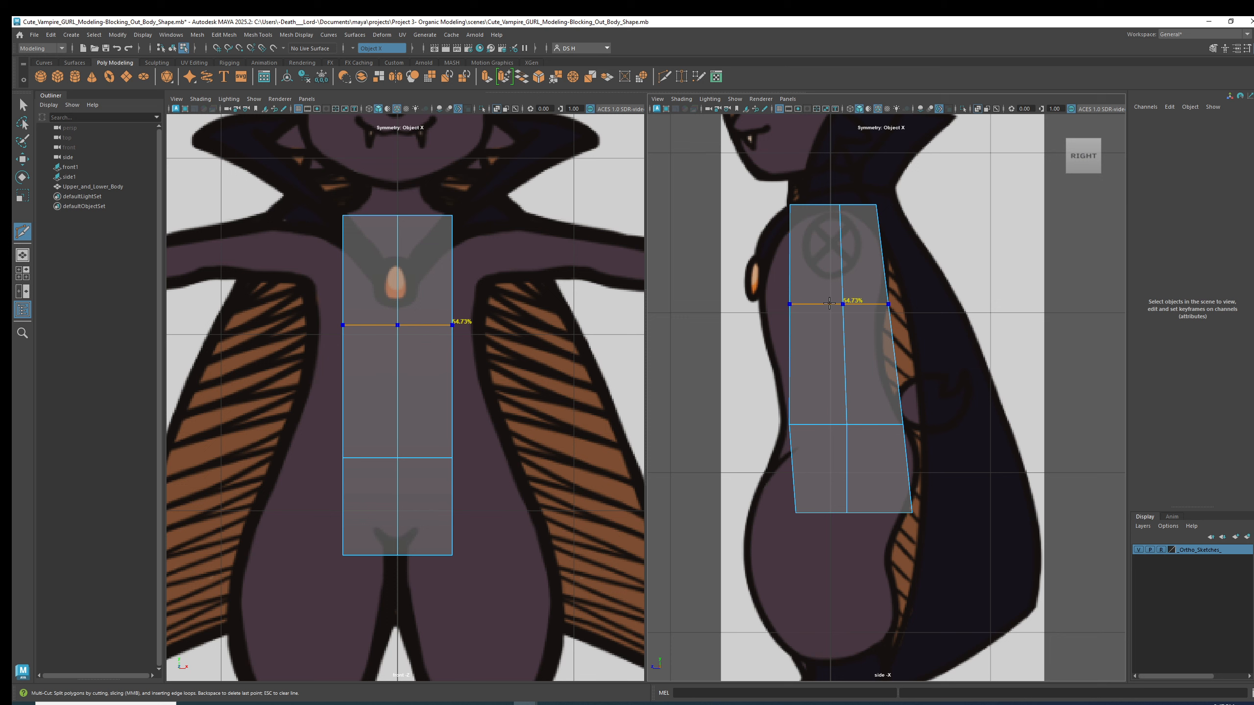
pyautogui.keyDown('ctrl'); pyautogui.click(829, 303); pyautogui.keyUp('ctrl')
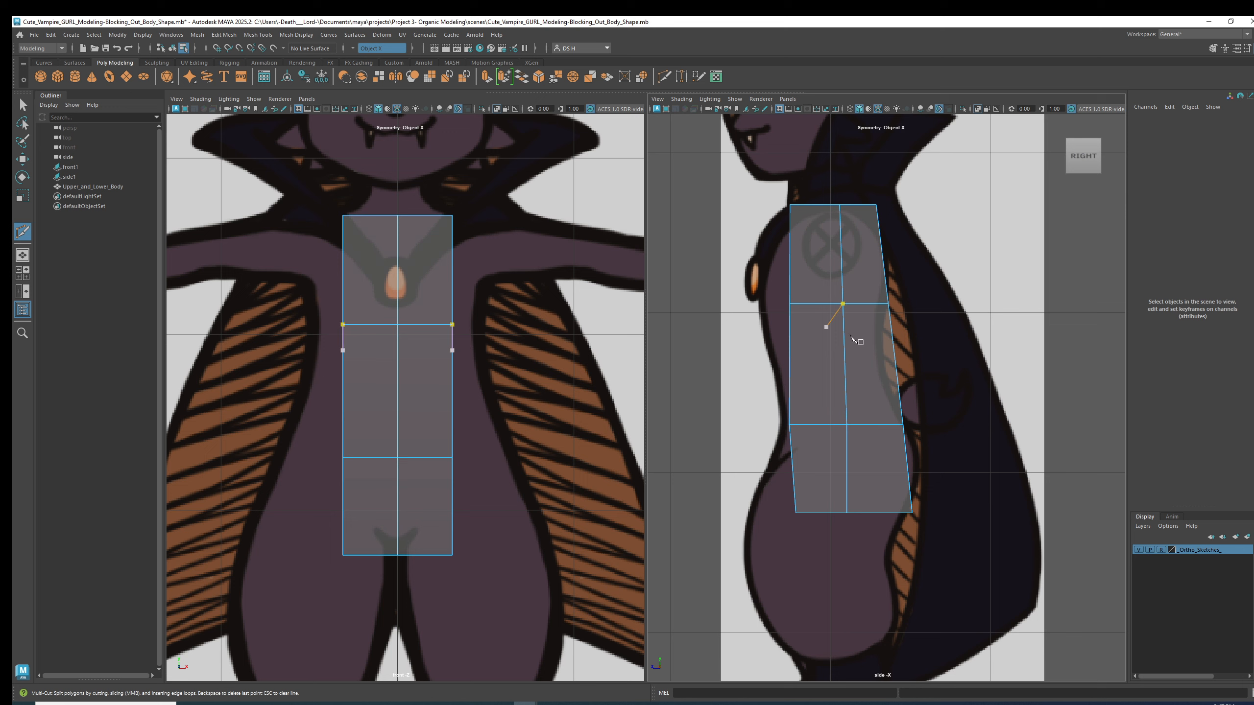
pyautogui.press('w')
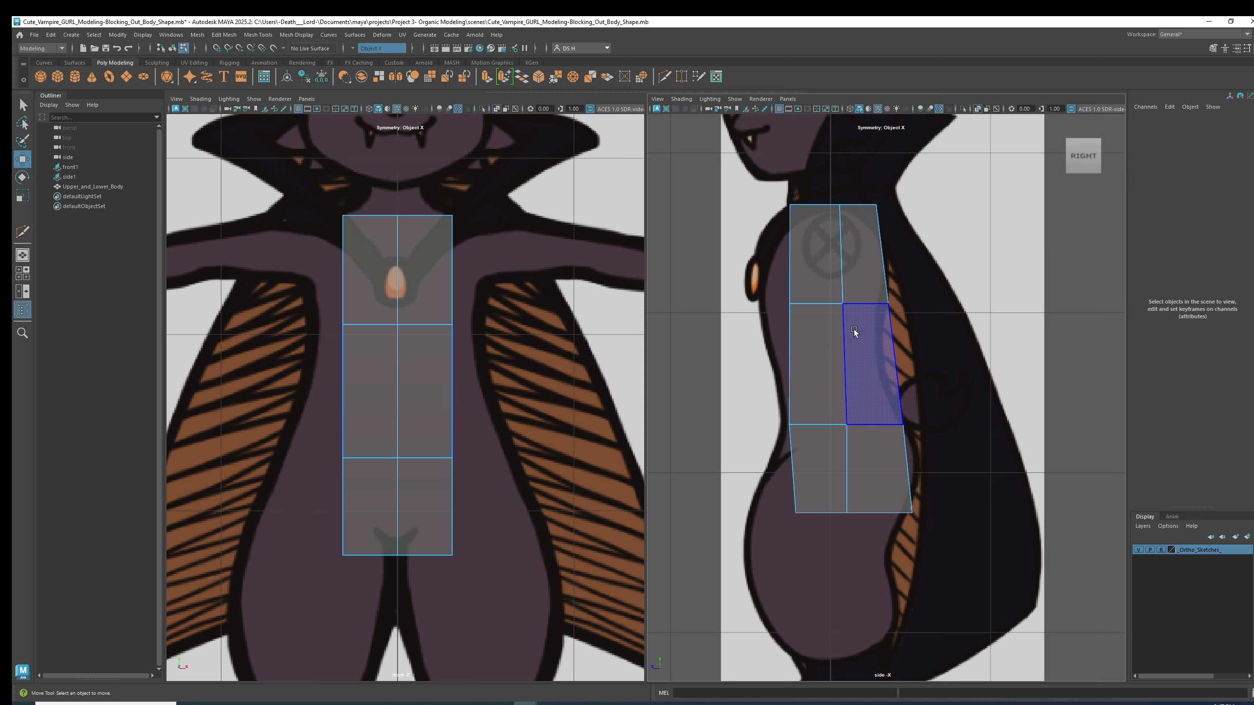
# Step: Move the new chest vertex row forward to the sketch's chest line and scale it wider in Z
pyautogui.moveTo(848, 299); pyautogui.dragTo(553, 254, button='right')
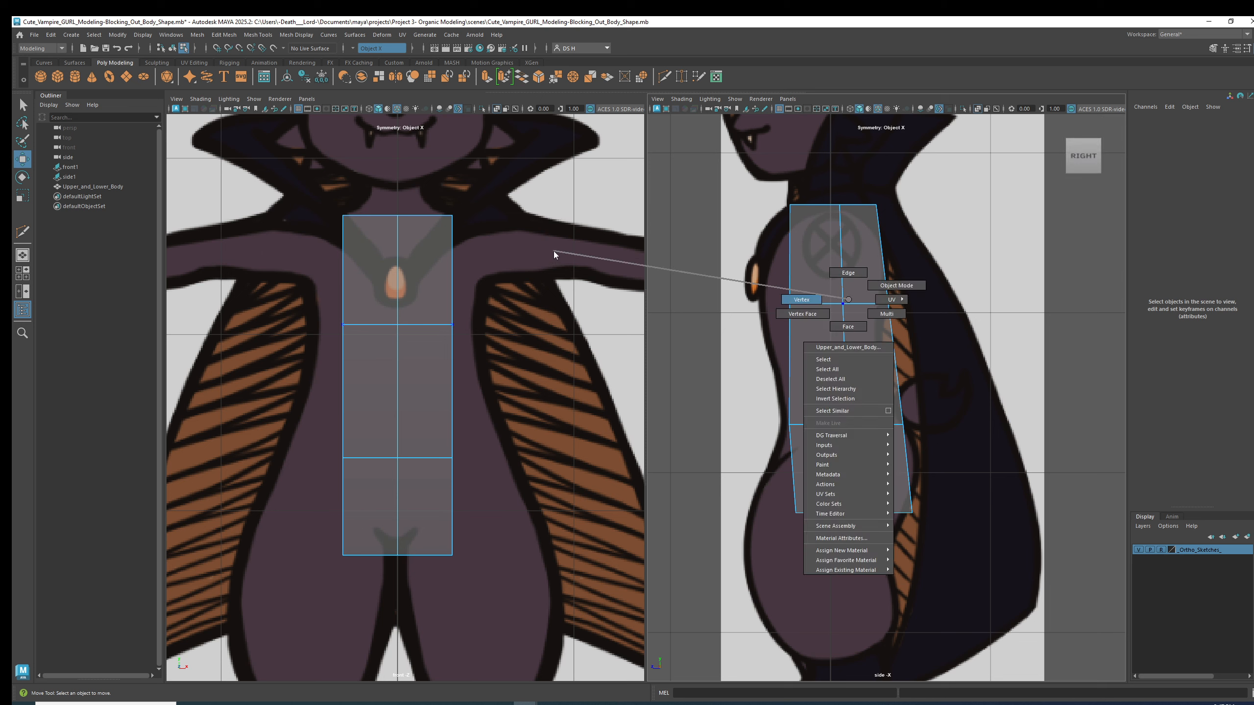
pyautogui.moveTo(553, 251); pyautogui.dragTo(554, 250, button='right')
pyautogui.moveTo(755, 278); pyautogui.dragTo(910, 332)
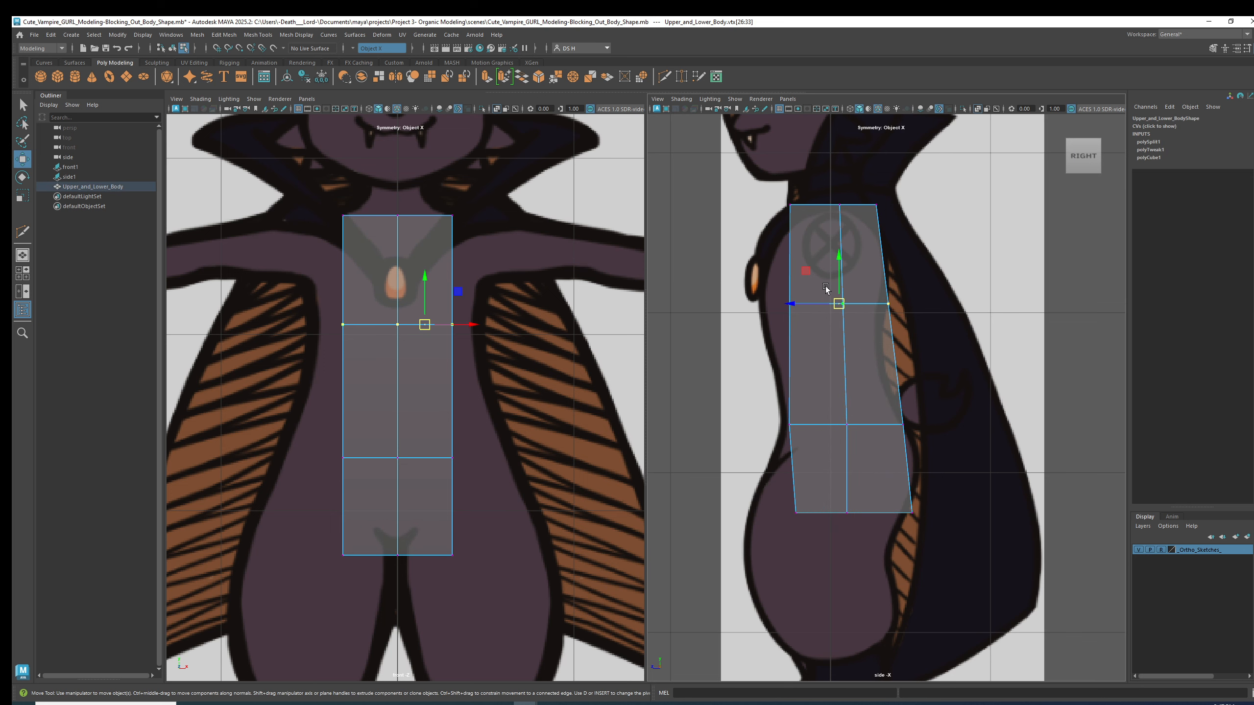
pyautogui.moveTo(839, 305); pyautogui.dragTo(817, 303)
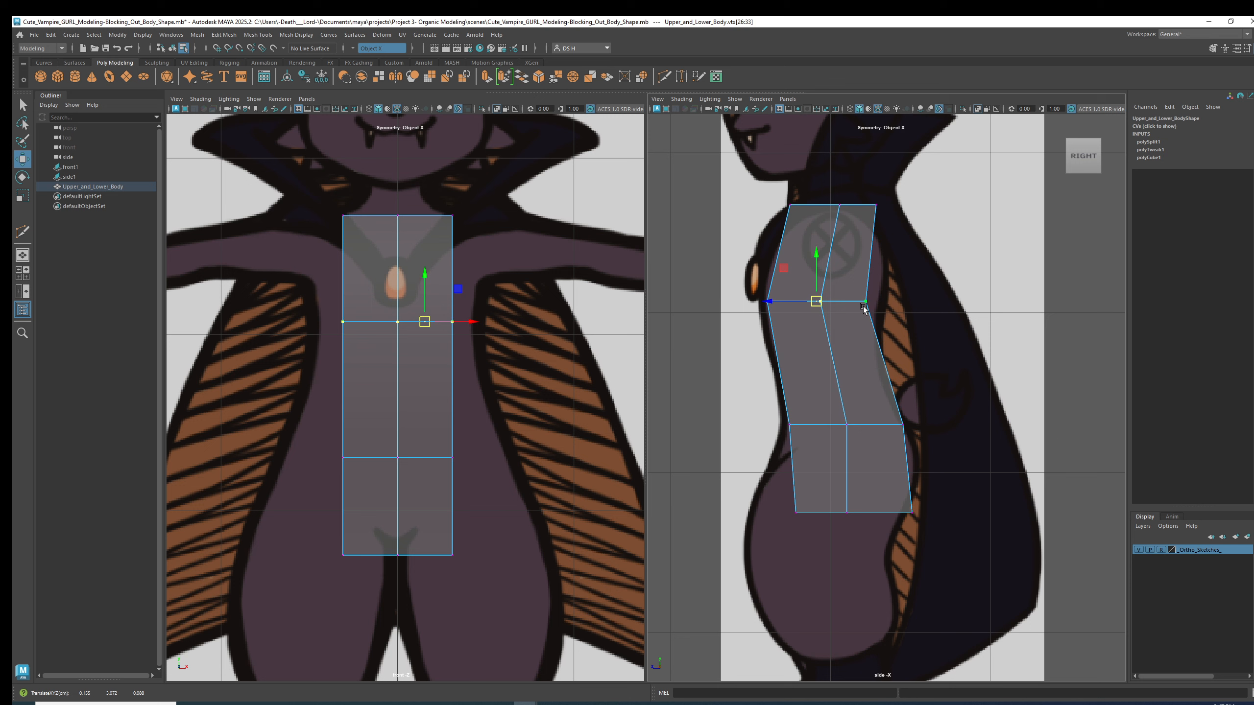
pyautogui.press('t')
pyautogui.press('r')
pyautogui.moveTo(772, 301); pyautogui.dragTo(761, 302)
# Step: Compare the smoothed and unsmoothed torso against the side sketch
pyautogui.press('3')
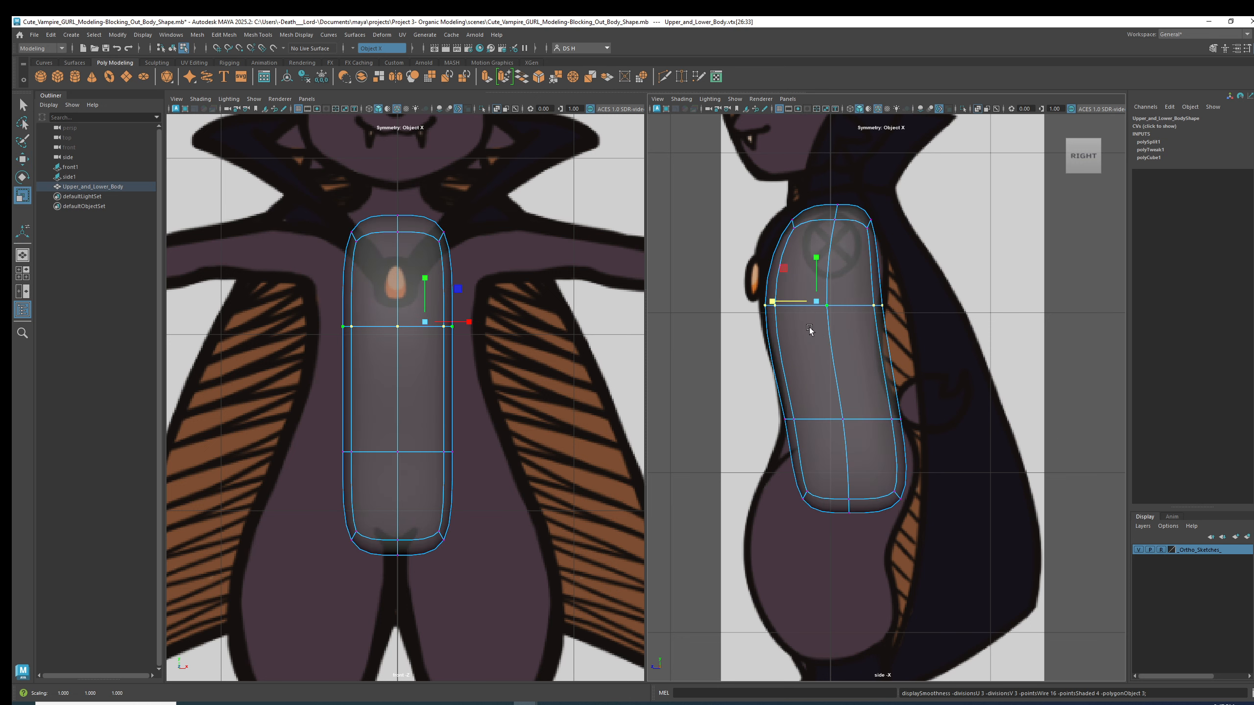
pyautogui.press('1')
pyautogui.press('3')
pyautogui.press('1')
pyautogui.press('3')
pyautogui.press('1')
pyautogui.press('3')
pyautogui.press('1')
pyautogui.press('3')
pyautogui.press('1')
pyautogui.press('3')
pyautogui.keyDown('alt'); pyautogui.moveTo(915, 379); pyautogui.dragTo(945, 392, button='middle'); pyautogui.keyUp('alt')
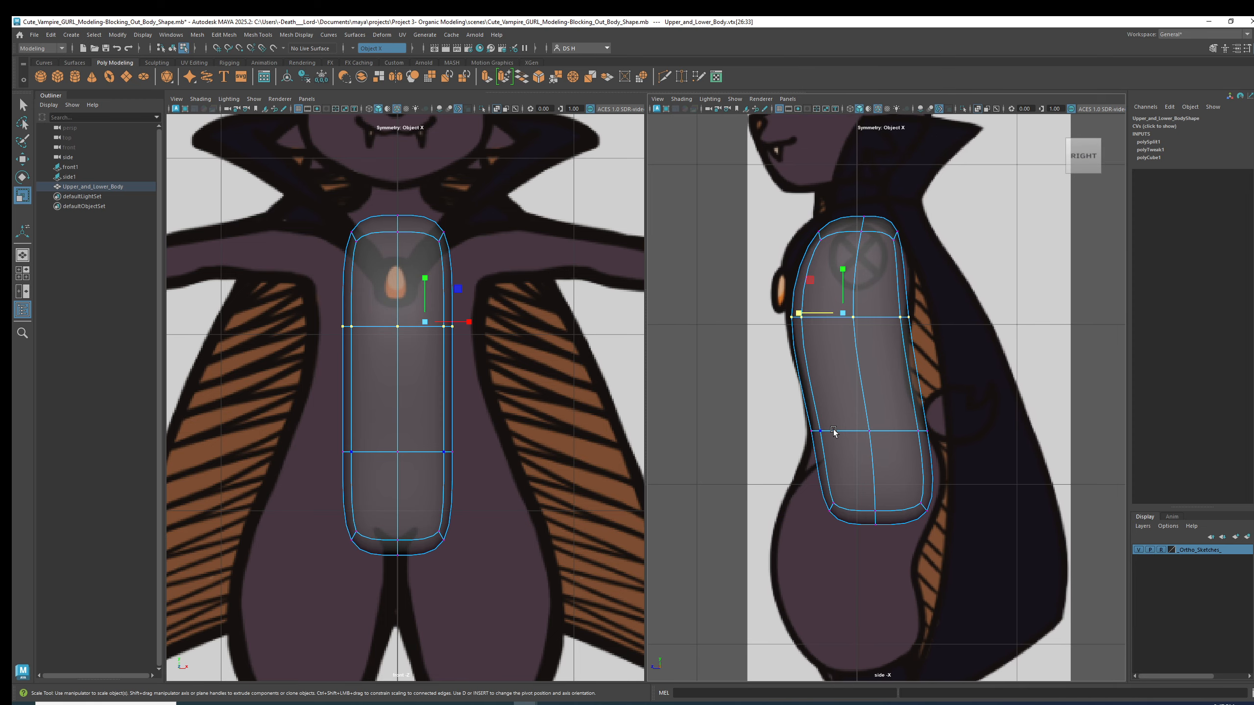
# Step: Move the chest vertex row further forward in Z and check its fit with smooth mesh preview
pyautogui.press('w')
pyautogui.moveTo(795, 314); pyautogui.dragTo(789, 313)
pyautogui.press('1')
pyautogui.press('3')
pyautogui.press('1')
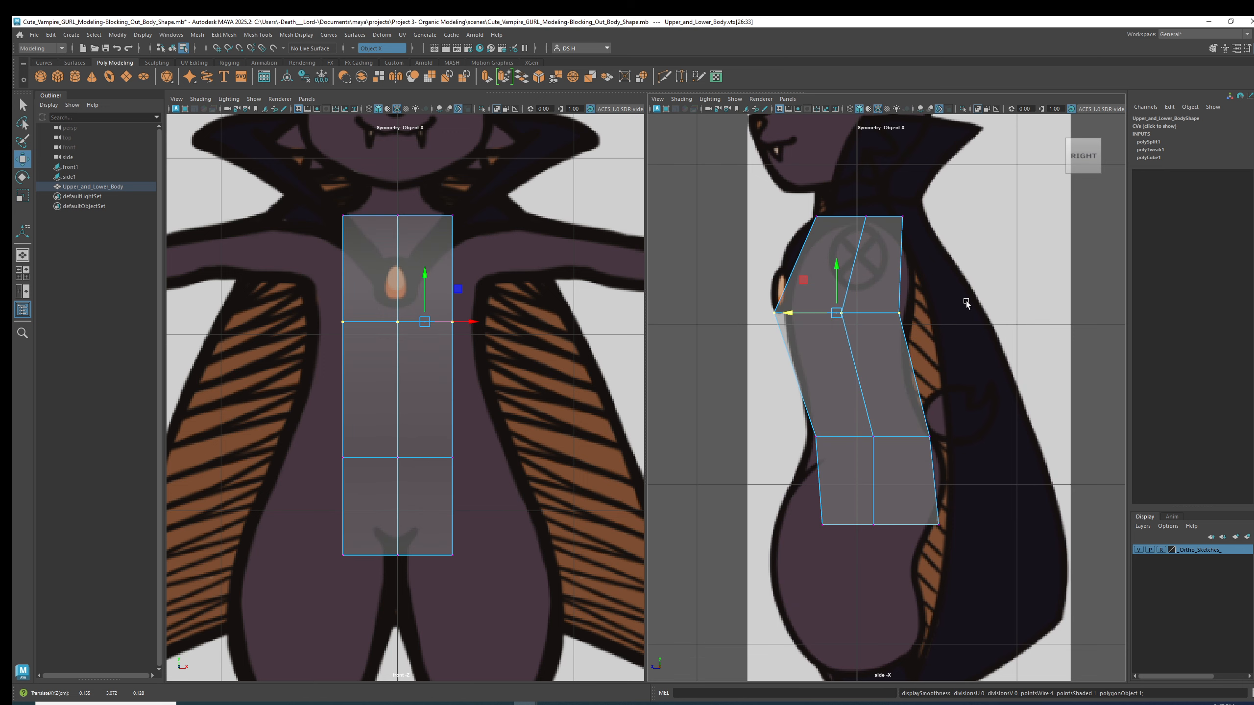
pyautogui.press('3')
# Step: Widen the torso's top in the side view by pulling its back vertices backward and front vertices forward, checking the smoothed shape
pyautogui.moveTo(883, 218); pyautogui.dragTo(928, 247)
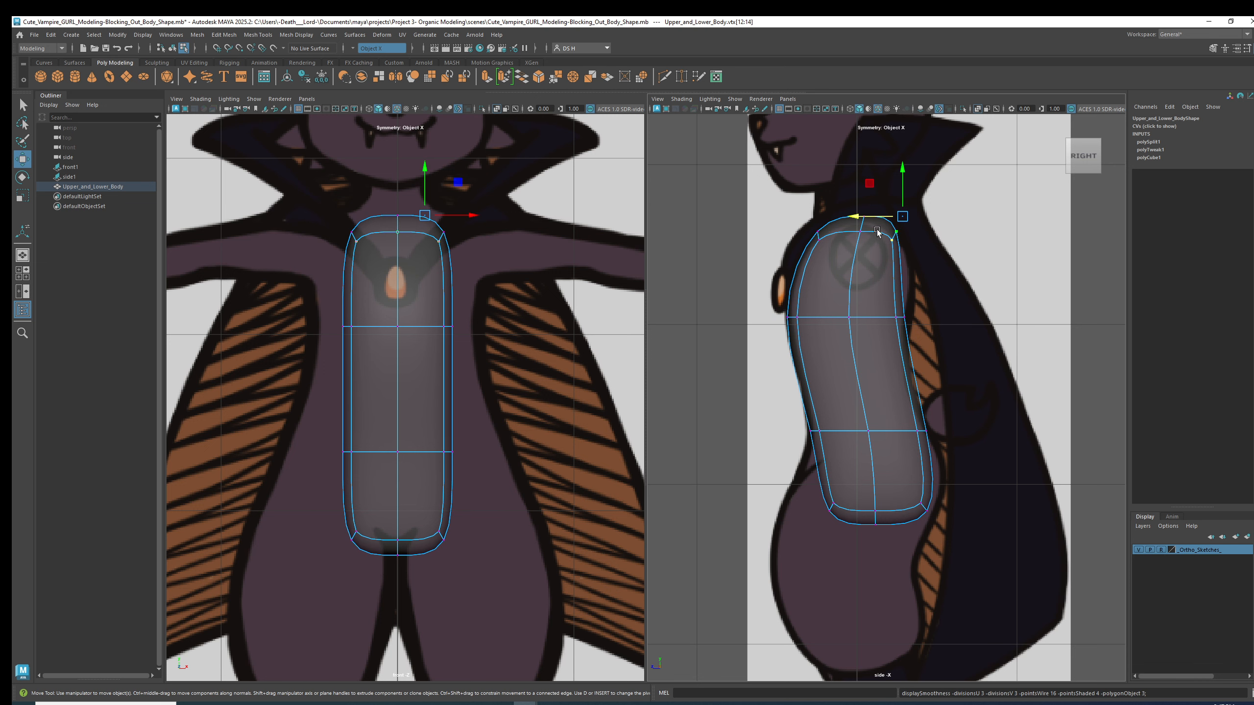
pyautogui.moveTo(899, 222); pyautogui.dragTo(924, 222)
pyautogui.moveTo(786, 217); pyautogui.dragTo(838, 255)
pyautogui.moveTo(769, 216); pyautogui.dragTo(751, 216)
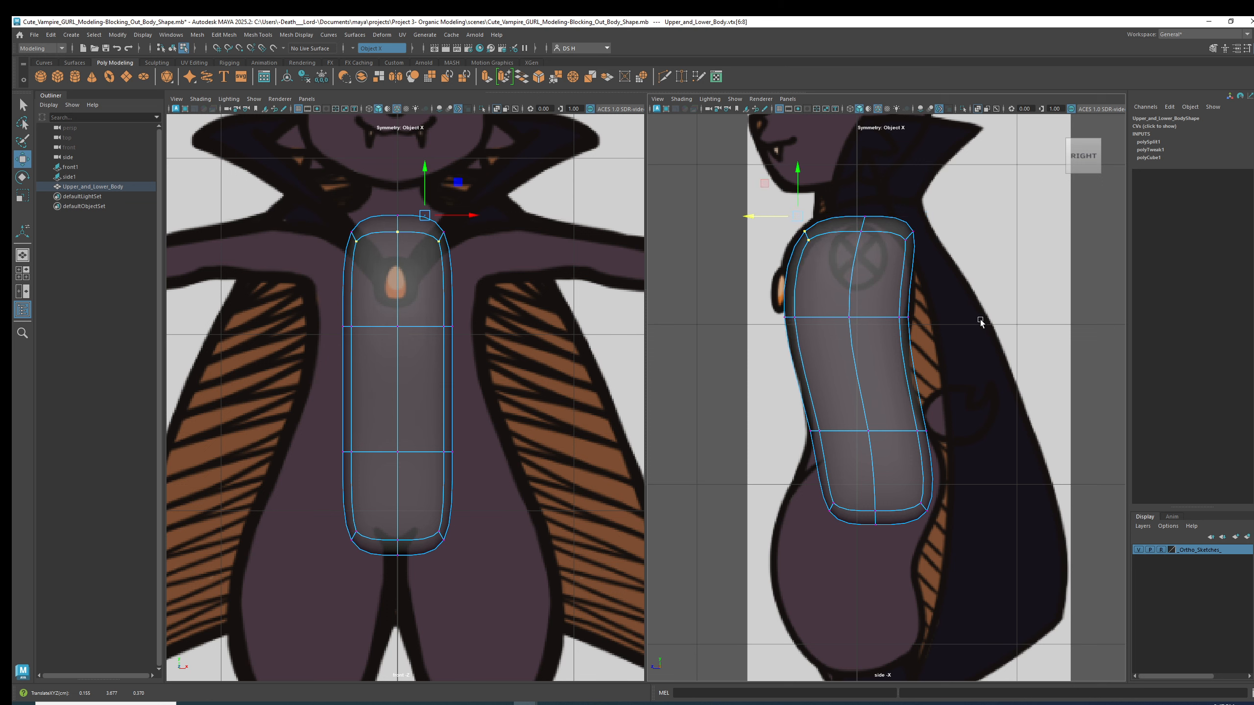
pyautogui.press('1')
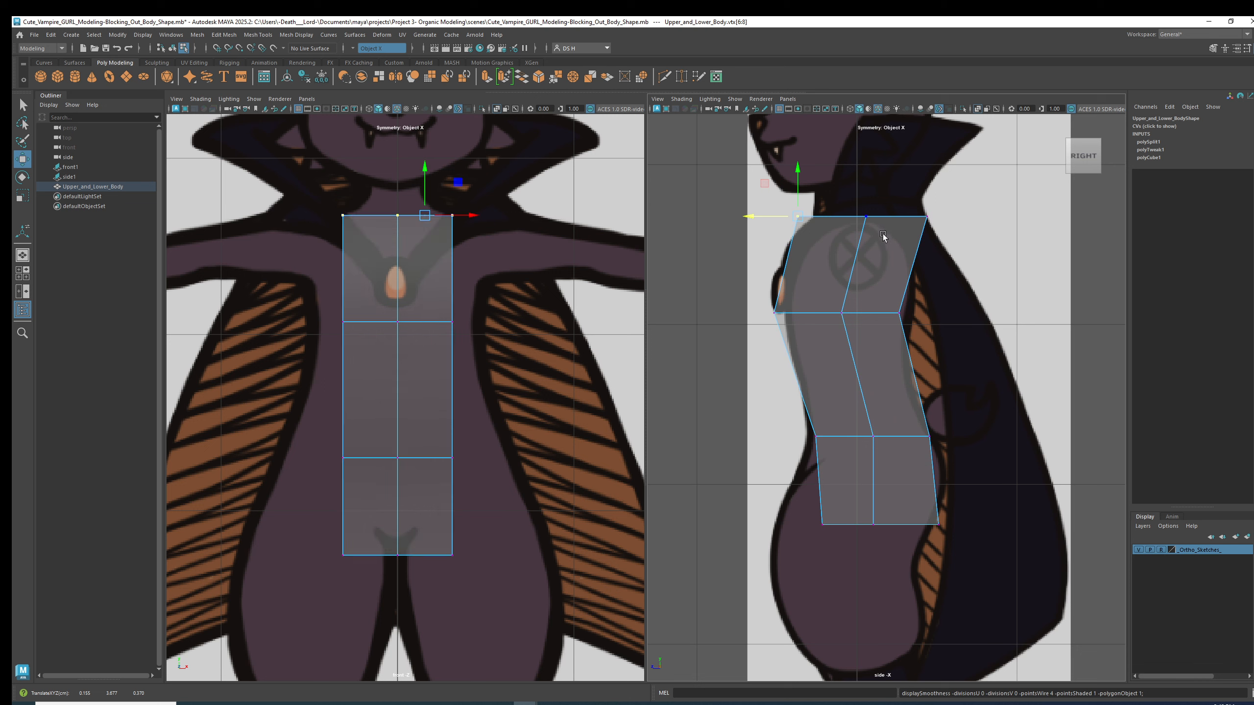
pyautogui.press('3')
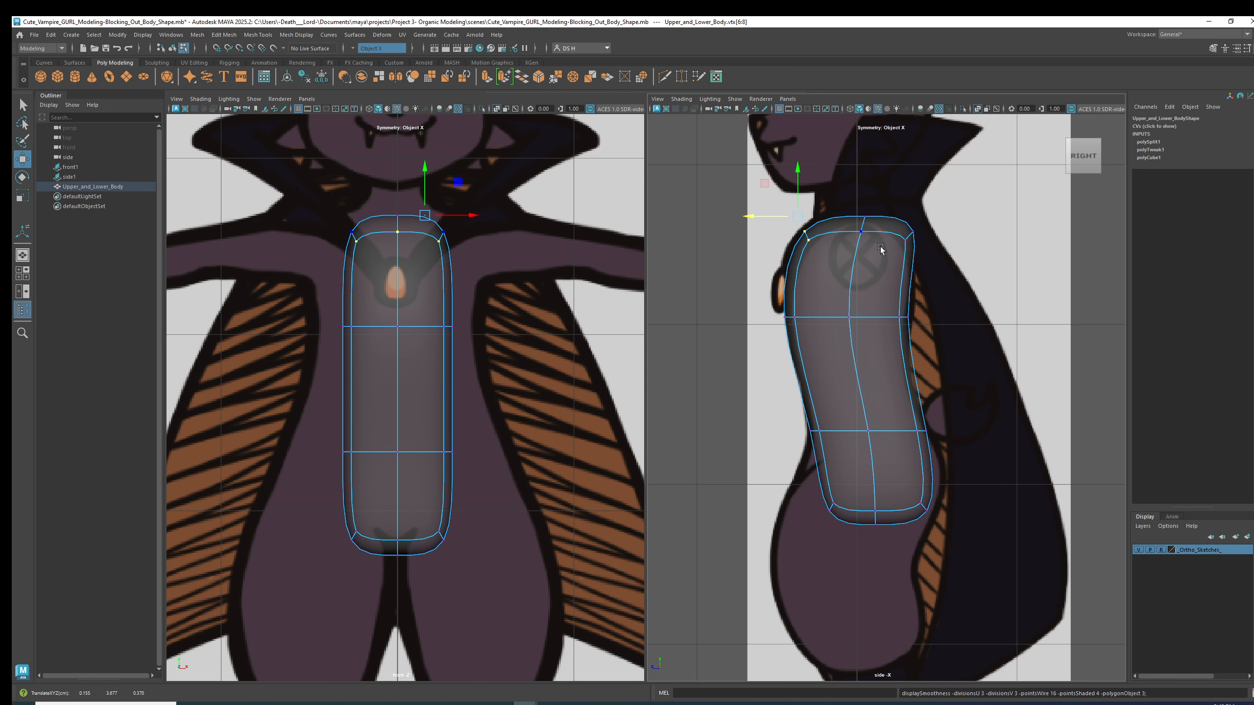
pyautogui.press('1')
pyautogui.press('3')
pyautogui.press('1')
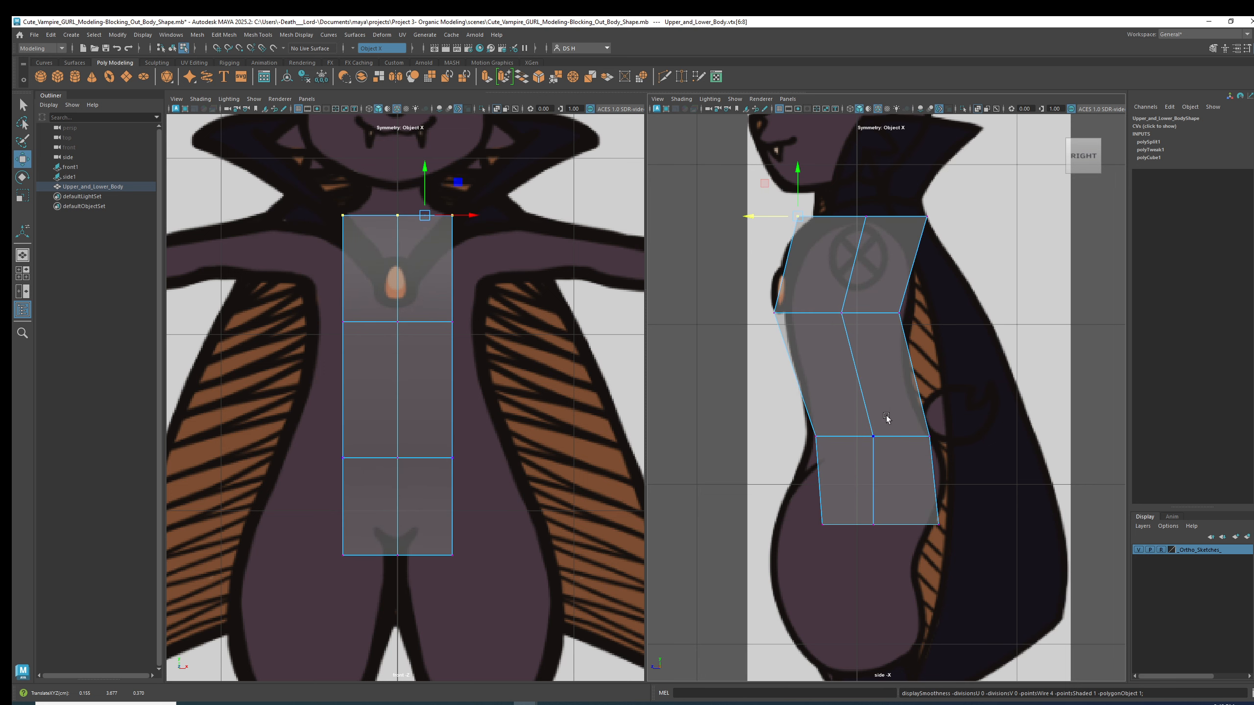
pyautogui.click(1051, 331)
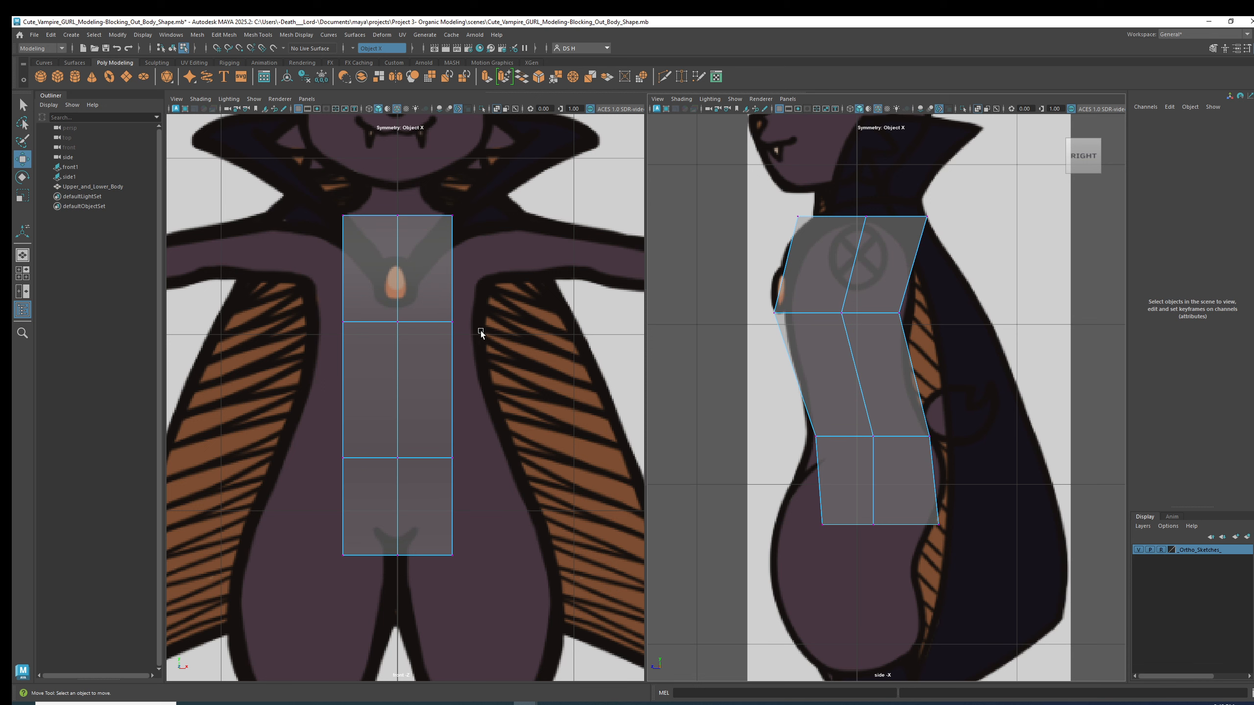
# Step: Raise the chest vertex row slightly and turn smooth mesh preview back on
pyautogui.keyDown('alt'); pyautogui.moveTo(476, 339); pyautogui.dragTo(475, 301, button='middle'); pyautogui.keyUp('alt')
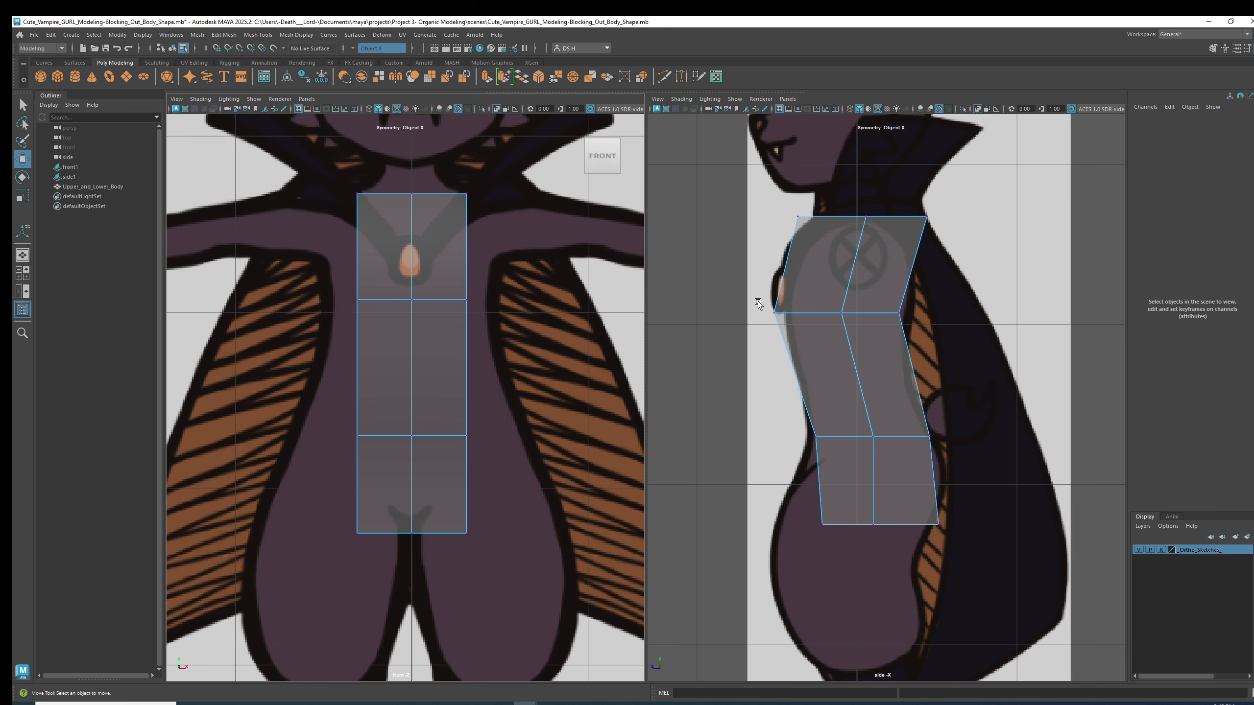
pyautogui.moveTo(756, 300); pyautogui.dragTo(919, 330)
pyautogui.moveTo(837, 273); pyautogui.dragTo(838, 269)
pyautogui.press('3')
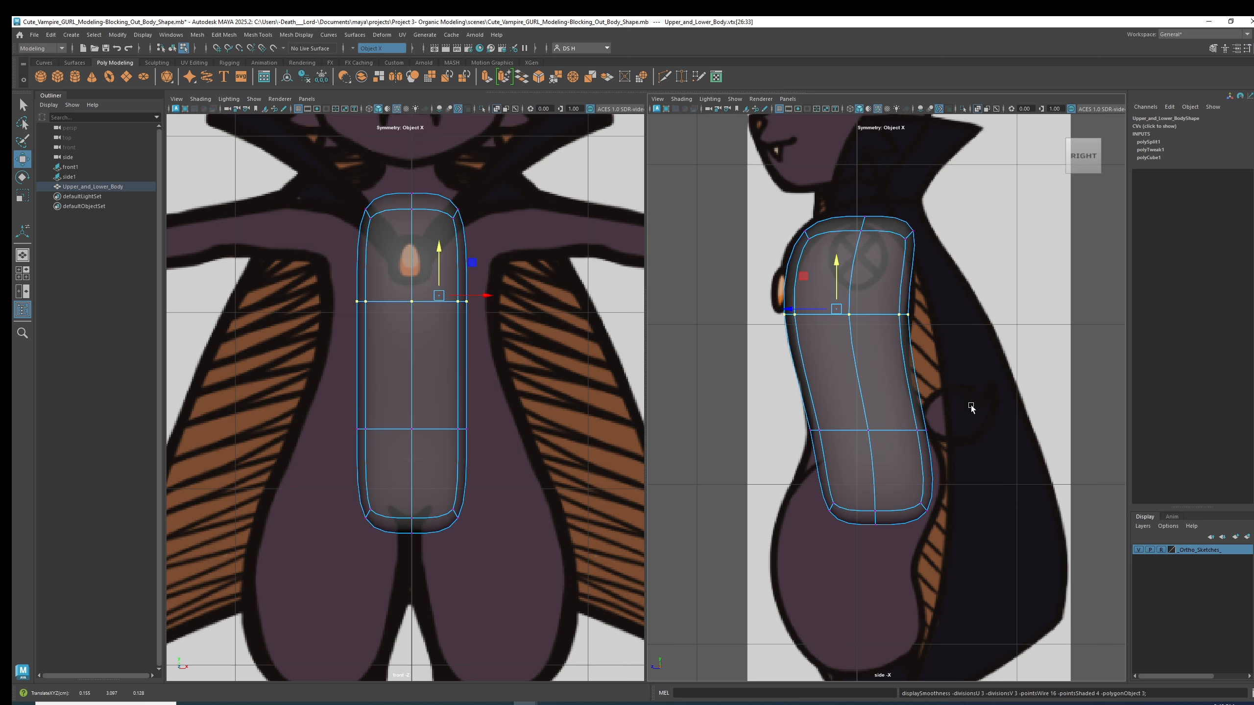
# Step: Insert a horizontal edge loop at about 48% between the chest and hip rows of the unsmoothed torso with Multi-Cut
pyautogui.press('1')
pyautogui.moveTo(879, 351); pyautogui.dragTo(1103, 197, button='right')
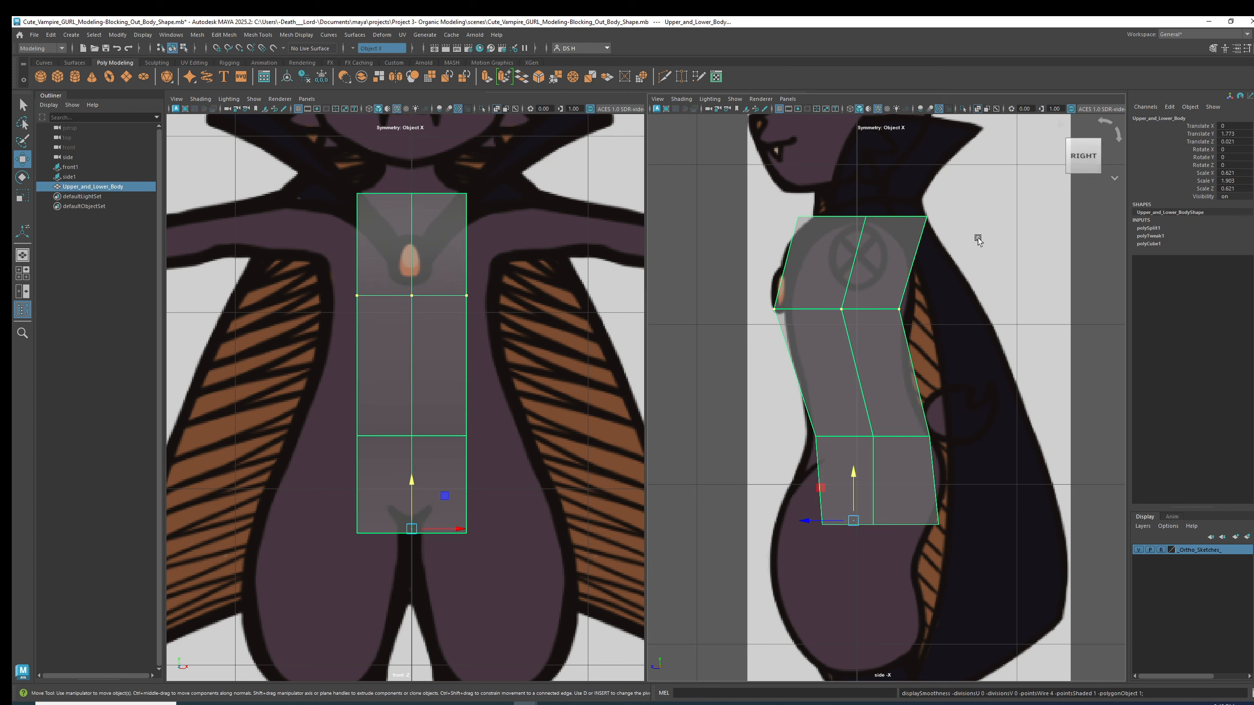
pyautogui.click(1009, 330)
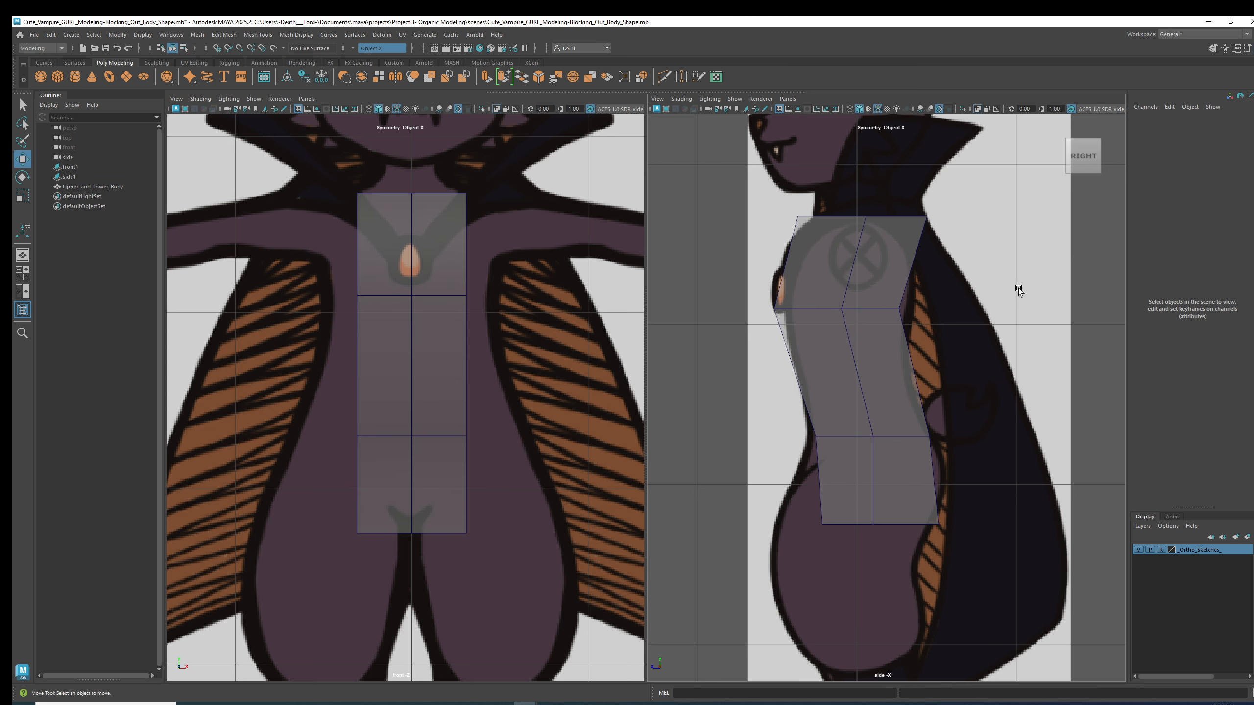
pyautogui.click(844, 353)
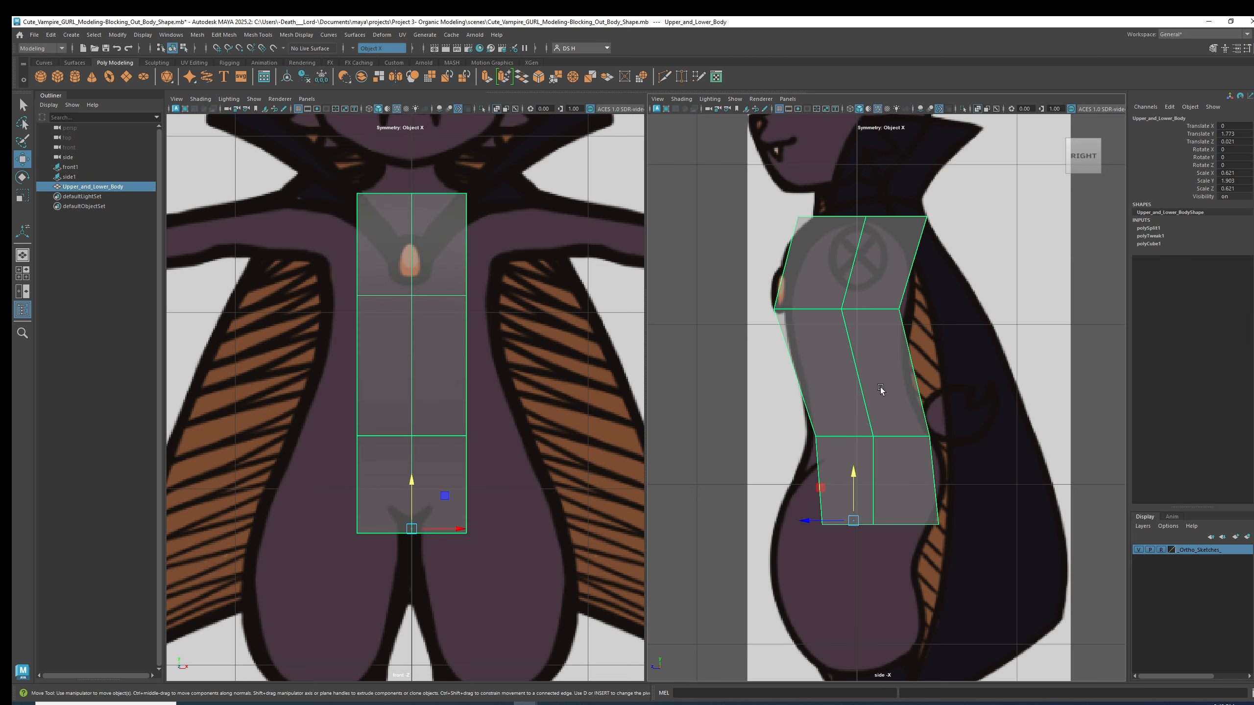
pyautogui.keyDown('shift'); pyautogui.rightClick(1001, 296); pyautogui.keyUp('shift')
pyautogui.keyDown('shift'); pyautogui.moveTo(1002, 296); pyautogui.dragTo(903, 299, button='right'); pyautogui.keyUp('shift')
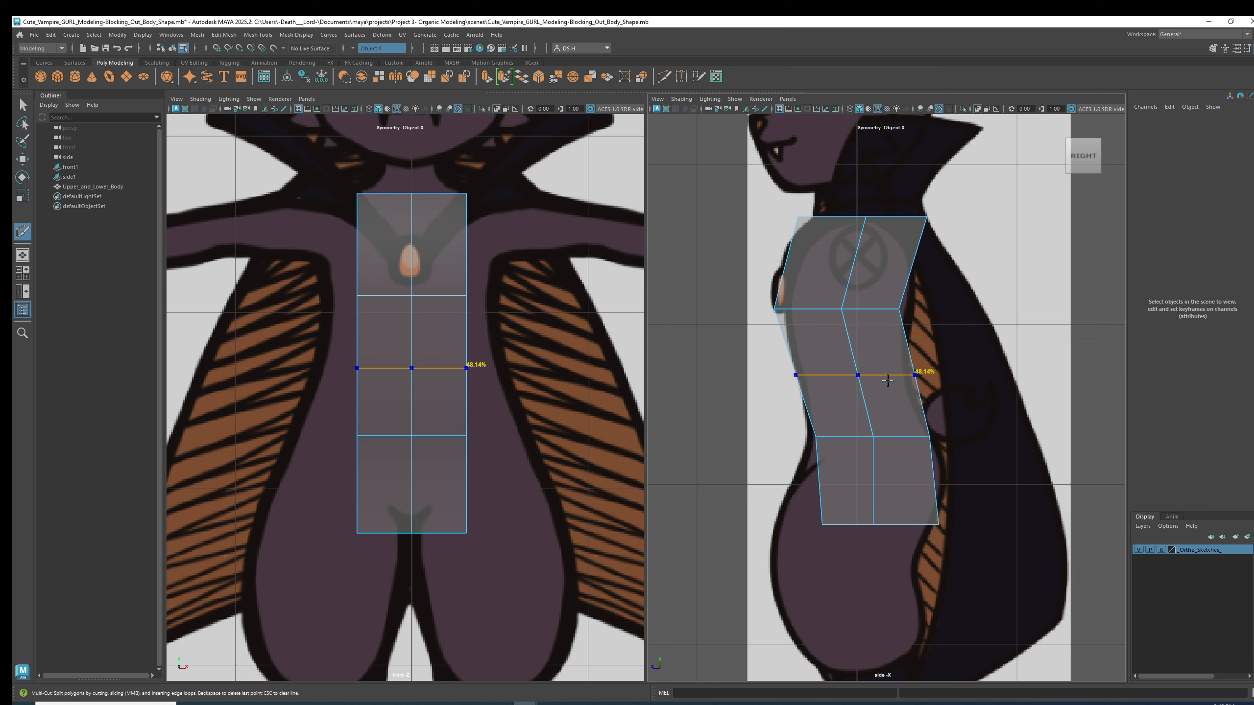
pyautogui.keyDown('ctrl'); pyautogui.click(887, 380); pyautogui.keyUp('ctrl')
pyautogui.press('q')
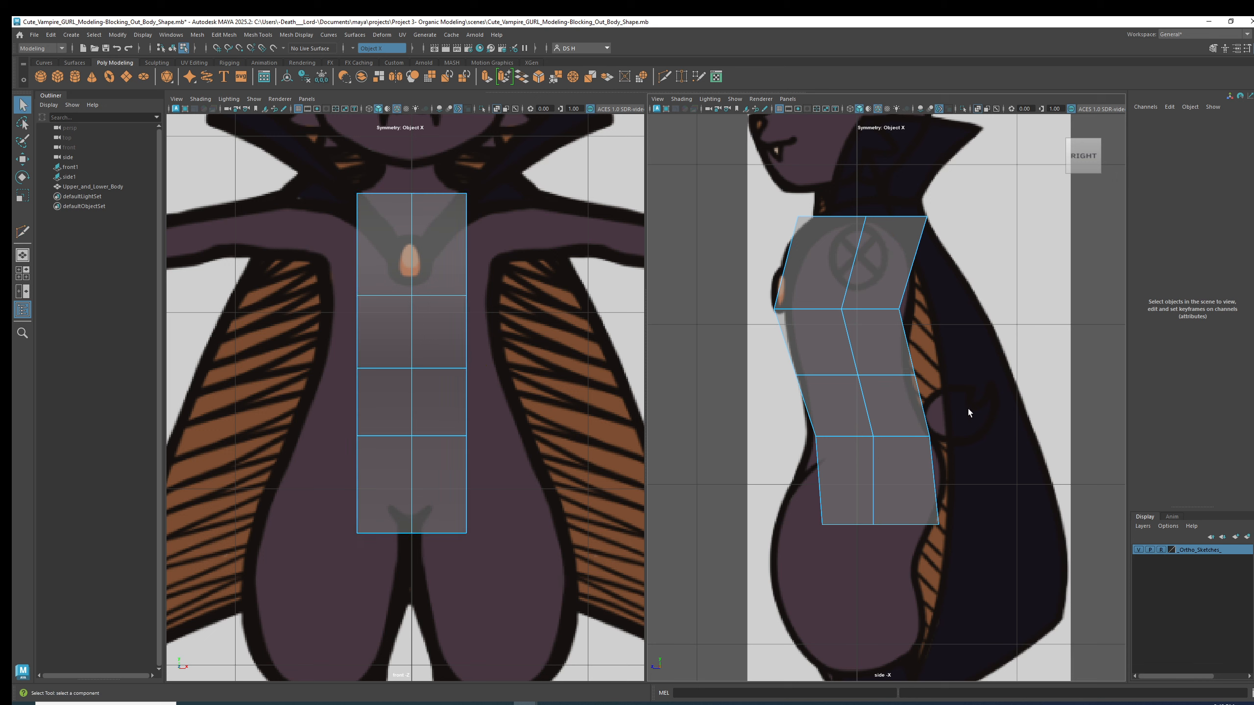
# Step: Move the new waist loop's back vertices forward in Z in the side view and check the curve with smooth mesh preview
pyautogui.moveTo(896, 364); pyautogui.dragTo(709, 349, button='right')
pyautogui.click(914, 375)
pyautogui.press('w')
pyautogui.moveTo(864, 380); pyautogui.dragTo(857, 378)
pyautogui.press('3')
pyautogui.moveTo(786, 363); pyautogui.dragTo(748, 375)
pyautogui.press('1')
pyautogui.press('3')
# Step: Widen the hip vertex row in the side view to match the sketch and lower the row slightly
pyautogui.moveTo(903, 428); pyautogui.dragTo(781, 437)
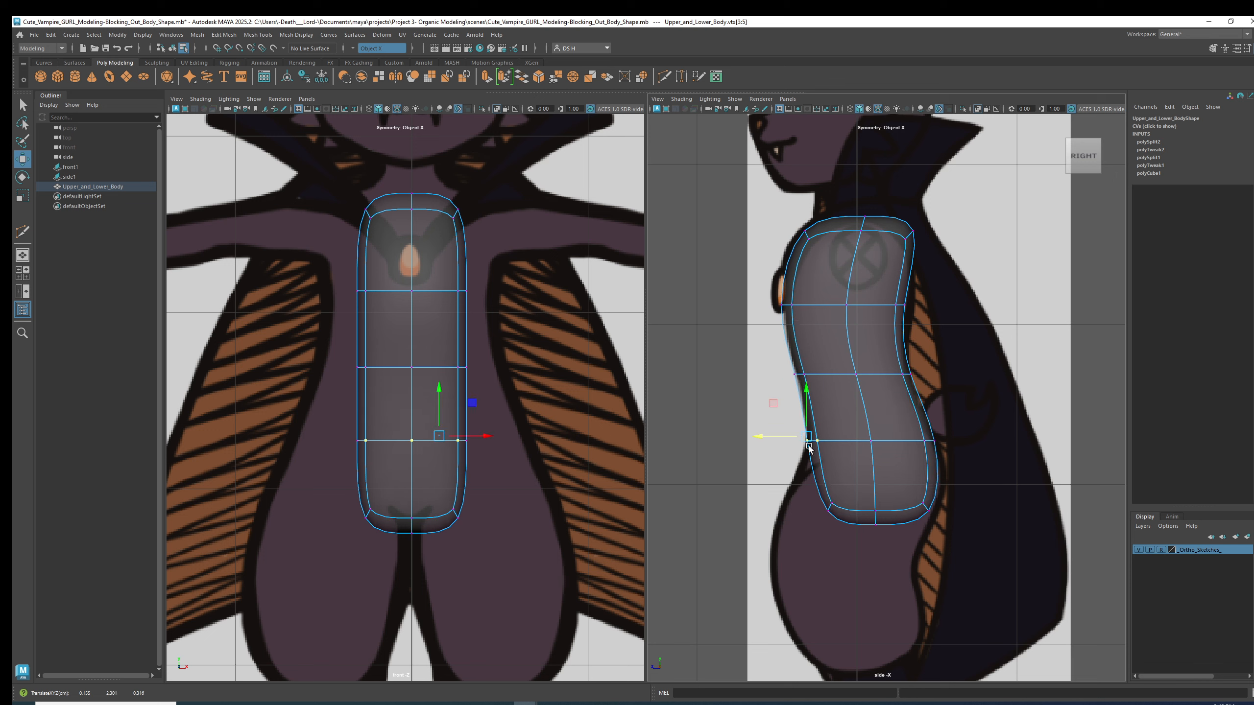
pyautogui.press('1')
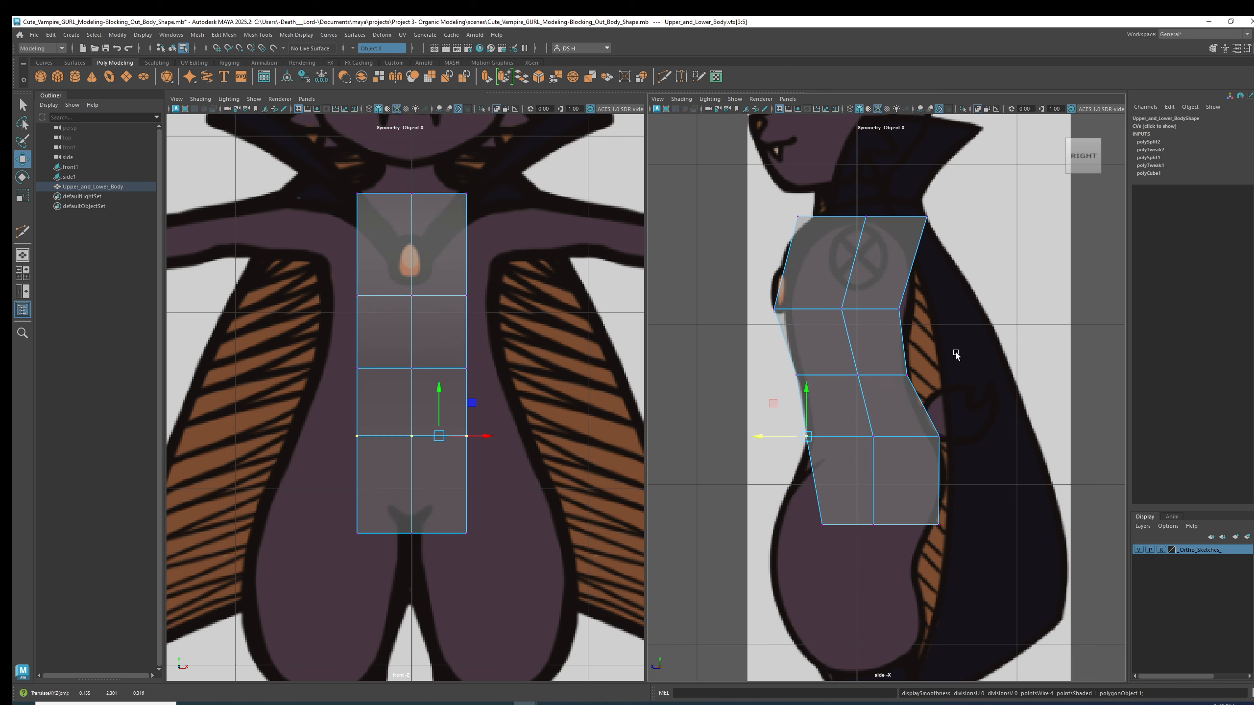
pyautogui.press('3')
pyautogui.moveTo(750, 411); pyautogui.dragTo(960, 465)
pyautogui.press('1')
pyautogui.moveTo(873, 394); pyautogui.dragTo(867, 404)
# Step: Raise the chest vertex row slightly and check its fit with smooth mesh preview
pyautogui.moveTo(746, 304); pyautogui.dragTo(948, 328)
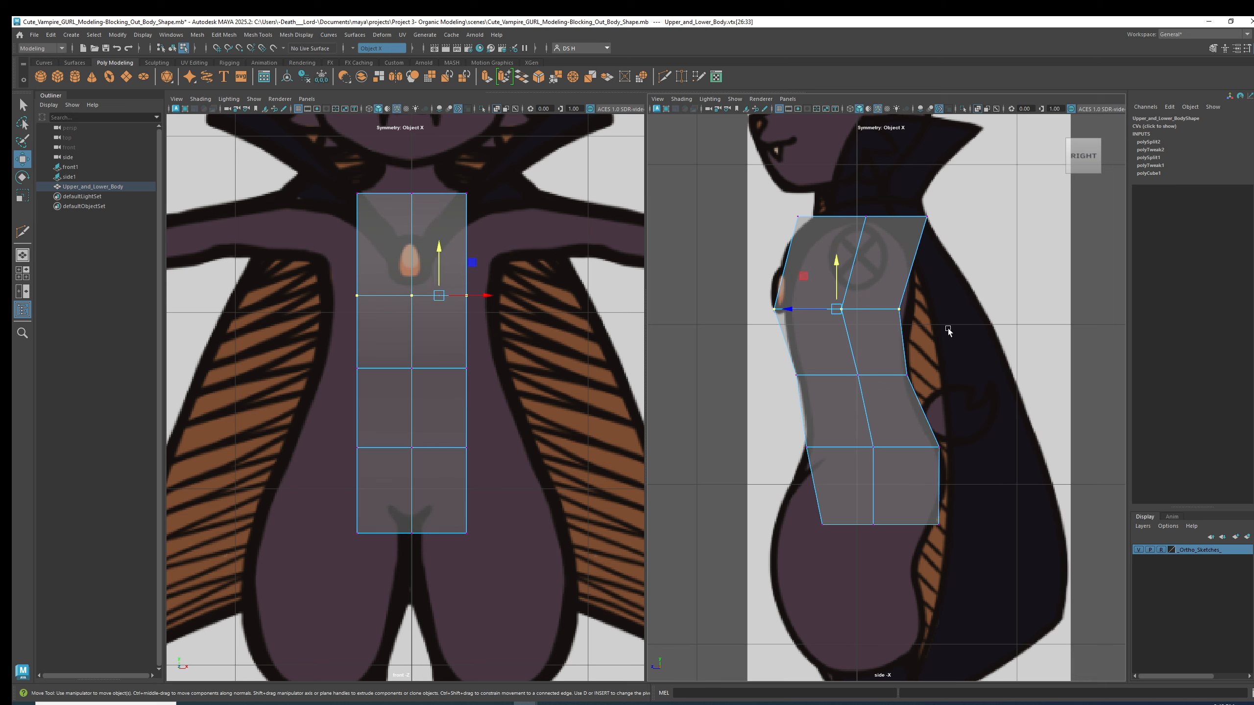
pyautogui.moveTo(837, 267); pyautogui.dragTo(836, 257)
pyautogui.press('3')
pyautogui.press('1')
# Step: Pull the chest row's back vertices backward and raise the middle vertices of the torso's top in the side view
pyautogui.moveTo(933, 318); pyautogui.dragTo(761, 301)
pyautogui.press('3')
pyautogui.moveTo(820, 248); pyautogui.dragTo(788, 217)
pyautogui.moveTo(897, 220); pyautogui.dragTo(865, 197)
pyautogui.moveTo(825, 242); pyautogui.dragTo(876, 237)
pyautogui.keyDown('alt'); pyautogui.moveTo(378, 254); pyautogui.dragTo(392, 310, button='middle'); pyautogui.keyUp('alt')
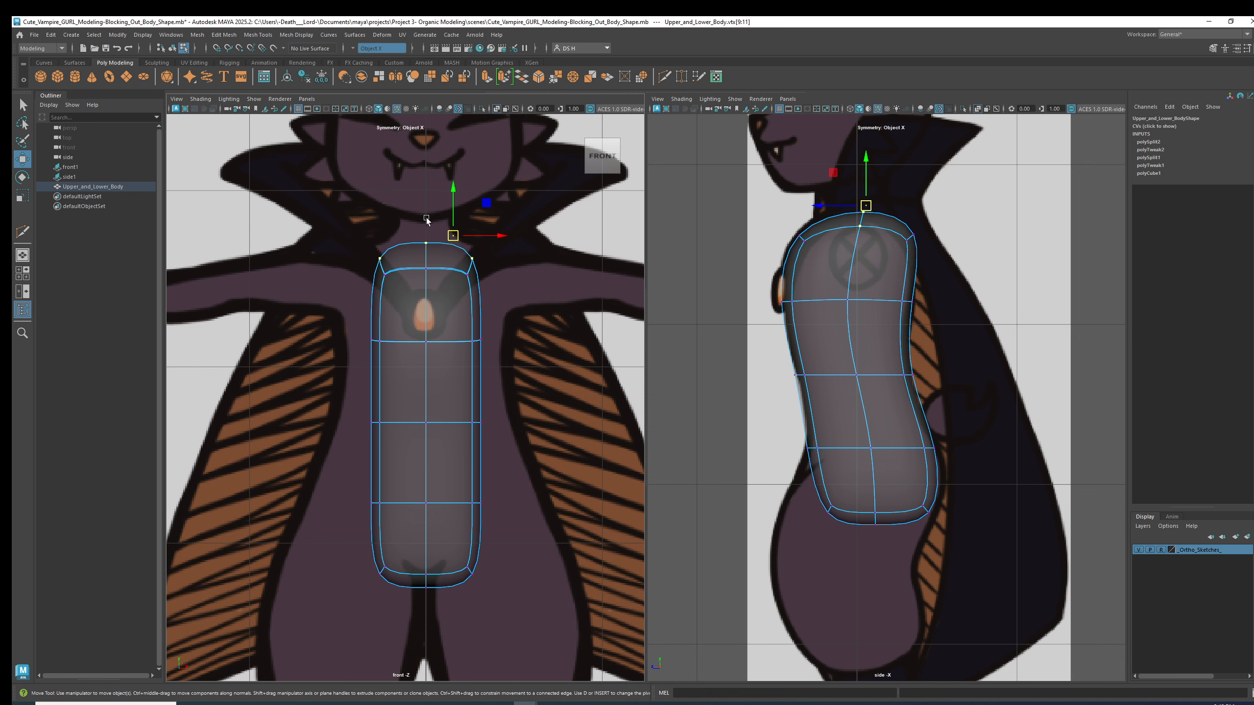
pyautogui.scroll(-5, 532, 275)
pyautogui.scroll(3, 565, 371)
pyautogui.scroll(2, 565, 371)
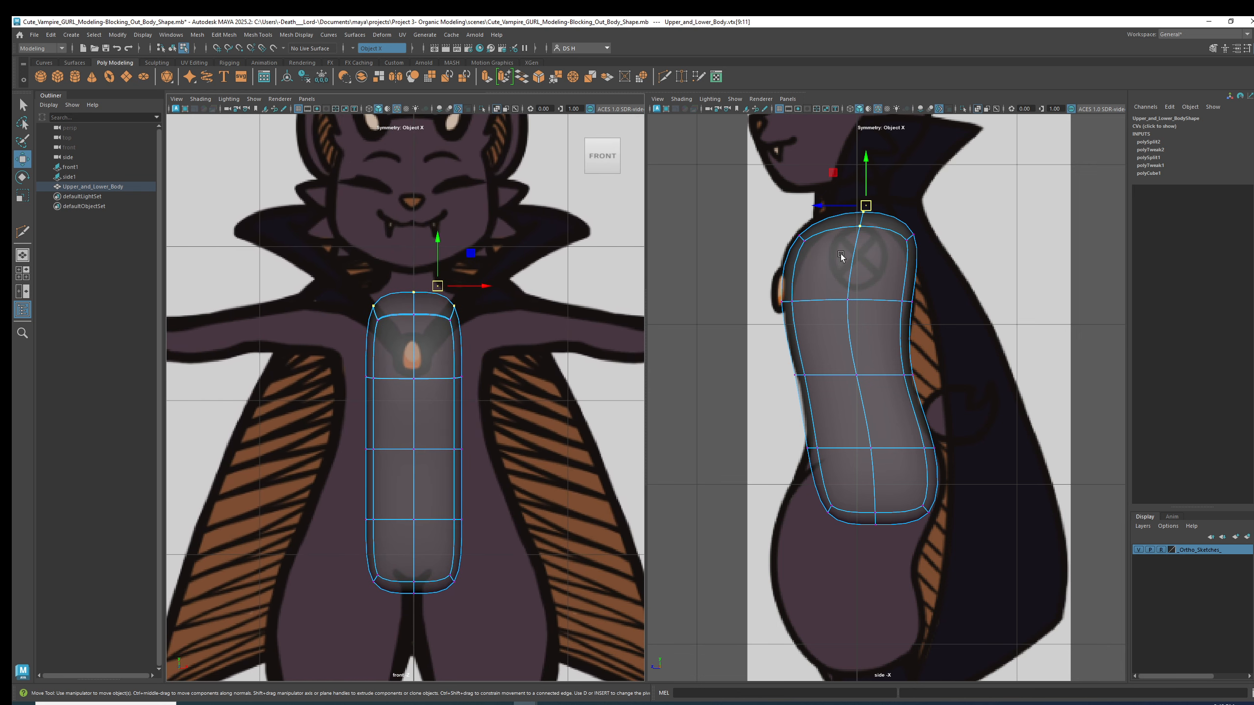
pyautogui.press('1')
pyautogui.moveTo(833, 172); pyautogui.dragTo(907, 235)
pyautogui.hotkey('ctrl', 'z')
pyautogui.press('3')
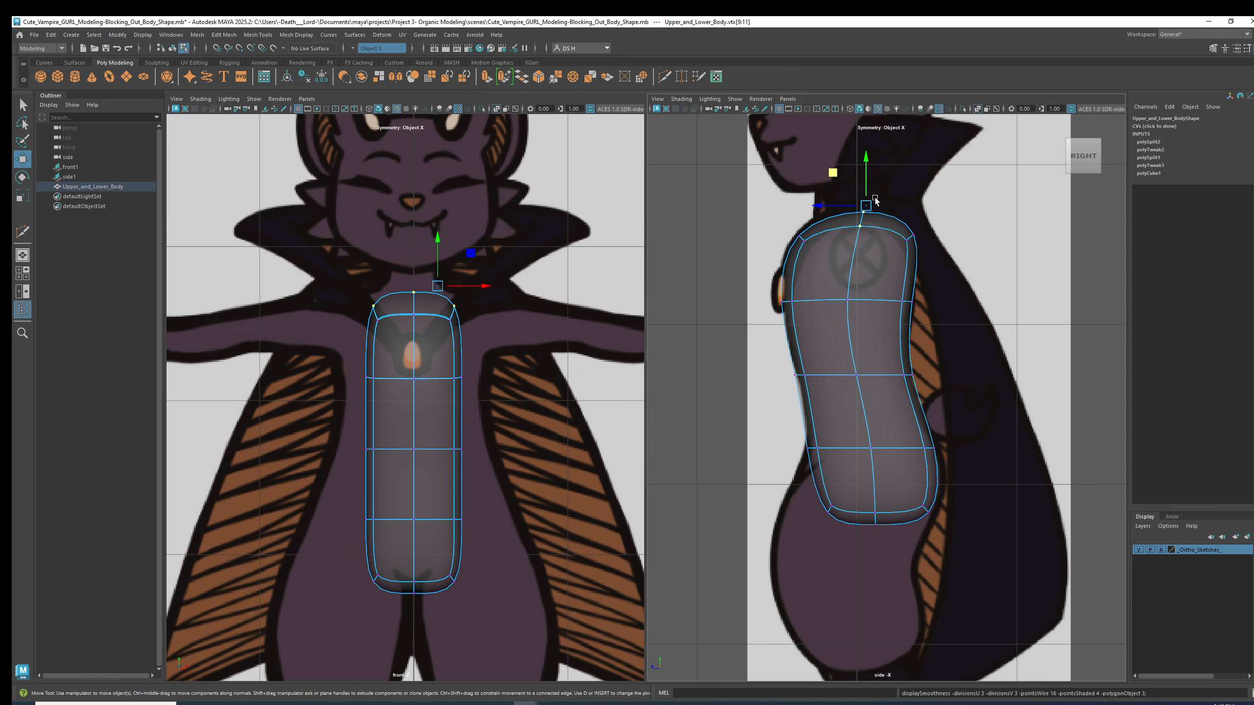
pyautogui.press('1')
pyautogui.press('3')
# Step: Frame the torso in the perspective view and examine its smoothed shape before returning to the front and side views
pyautogui.press('space')
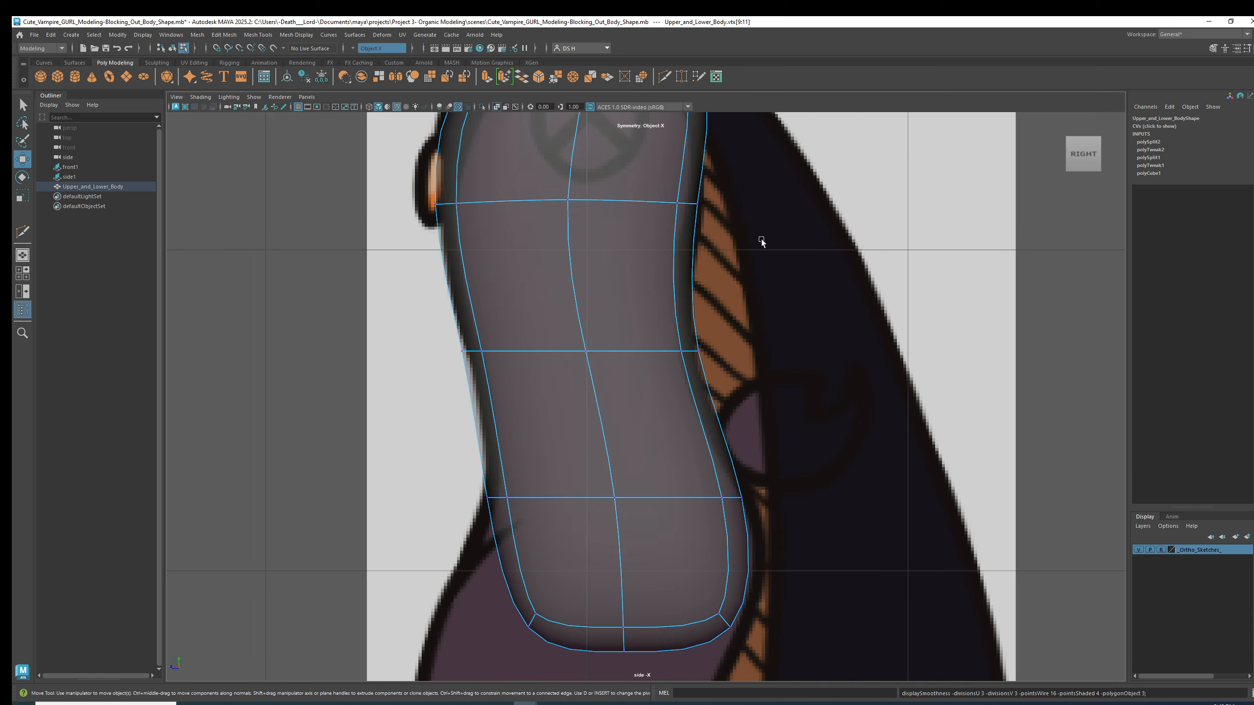
pyautogui.press('space')
pyautogui.press('space')
pyautogui.press('space')
pyautogui.moveTo(721, 115); pyautogui.dragTo(711, 439)
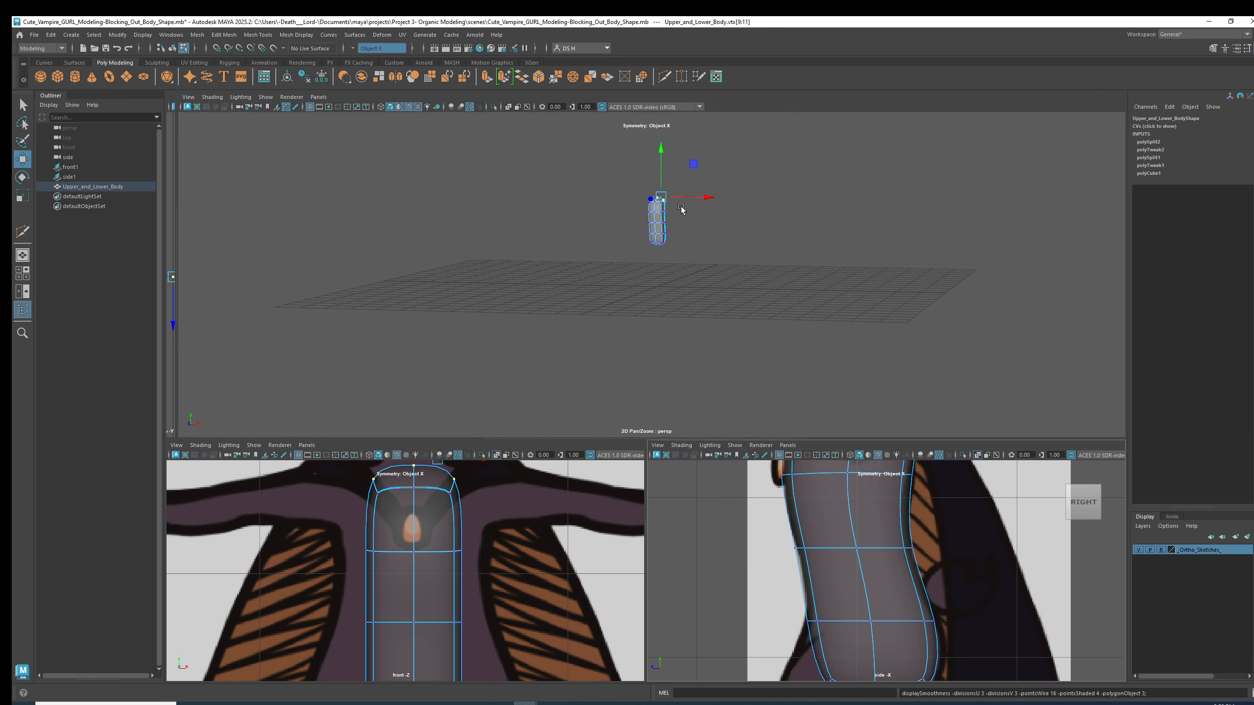
pyautogui.press('f')
pyautogui.scroll(-5, 683, 281)
pyautogui.keyDown('alt'); pyautogui.moveTo(700, 342); pyautogui.dragTo(769, 244, button='middle'); pyautogui.keyUp('alt')
pyautogui.keyDown('alt'); pyautogui.moveTo(769, 244); pyautogui.dragTo(435, 267, button='right'); pyautogui.keyUp('alt')
pyautogui.keyDown('alt'); pyautogui.moveTo(436, 267); pyautogui.dragTo(778, 267); pyautogui.keyUp('alt')
pyautogui.moveTo(683, 278)
pyautogui.keyDown('alt'); pyautogui.mouseDown()
pyautogui.moveTo(731, 277)
pyautogui.moveTo(641, 275)
pyautogui.moveTo(745, 270)
pyautogui.moveTo(706, 273)
pyautogui.mouseUp(); pyautogui.keyUp('alt')
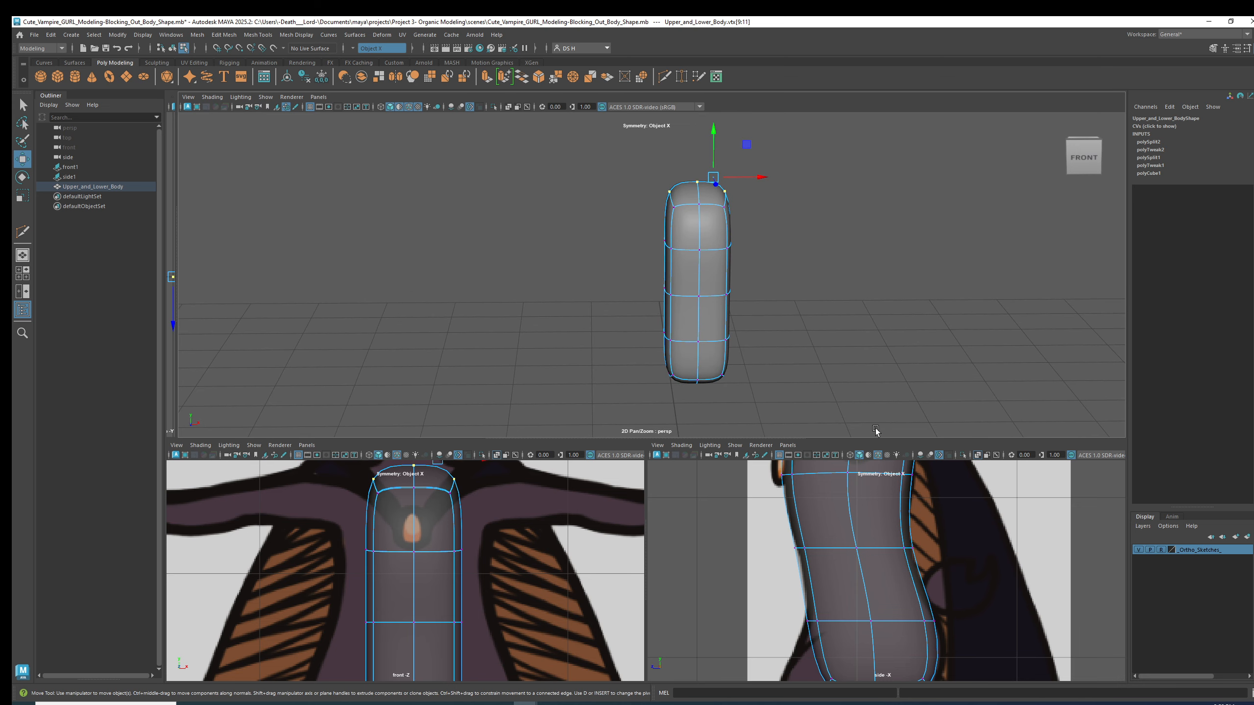
pyautogui.moveTo(868, 439); pyautogui.dragTo(812, 33)
pyautogui.keyDown('alt'); pyautogui.moveTo(888, 276); pyautogui.dragTo(888, 332, button='middle'); pyautogui.keyUp('alt')
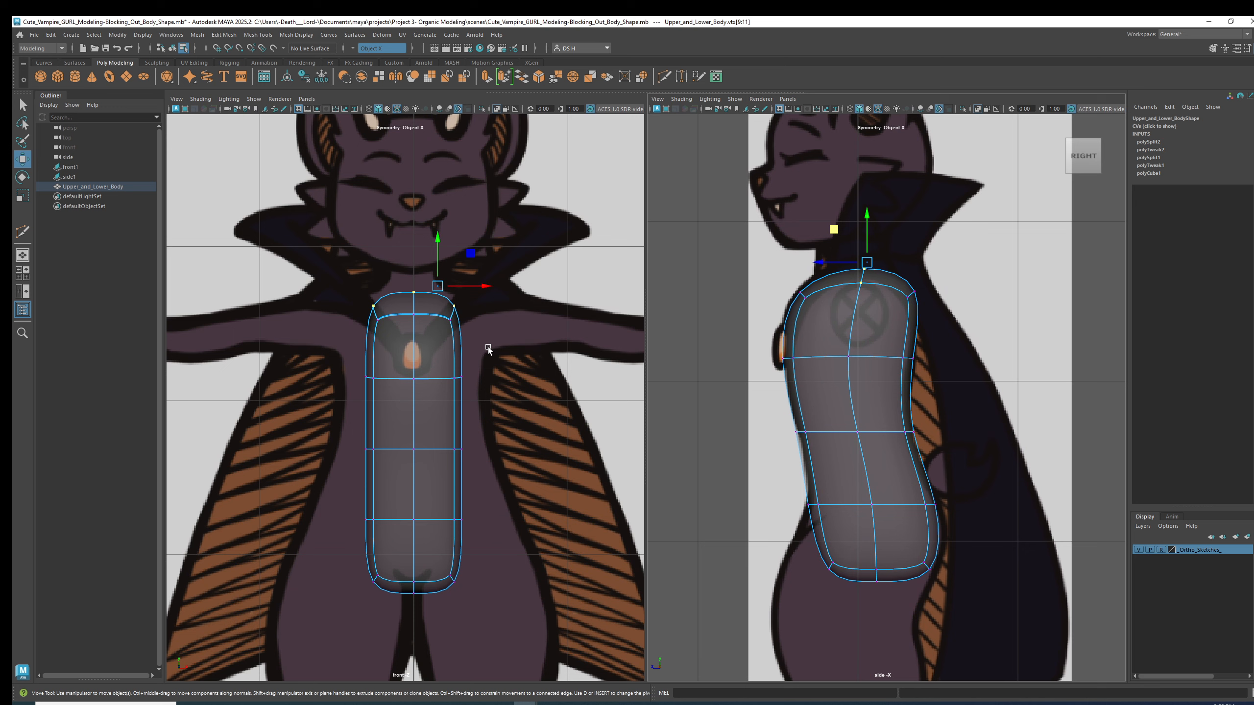
# Step: Widen the chest and waist vertex rows symmetrically in X to match the front sketch
pyautogui.moveTo(440, 356); pyautogui.dragTo(505, 411)
pyautogui.keyDown('alt'); pyautogui.moveTo(491, 379); pyautogui.dragTo(506, 390, button='middle'); pyautogui.keyUp('alt')
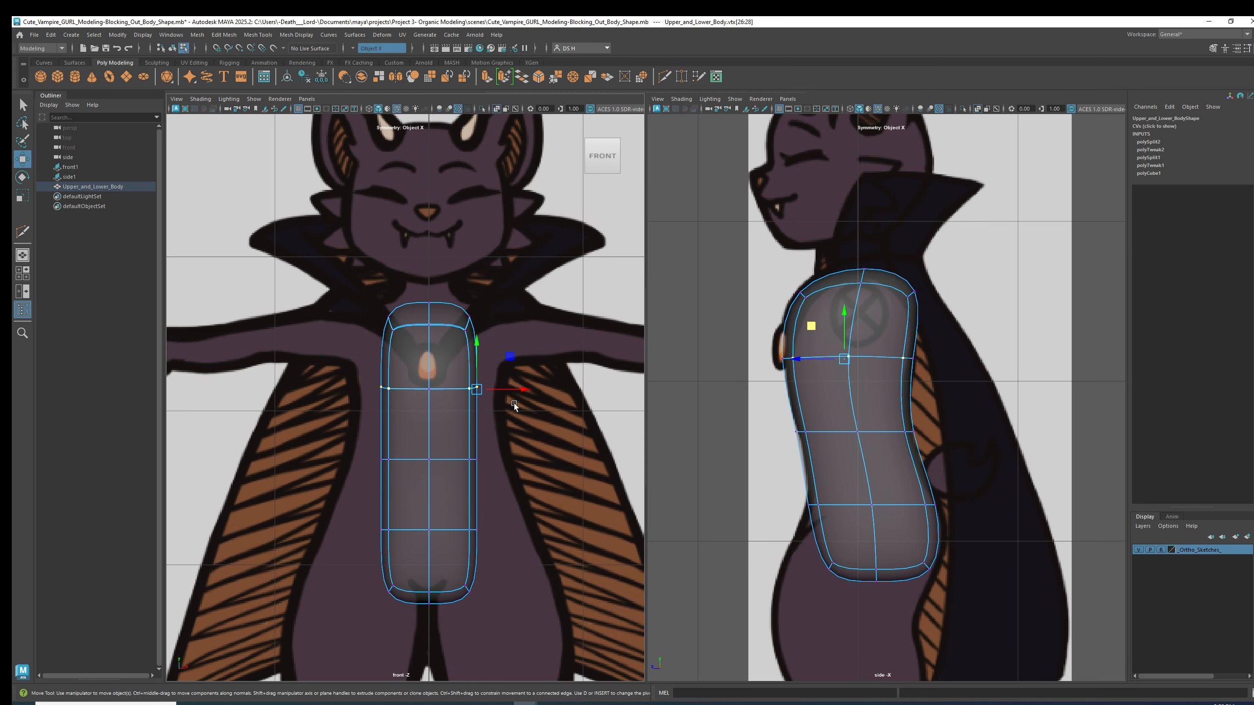
pyautogui.moveTo(517, 390); pyautogui.dragTo(547, 392)
pyautogui.moveTo(461, 433); pyautogui.dragTo(542, 462)
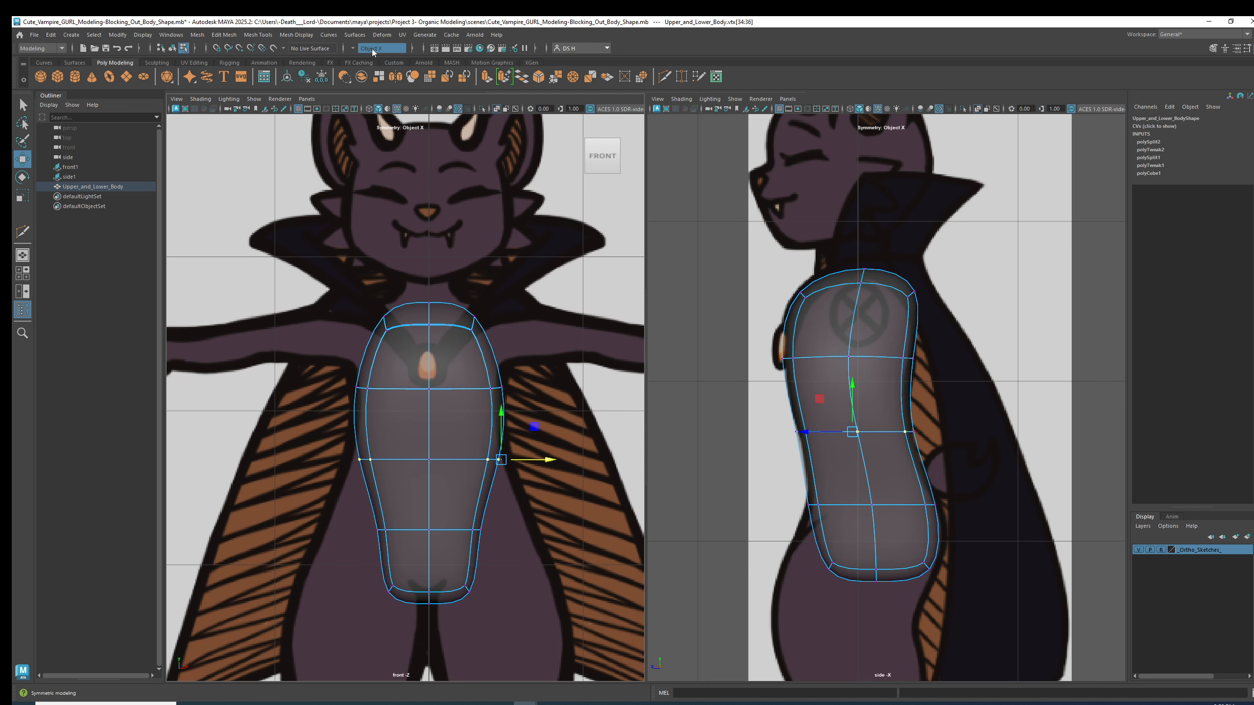
# Step: Widen the hip and bottom vertex rows symmetrically in X to follow the hips in the front sketch
pyautogui.keyDown('alt'); pyautogui.moveTo(501, 486); pyautogui.dragTo(471, 379, button='middle'); pyautogui.keyUp('alt')
pyautogui.moveTo(475, 453); pyautogui.dragTo(545, 423)
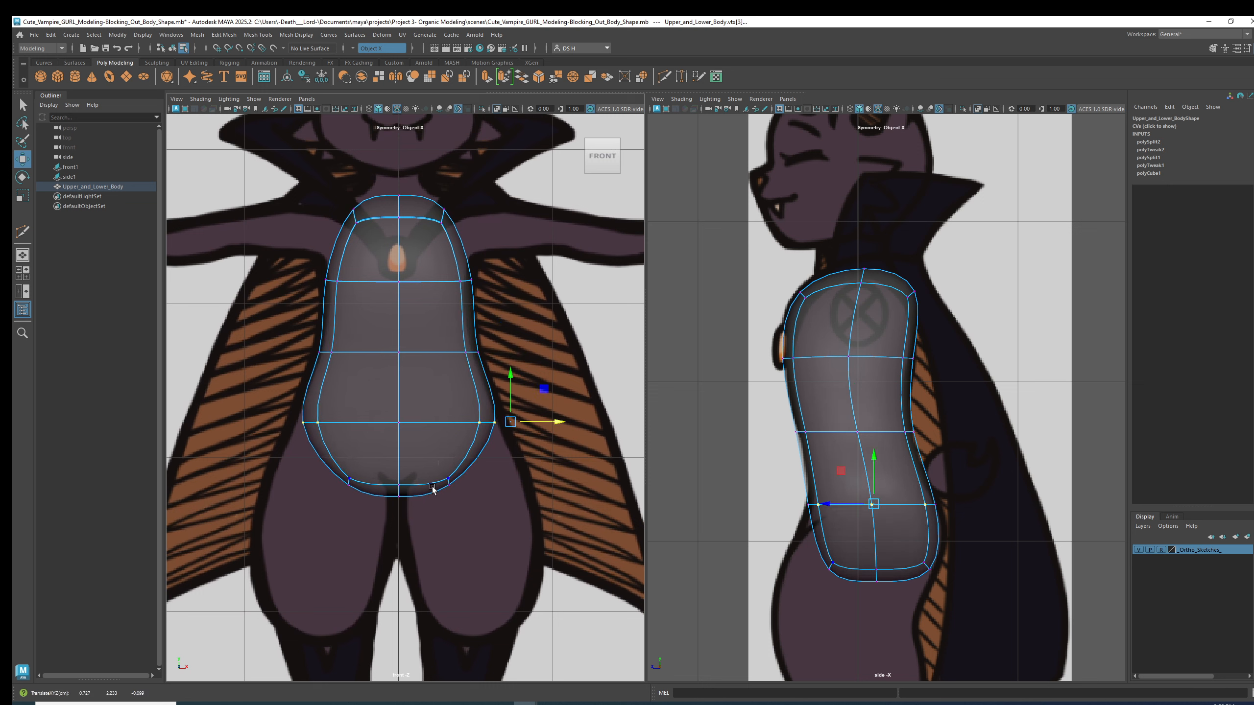
pyautogui.moveTo(445, 479); pyautogui.dragTo(562, 503)
# Step: Move the torso's outer top vertices outward in X to match the shoulder width in the front sketch
pyautogui.keyDown('alt'); pyautogui.moveTo(446, 390); pyautogui.dragTo(435, 466, button='middle'); pyautogui.keyUp('alt')
pyautogui.moveTo(463, 295); pyautogui.dragTo(495, 335)
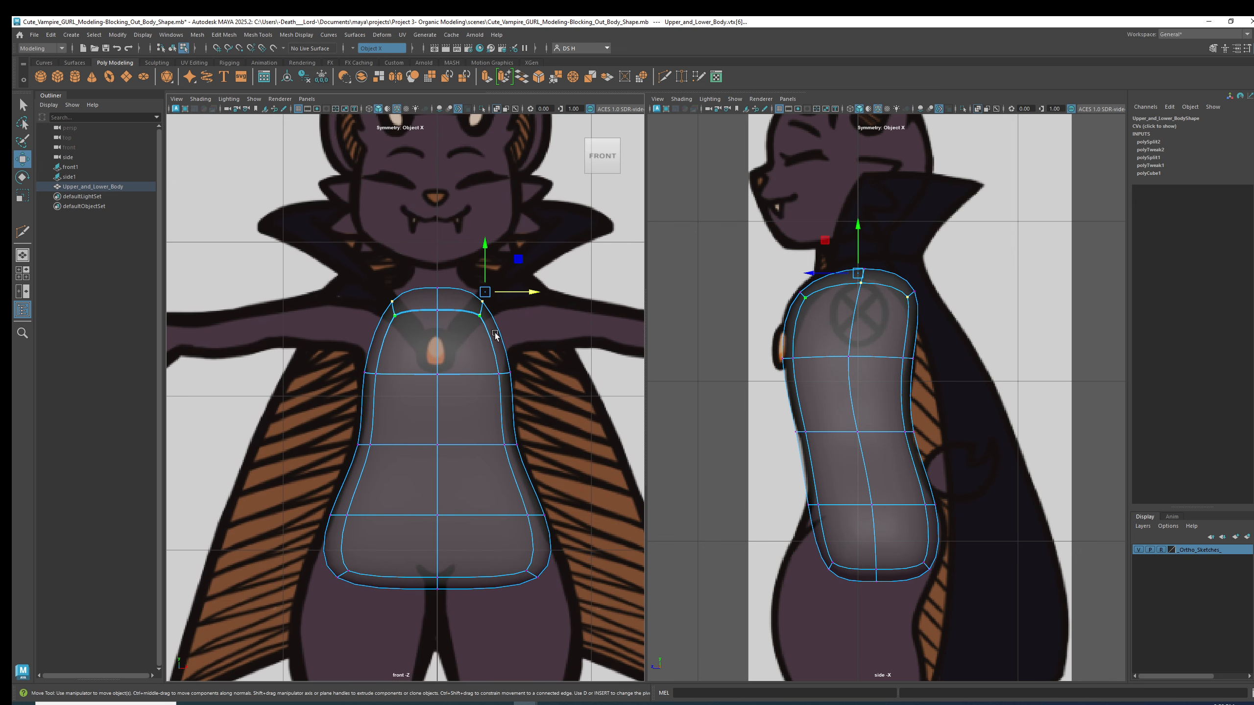
pyautogui.moveTo(527, 295); pyautogui.dragTo(562, 291)
# Step: Slope the shoulders by raising the top centre vertices and lowering the outer top vertices, checking with smooth mesh preview
pyautogui.moveTo(462, 321); pyautogui.dragTo(414, 271)
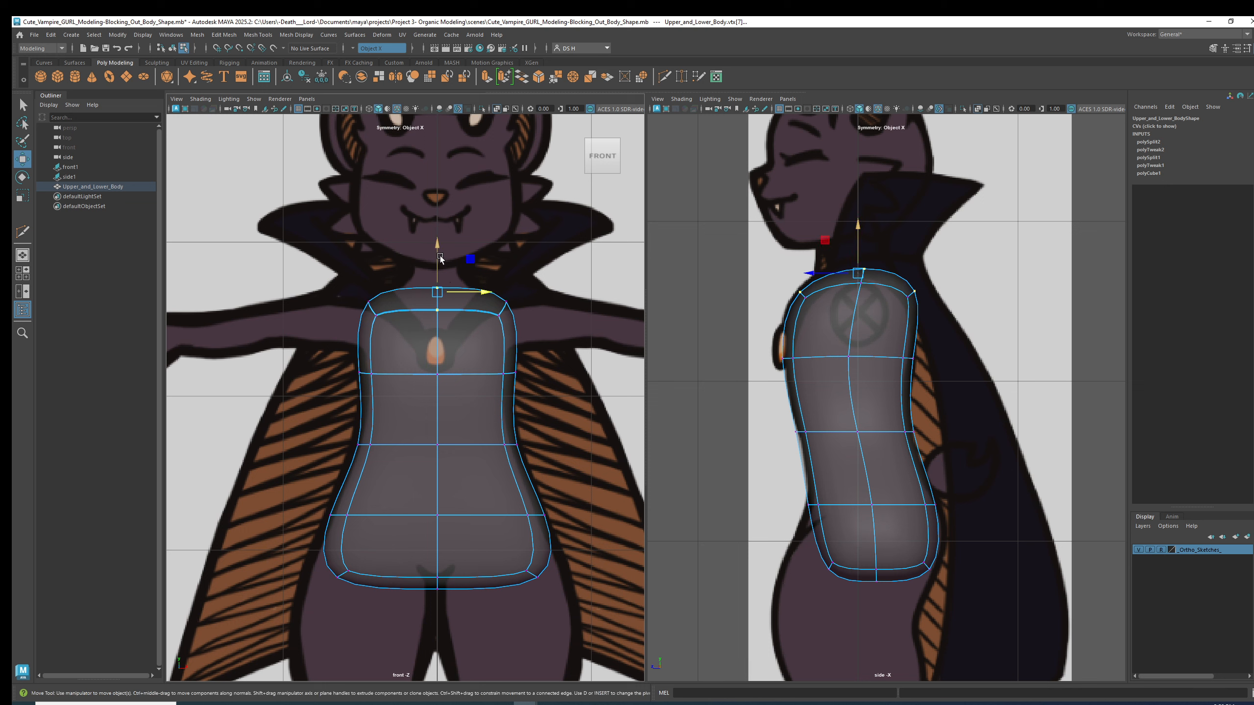
pyautogui.moveTo(441, 246); pyautogui.dragTo(434, 240)
pyautogui.moveTo(404, 333); pyautogui.dragTo(350, 287)
pyautogui.press('1')
pyautogui.press('3')
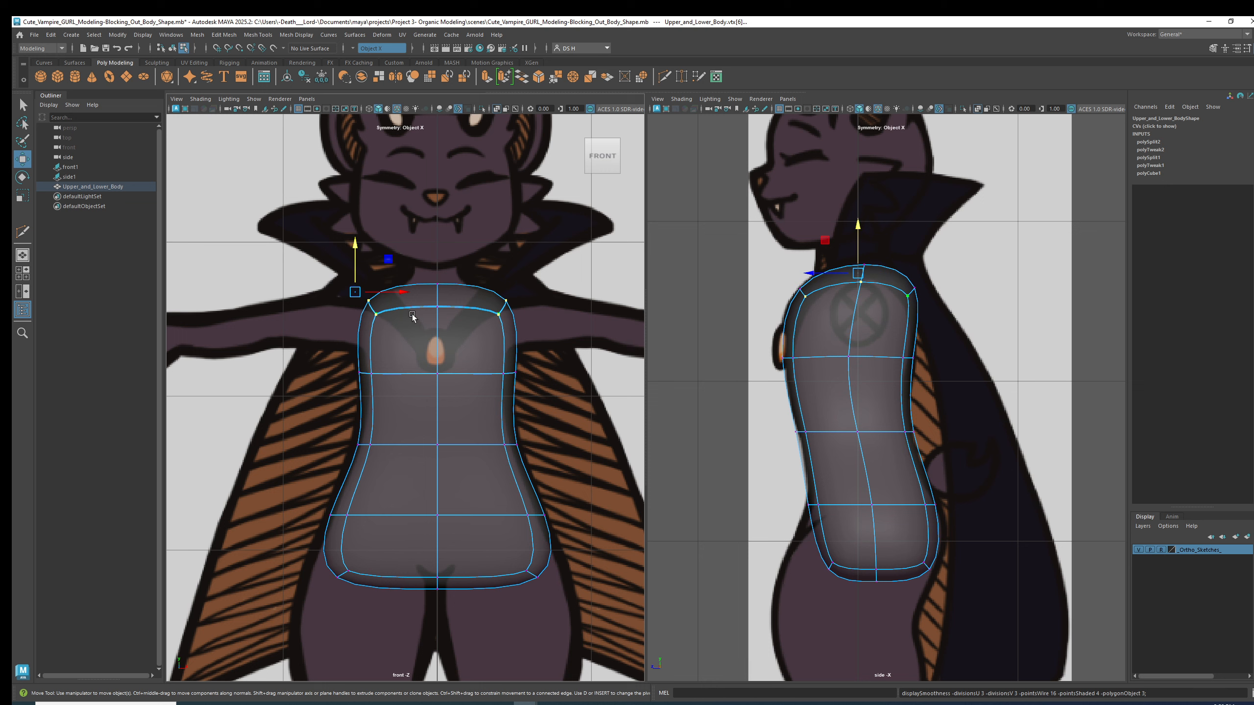
pyautogui.press('1')
pyautogui.moveTo(355, 249); pyautogui.dragTo(357, 261)
pyautogui.press('3')
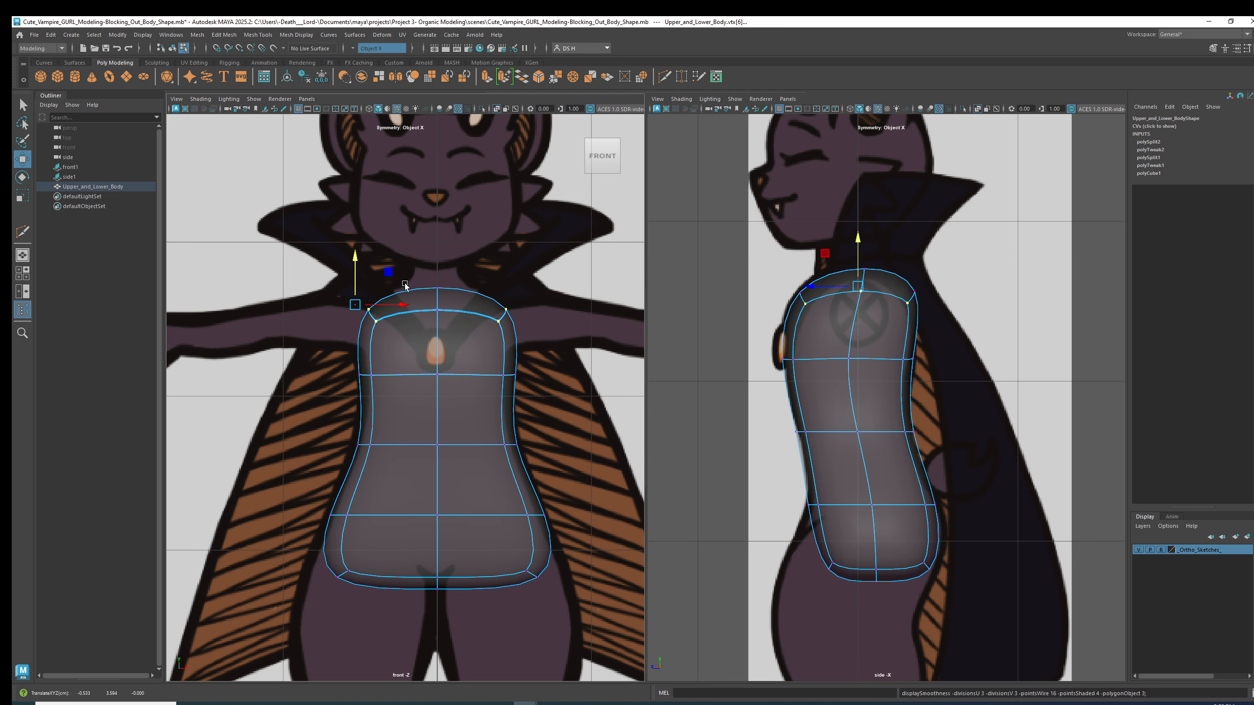
# Step: Move the hip row's back vertices slightly backward in Z in the side view and compare smoothed and unsmoothed shapes
pyautogui.moveTo(836, 381)
pyautogui.keyDown('alt'); pyautogui.mouseDown(button='middle')
pyautogui.moveTo(839, 398)
pyautogui.moveTo(840, 373)
pyautogui.mouseUp(button='middle'); pyautogui.keyUp('alt')
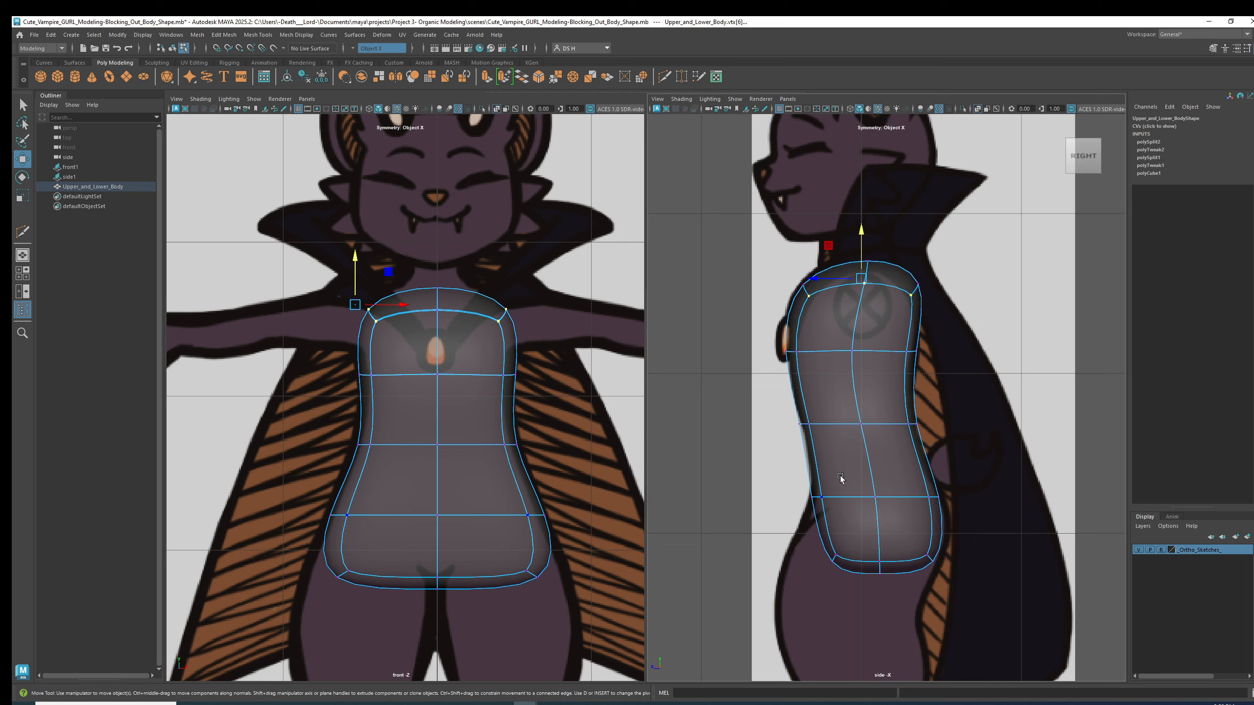
pyautogui.moveTo(913, 499)
pyautogui.mouseDown()
pyautogui.moveTo(935, 503)
pyautogui.moveTo(899, 500)
pyautogui.mouseUp()
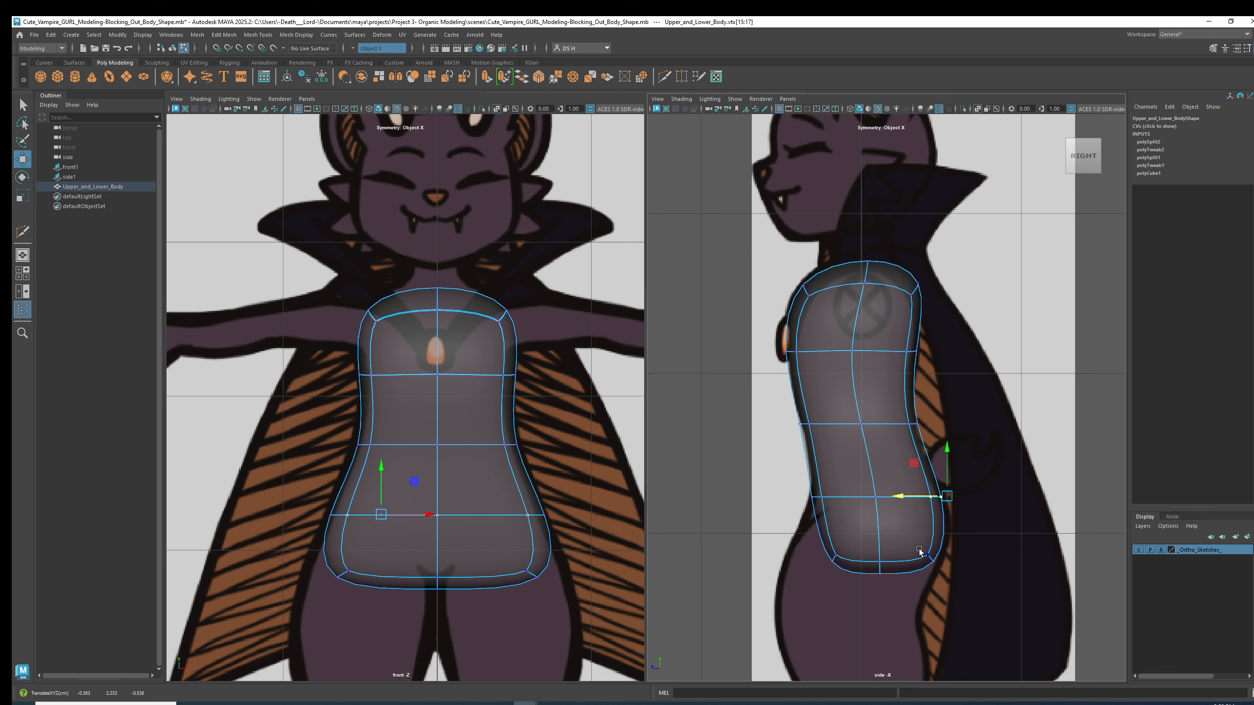
pyautogui.press('1')
pyautogui.press('3')
# Step: Raise the torso's bottom back vertices and nudge them forward in the side view to round the lower back
pyautogui.moveTo(906, 532); pyautogui.dragTo(948, 588)
pyautogui.press('1')
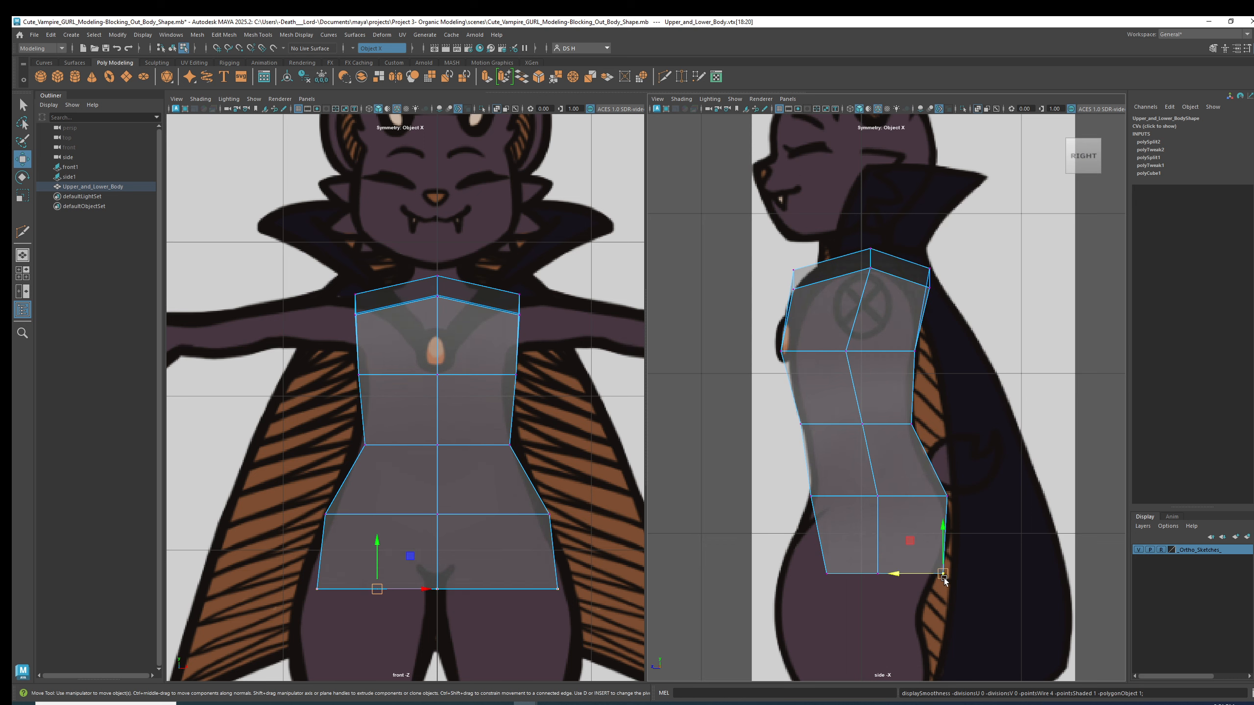
pyautogui.press('3')
pyautogui.press('1')
pyautogui.moveTo(943, 573); pyautogui.dragTo(942, 556)
pyautogui.press('3')
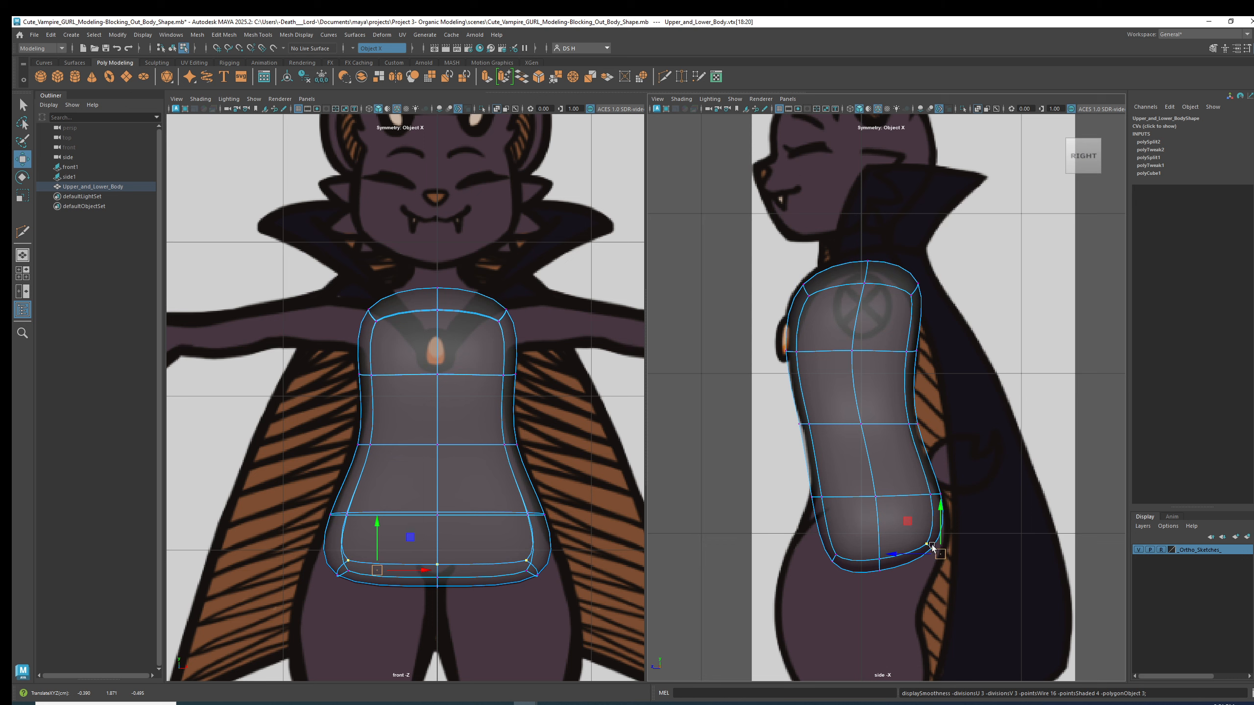
pyautogui.moveTo(940, 556)
pyautogui.mouseDown()
pyautogui.moveTo(951, 564)
pyautogui.moveTo(942, 551)
pyautogui.mouseUp()
pyautogui.press('1')
pyautogui.press('3')
# Step: Move the torso's bottom front vertices up and slightly backward in the side view to round the lower front
pyautogui.press('1')
pyautogui.moveTo(851, 592); pyautogui.dragTo(773, 541)
pyautogui.press('3')
pyautogui.press('1')
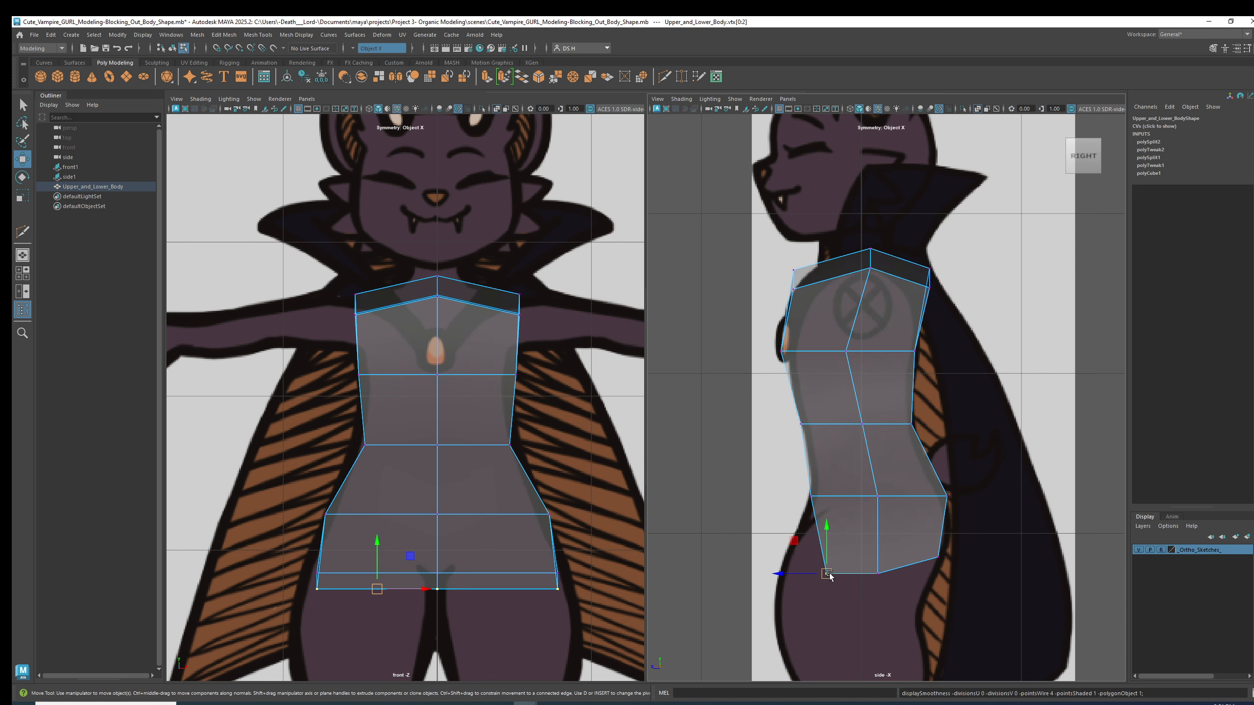
pyautogui.press('3')
pyautogui.press('1')
pyautogui.moveTo(828, 576); pyautogui.dragTo(836, 554)
pyautogui.press('3')
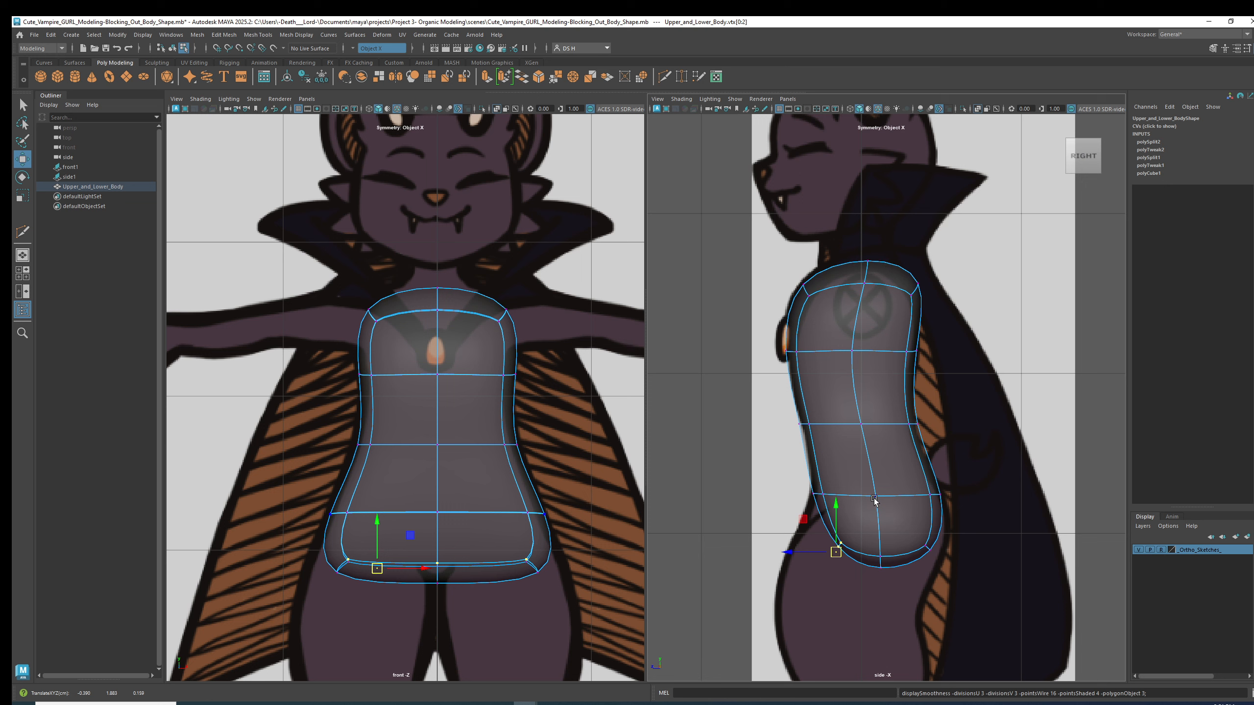
# Step: Move the chest row's side vertices slightly backward in Z to smooth the torso's middle edge line
pyautogui.press('F2')
pyautogui.click(861, 300)
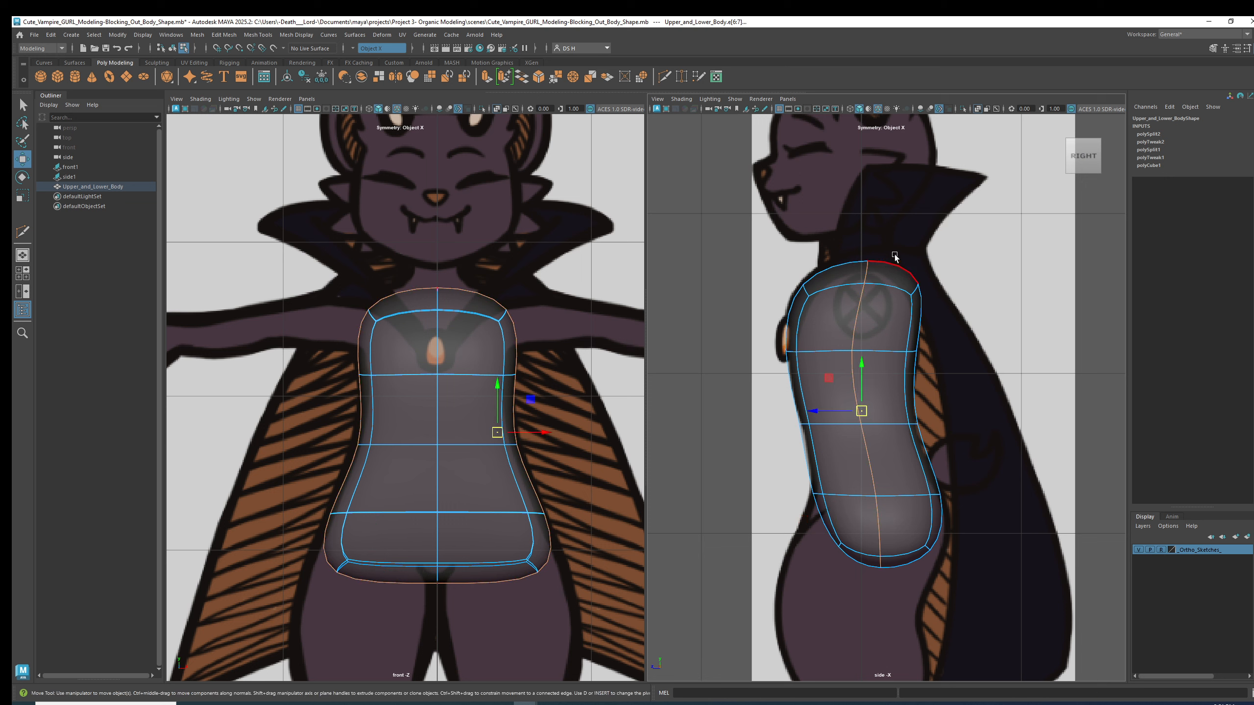
pyautogui.press('1')
pyautogui.moveTo(890, 362); pyautogui.dragTo(816, 344, button='right')
pyautogui.click(846, 352)
pyautogui.moveTo(809, 354); pyautogui.dragTo(819, 354)
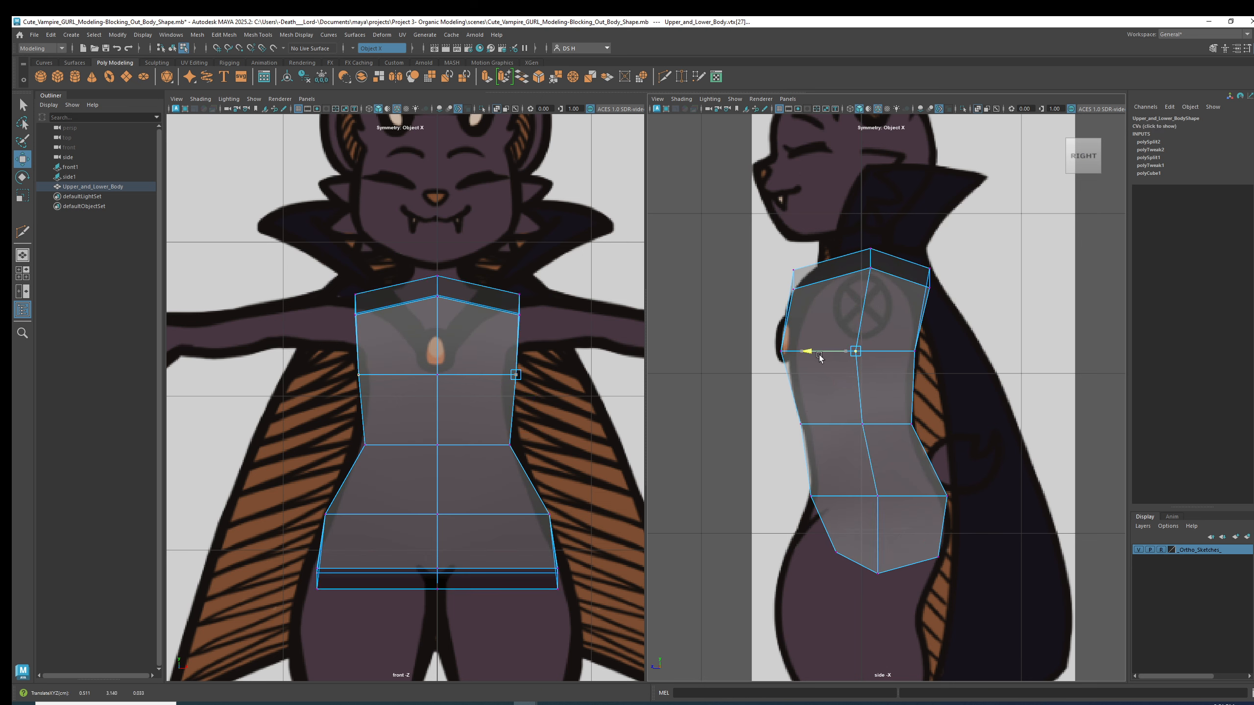
# Step: Move the bottom row's middle vertices backward in the side view and nudge the hip row's side vertices slightly forward
pyautogui.click(877, 496)
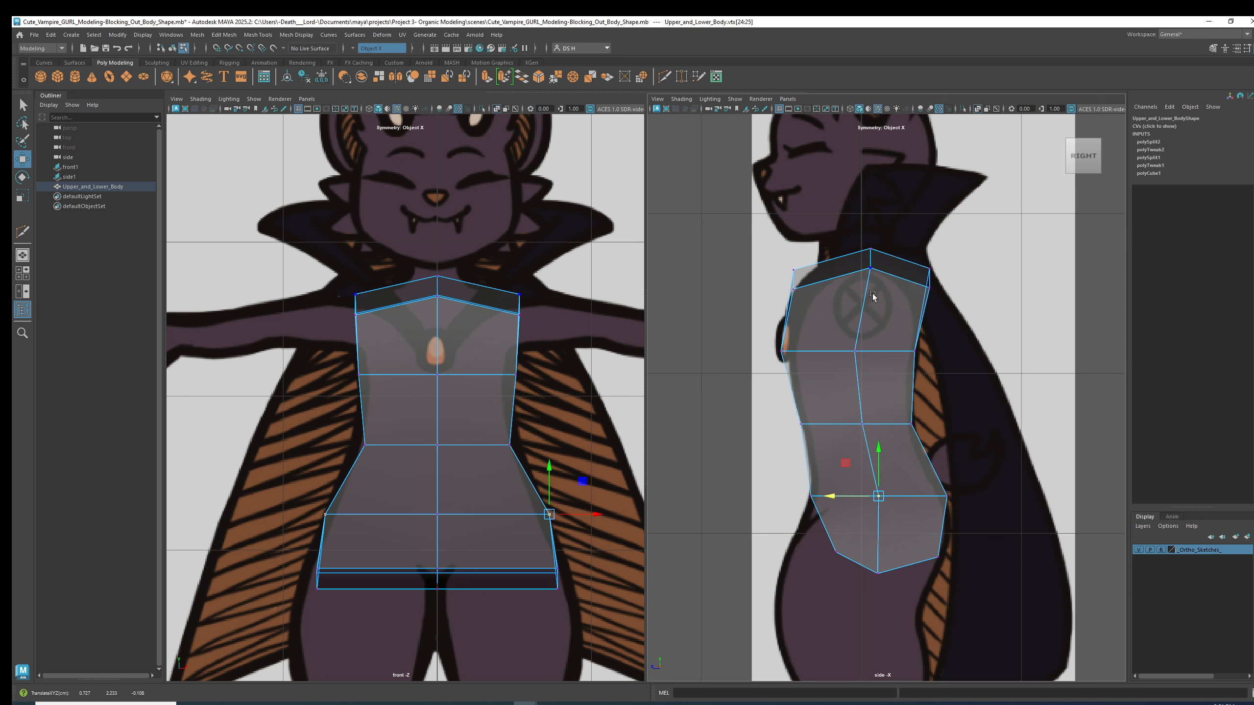
pyautogui.click(883, 569)
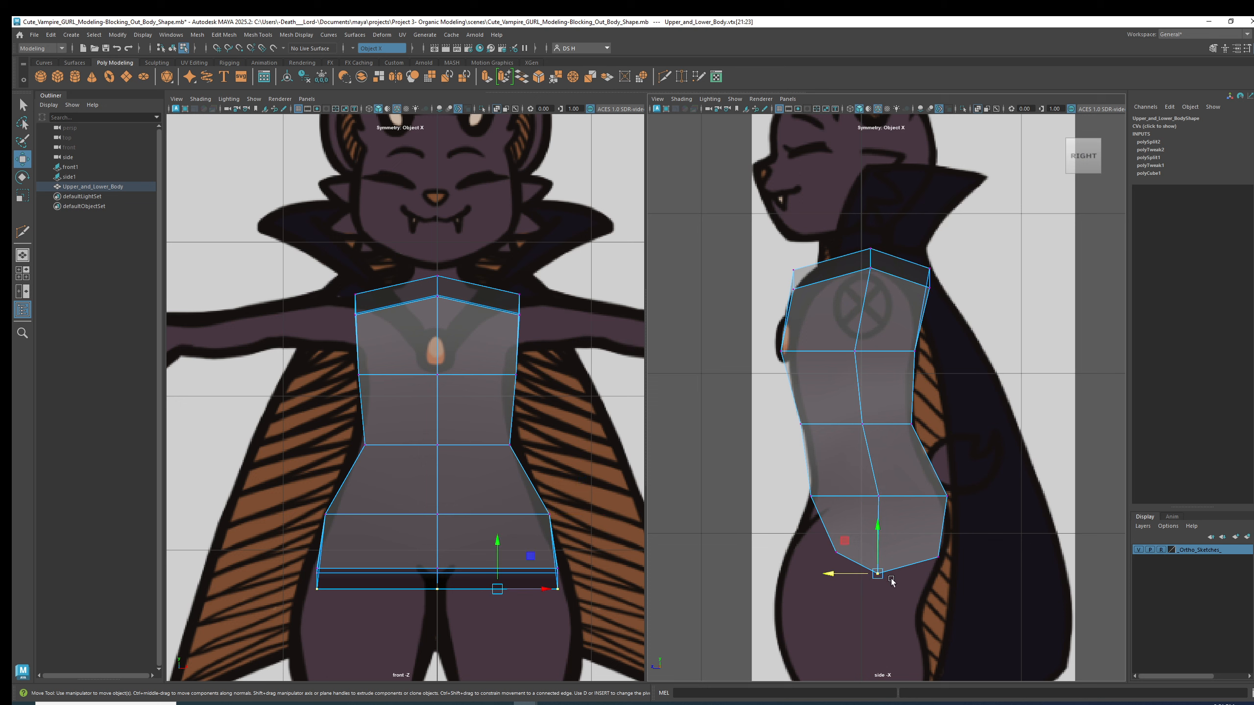
pyautogui.moveTo(854, 574); pyautogui.dragTo(872, 574)
pyautogui.press('3')
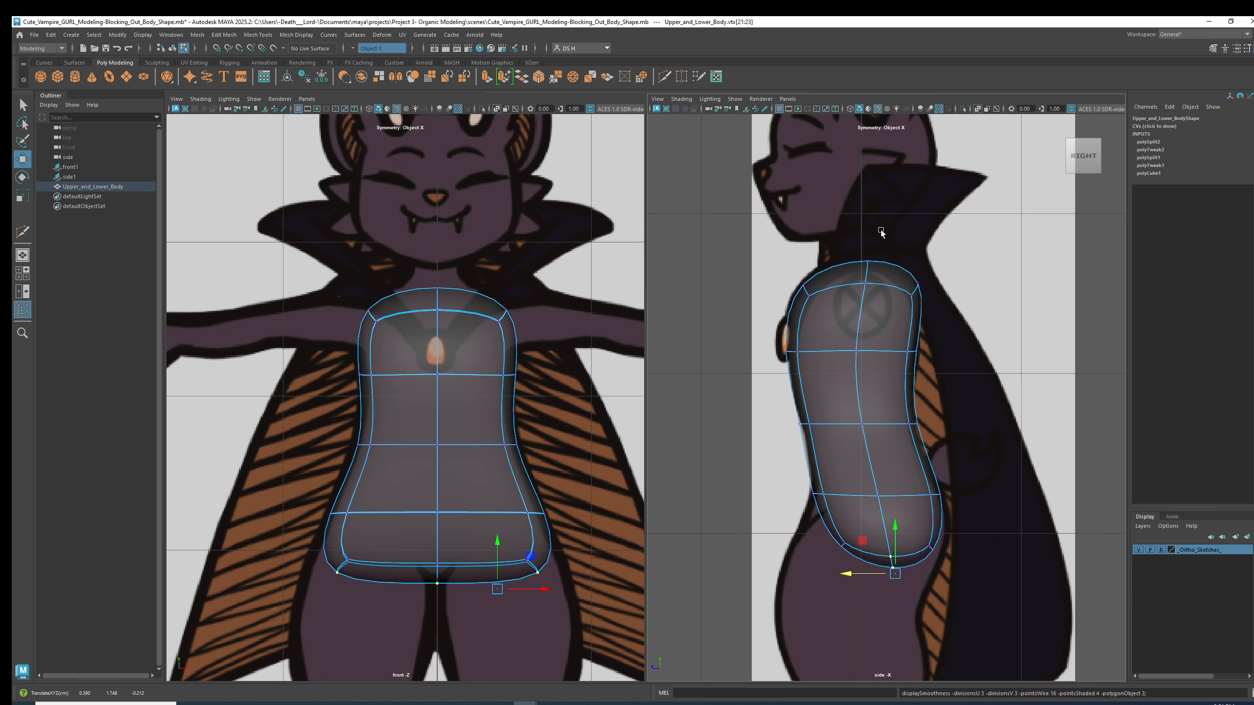
pyautogui.click(876, 495)
pyautogui.press('1')
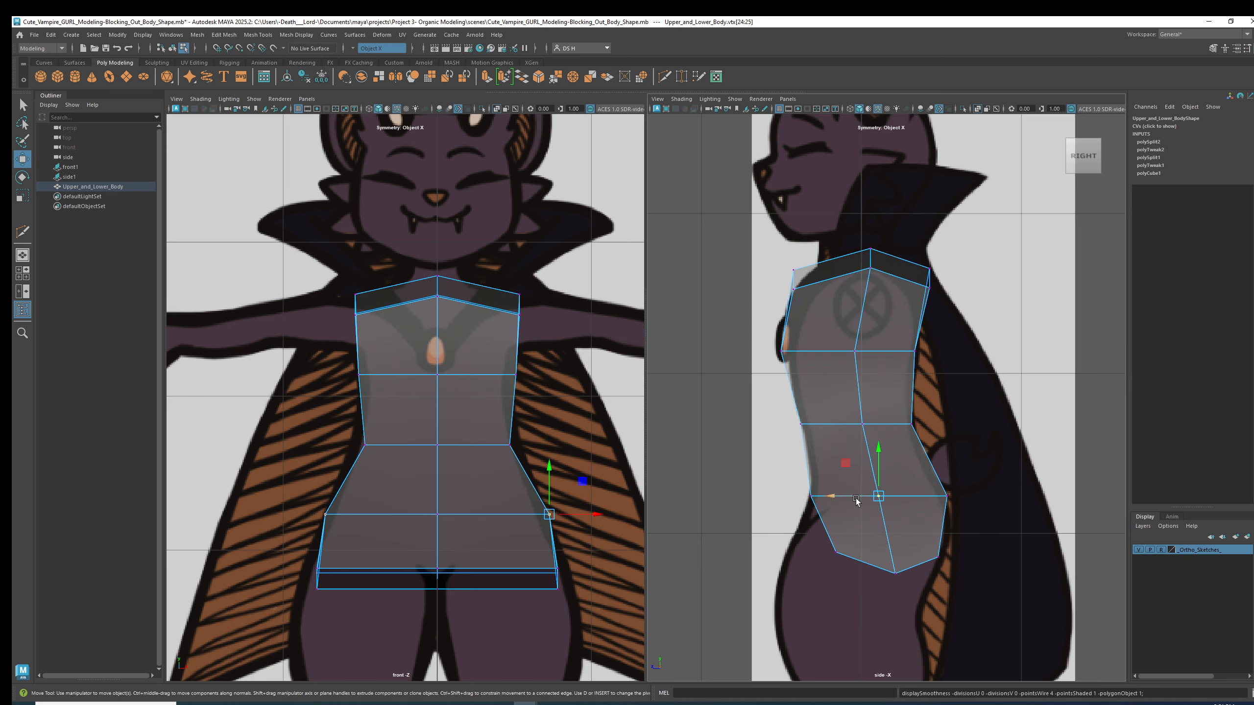
pyautogui.press('3')
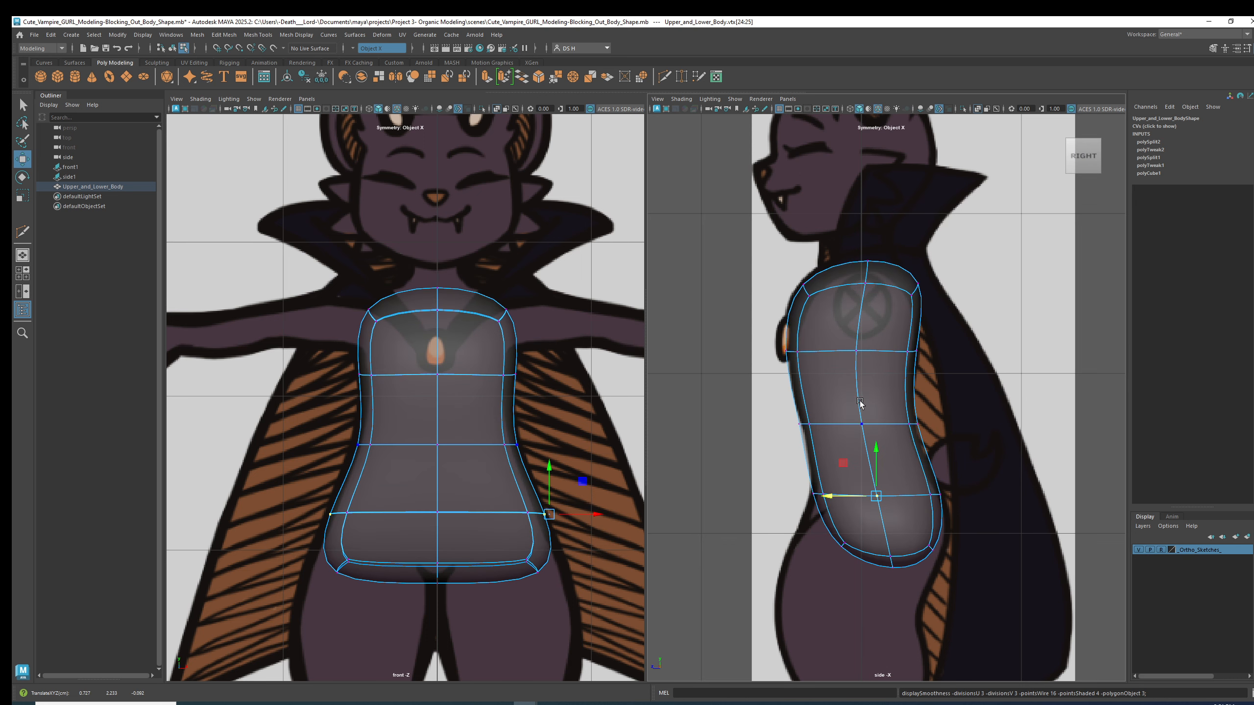
# Step: Nudge the chest row's middle side vertices slightly backward in the side view to even out the torso's side edge line
pyautogui.press('1')
pyautogui.click(855, 351)
pyautogui.press('3')
pyautogui.moveTo(818, 351); pyautogui.dragTo(822, 352)
pyautogui.press('1')
pyautogui.press('3')
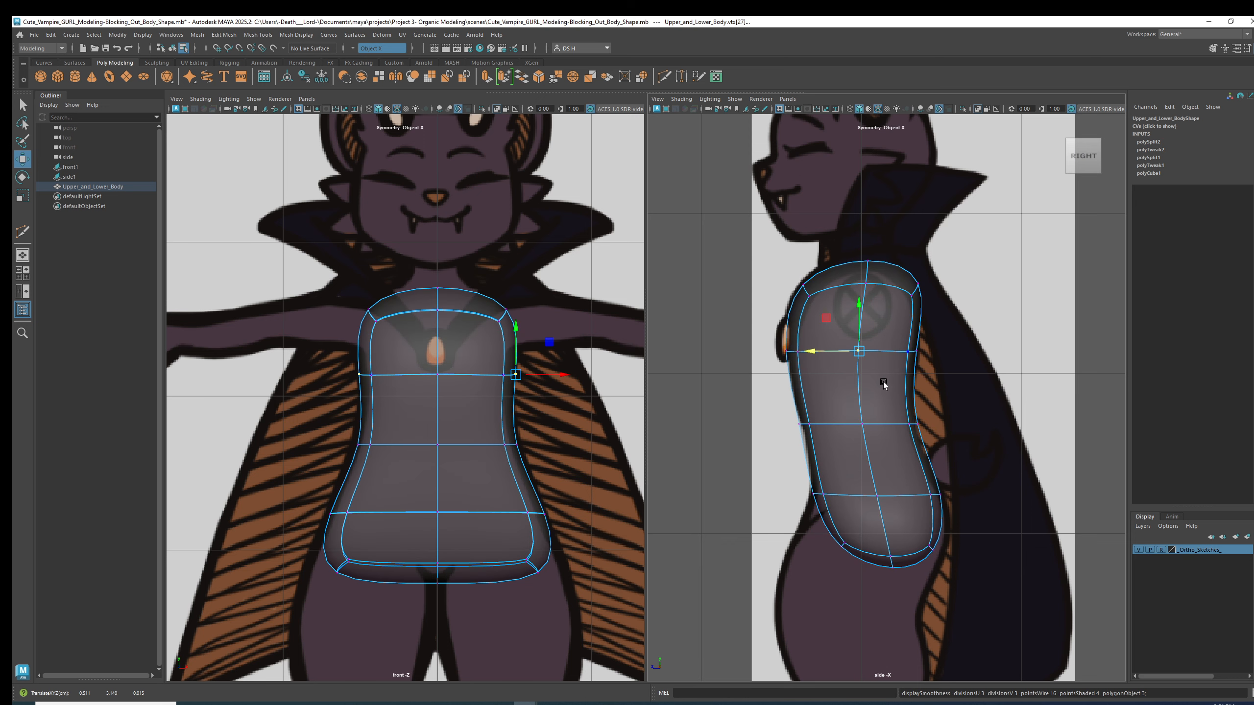
pyautogui.click(862, 433)
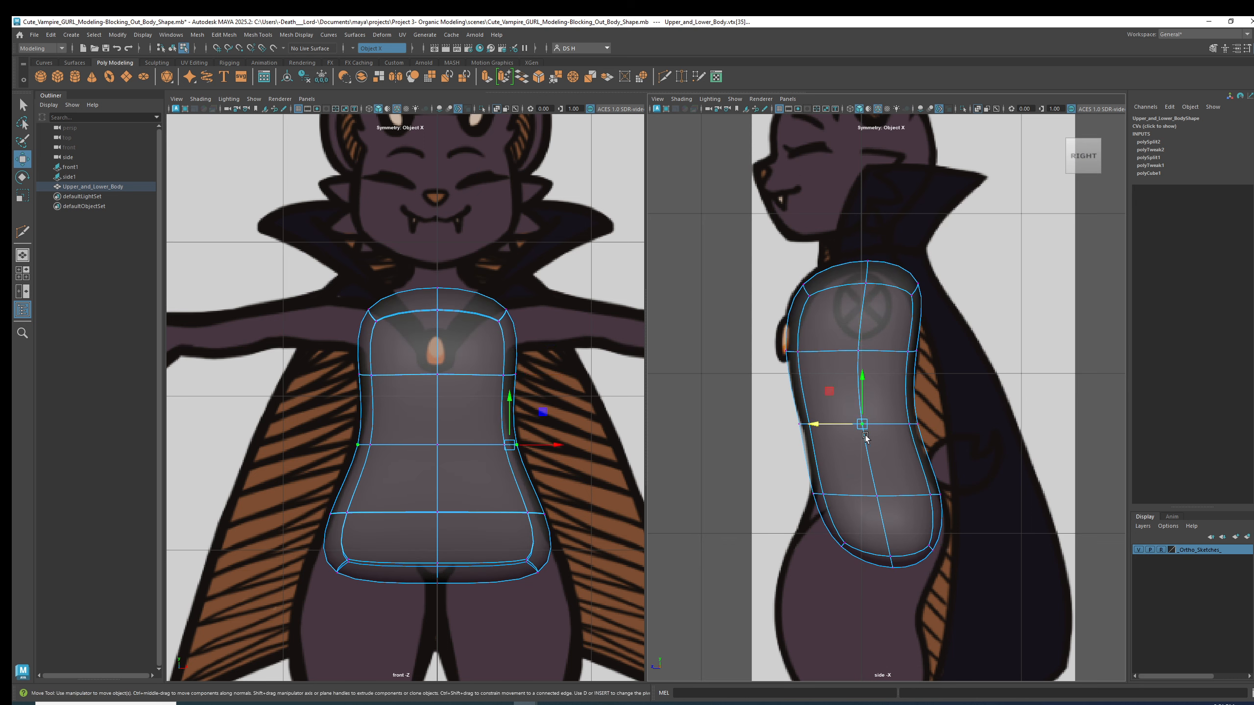
pyautogui.press('space')
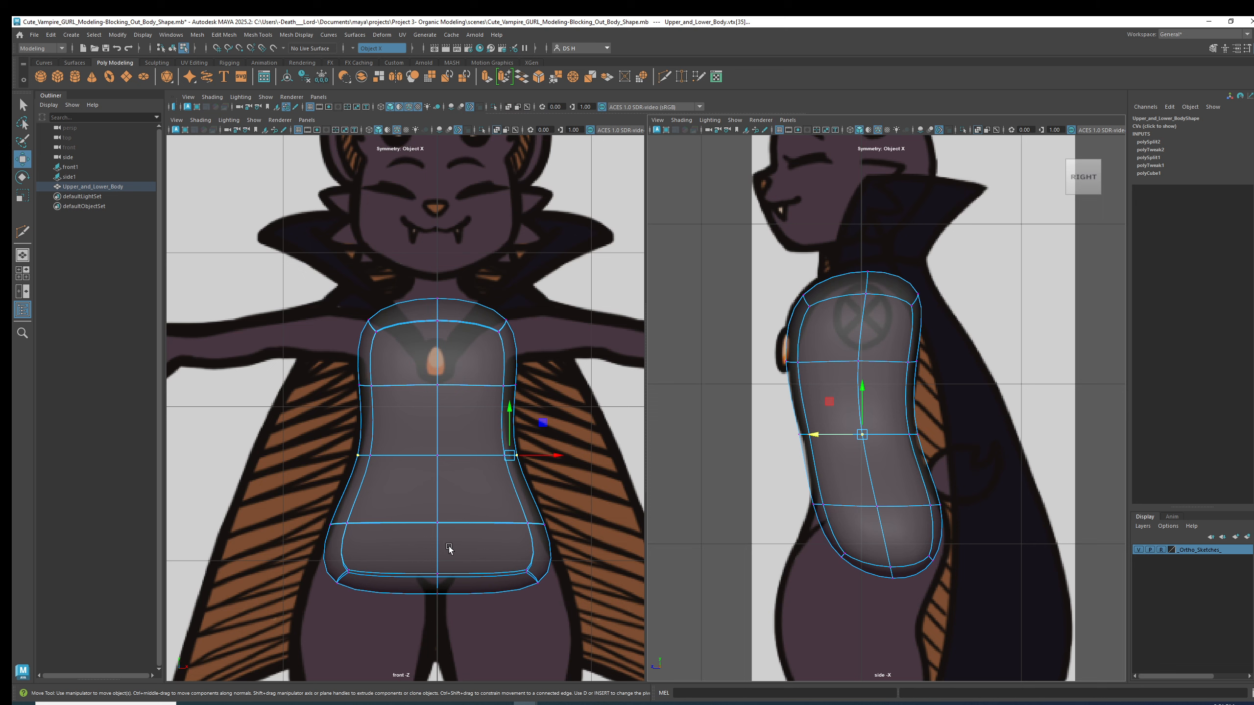
# Step: Move the torso's bottom corner vertices inward toward the center in the front view to narrow the underside
pyautogui.click(547, 585)
pyautogui.press('1')
pyautogui.press('3')
pyautogui.press('1')
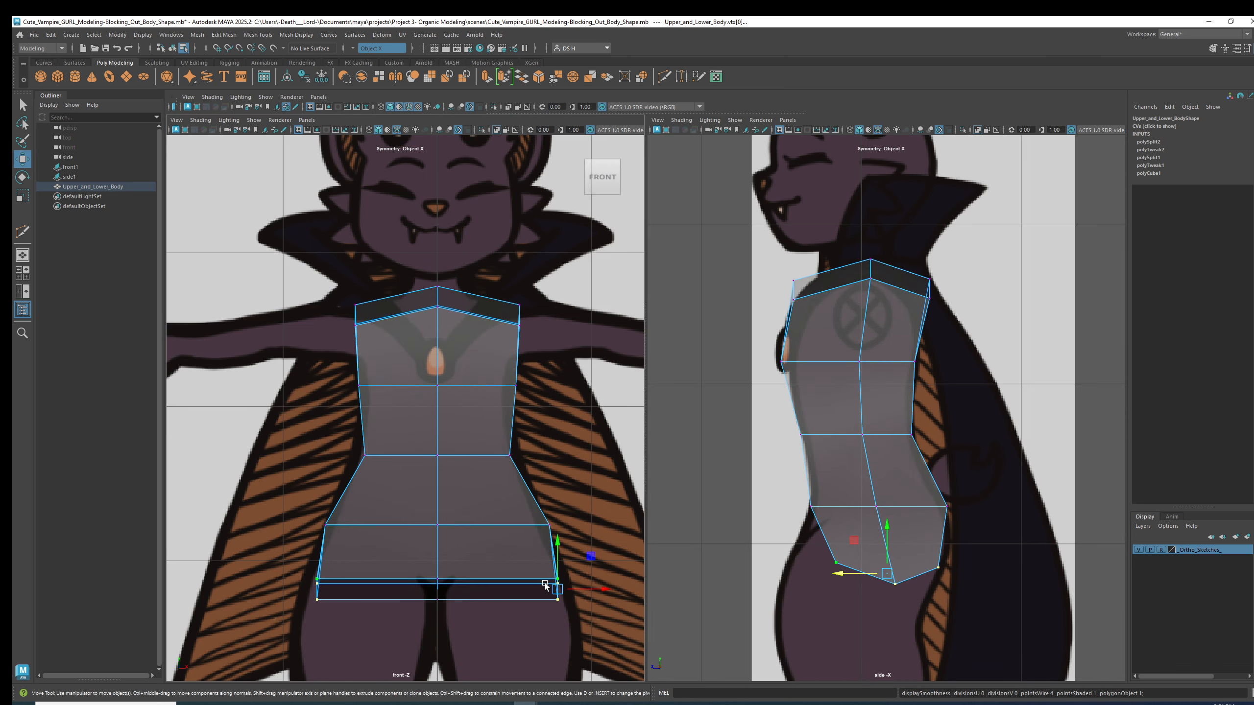
pyautogui.press('3')
pyautogui.press('1')
pyautogui.moveTo(604, 589); pyautogui.dragTo(558, 592)
pyautogui.press('3')
pyautogui.press('1')
pyautogui.press('3')
# Step: Raise the bottom corner vertices slightly in the front view to round the hips, and clear the selection
pyautogui.press('1')
pyautogui.moveTo(504, 554); pyautogui.dragTo(504, 540)
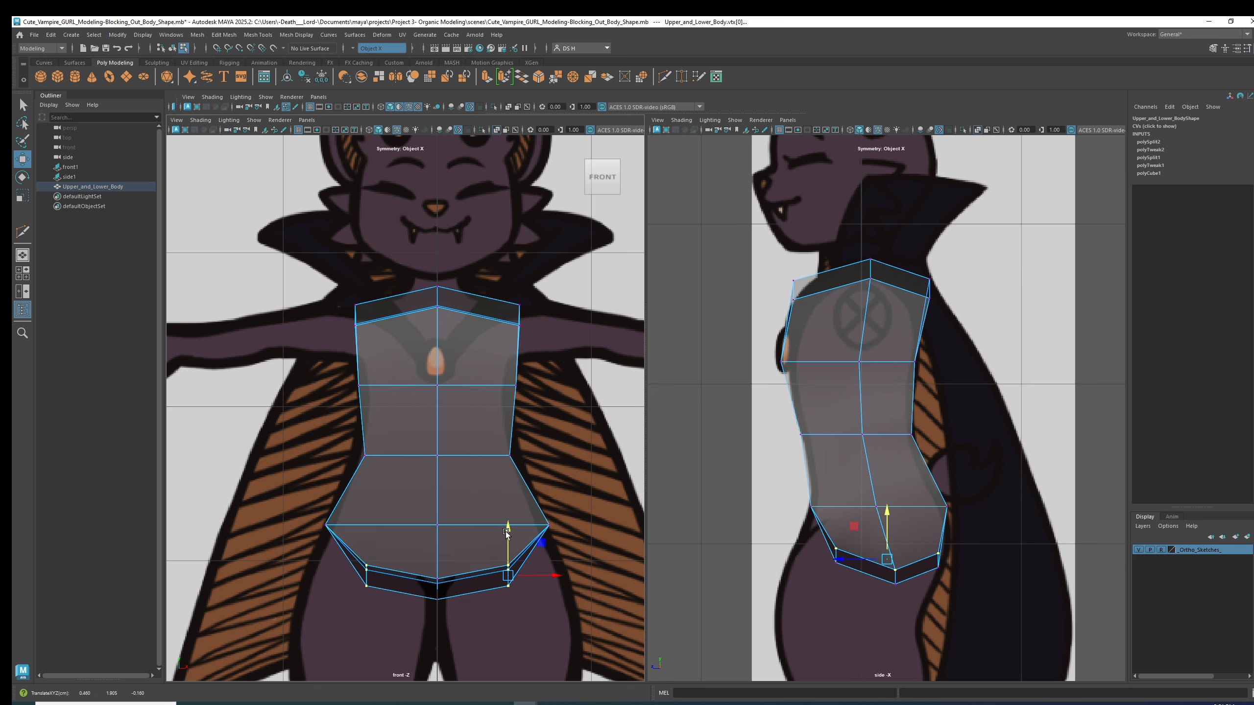
pyautogui.press('3')
pyautogui.click(529, 612)
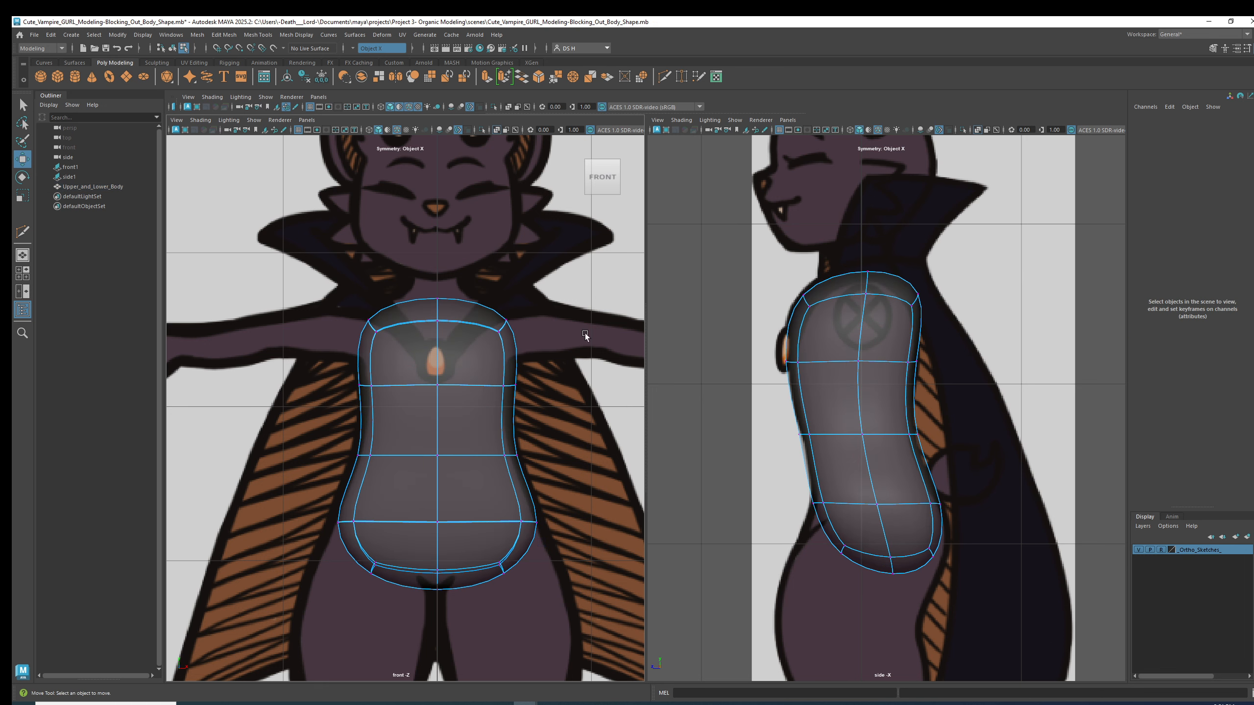
# Step: Return to the perspective view, select the torso in object mode and save the scene as an incremental version
pyautogui.press('space')
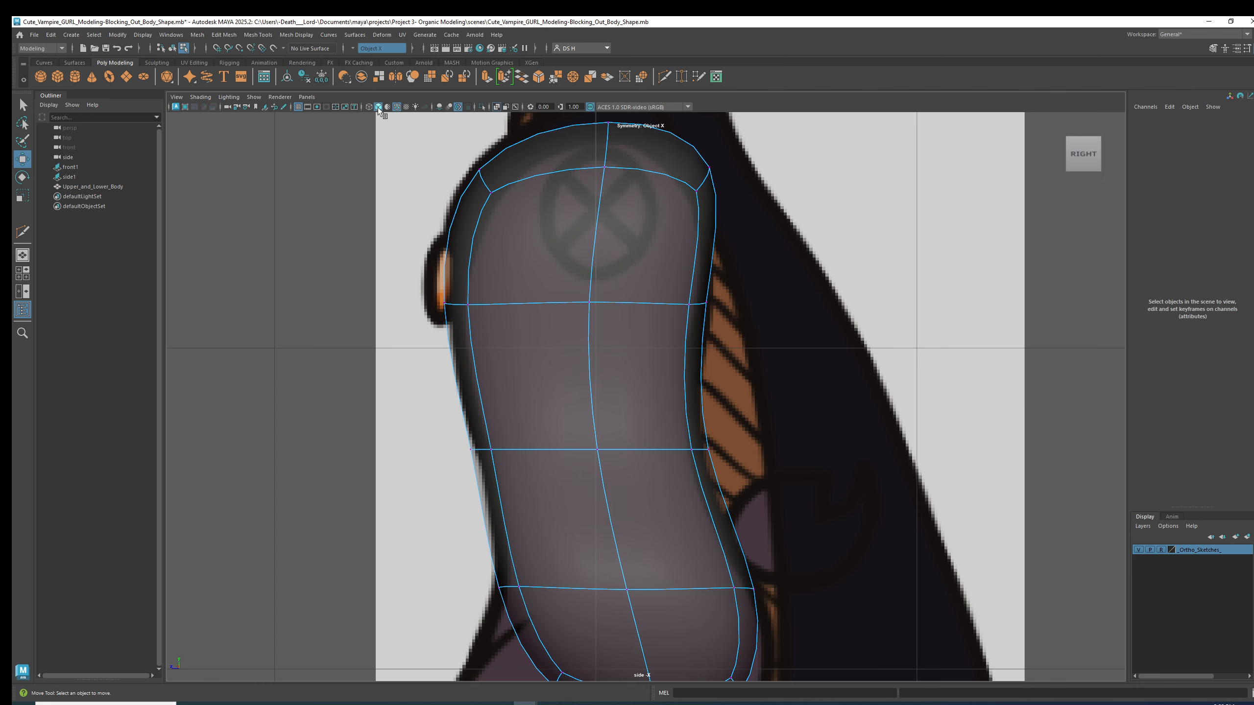
pyautogui.press('space')
pyautogui.moveTo(707, 114); pyautogui.dragTo(707, 454)
pyautogui.press('space')
pyautogui.keyDown('alt'); pyautogui.moveTo(775, 274); pyautogui.dragTo(786, 297); pyautogui.keyUp('alt')
pyautogui.scroll(5, 581, 302)
pyautogui.press('F8')
pyautogui.scroll(-5, 681, 302)
pyautogui.click(786, 318)
pyautogui.scroll(3, 777, 302)
pyautogui.hotkey('ctrl', 's')
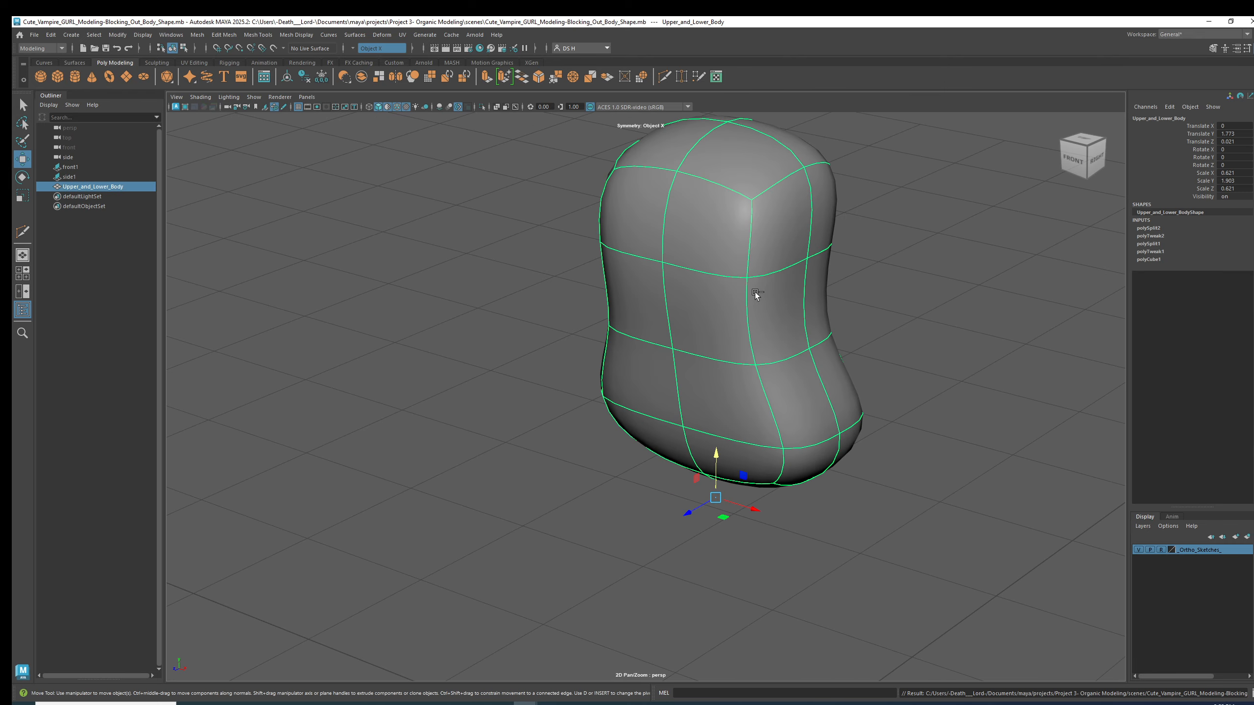
# Step: Examine the torso from the side, top and back in perspective, comparing its smoothed and unsmoothed shapes
pyautogui.press('F10')
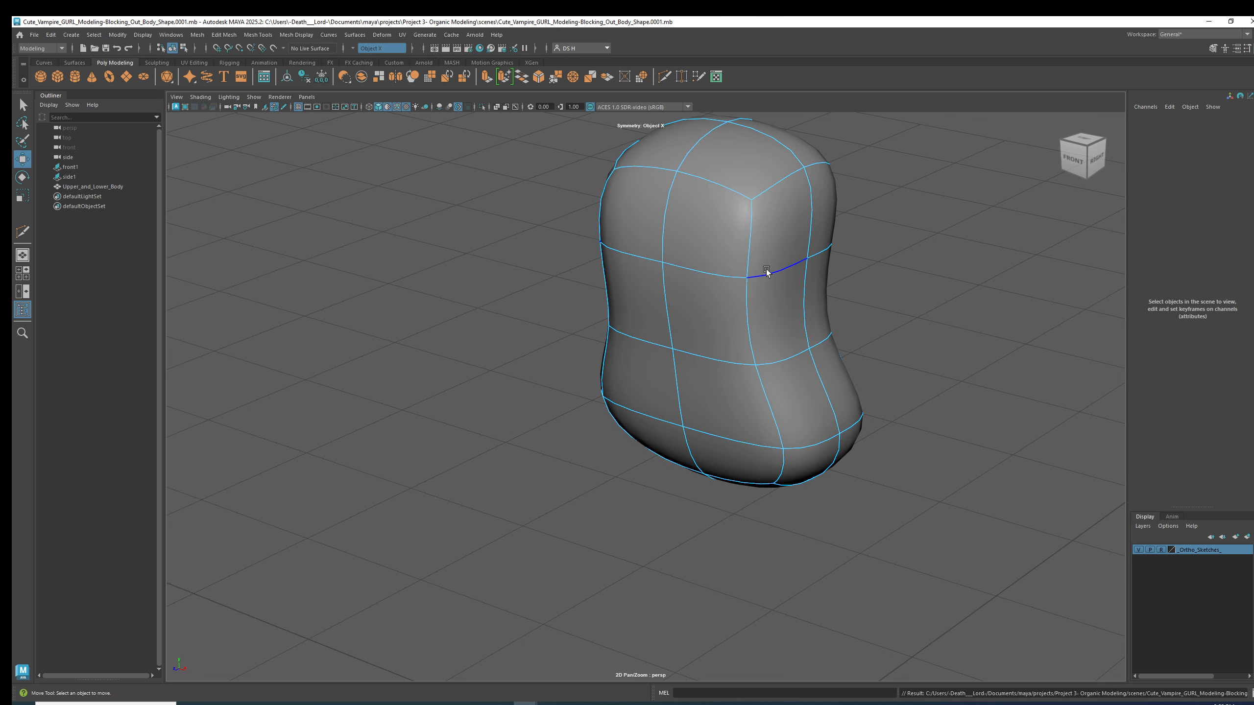
pyautogui.keyDown('alt'); pyautogui.moveTo(756, 256); pyautogui.dragTo(648, 267); pyautogui.keyUp('alt')
pyautogui.press('1')
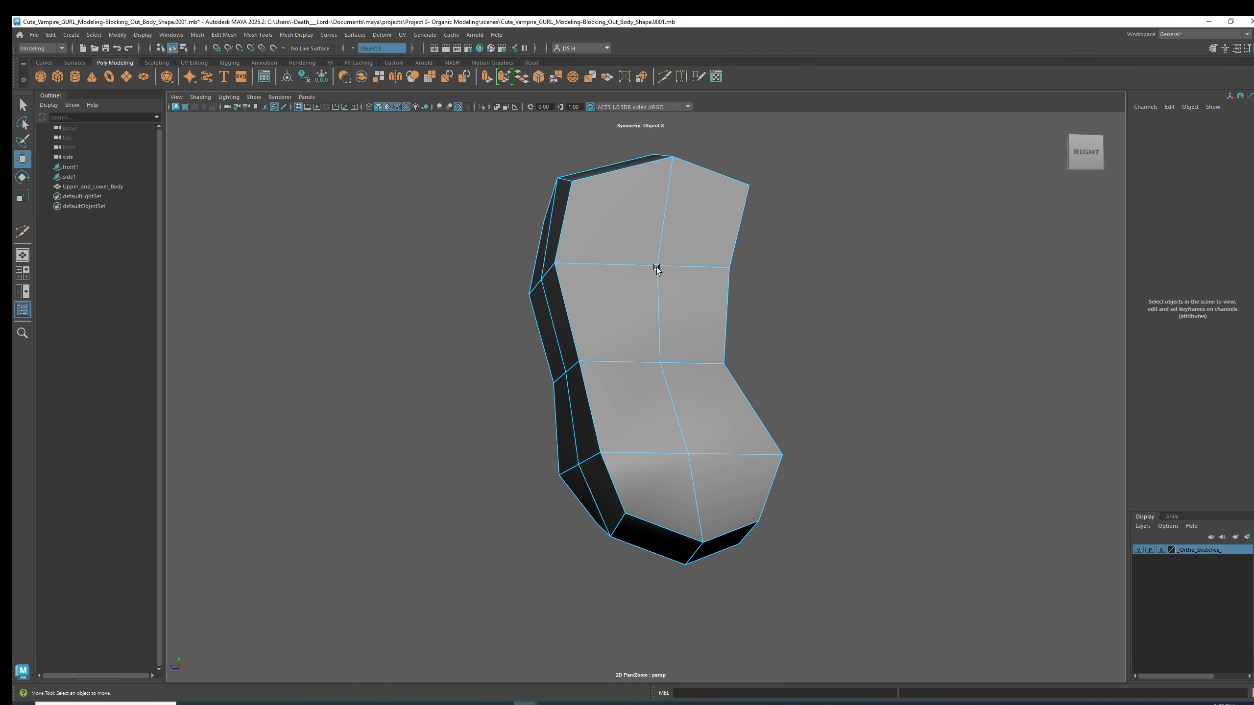
pyautogui.keyDown('alt'); pyautogui.moveTo(655, 267); pyautogui.dragTo(777, 302); pyautogui.keyUp('alt')
pyautogui.press('3')
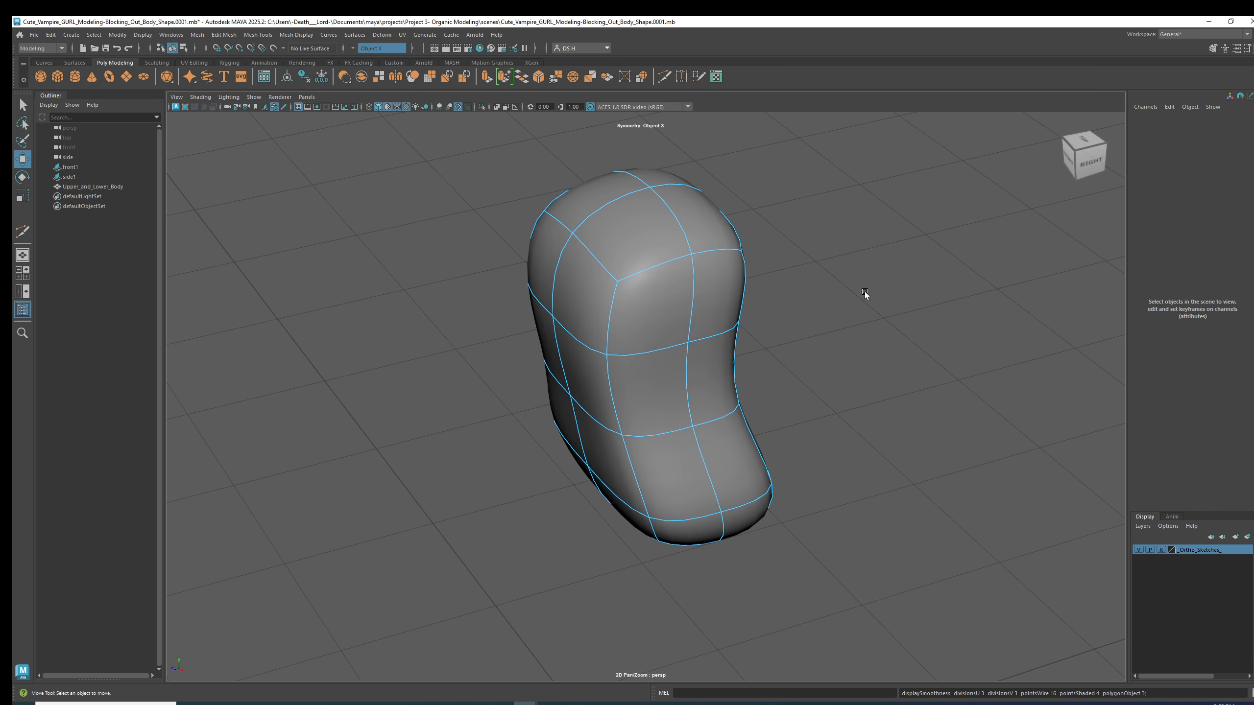
pyautogui.moveTo(660, 311); pyautogui.dragTo(715, 274, button='right')
pyautogui.keyDown('alt'); pyautogui.moveTo(652, 298); pyautogui.dragTo(743, 256); pyautogui.keyUp('alt')
pyautogui.press('1')
pyautogui.keyDown('alt'); pyautogui.moveTo(941, 384); pyautogui.dragTo(841, 363); pyautogui.keyUp('alt')
pyautogui.press('3')
pyautogui.keyDown('alt'); pyautogui.moveTo(718, 348); pyautogui.dragTo(732, 199); pyautogui.keyUp('alt')
pyautogui.press('1')
pyautogui.press('3')
pyautogui.keyDown('alt'); pyautogui.moveTo(682, 428); pyautogui.dragTo(664, 329); pyautogui.keyUp('alt')
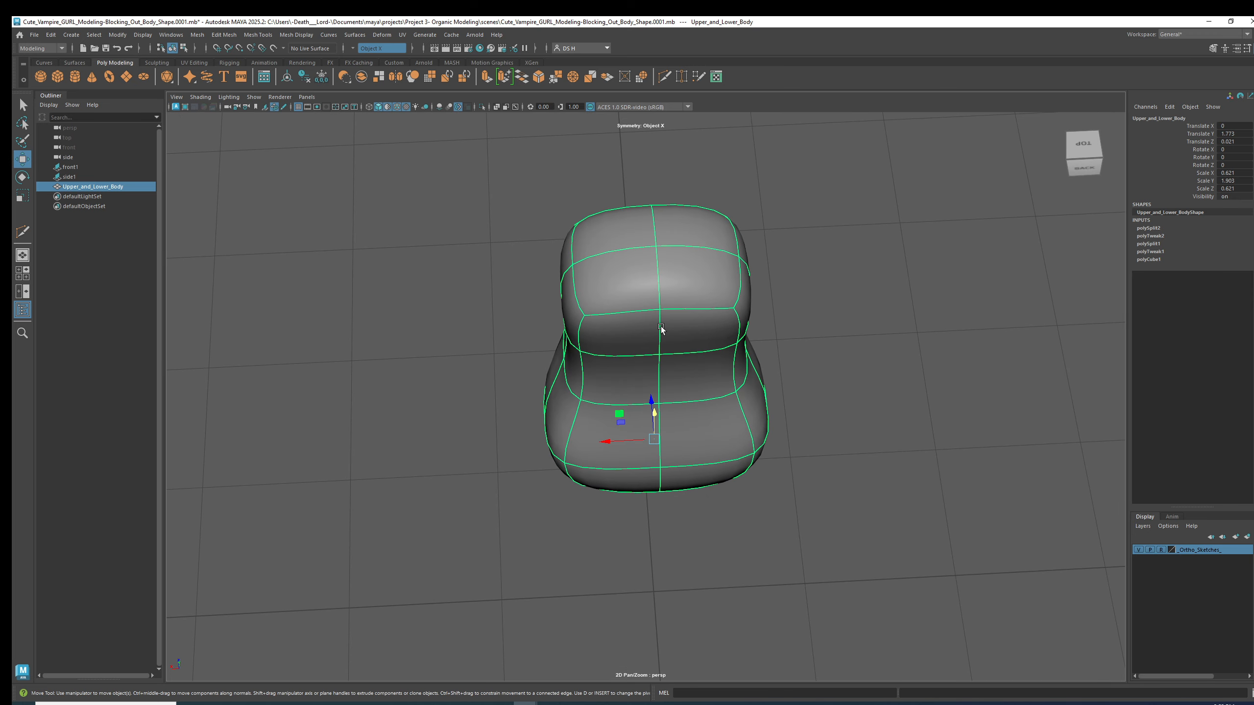